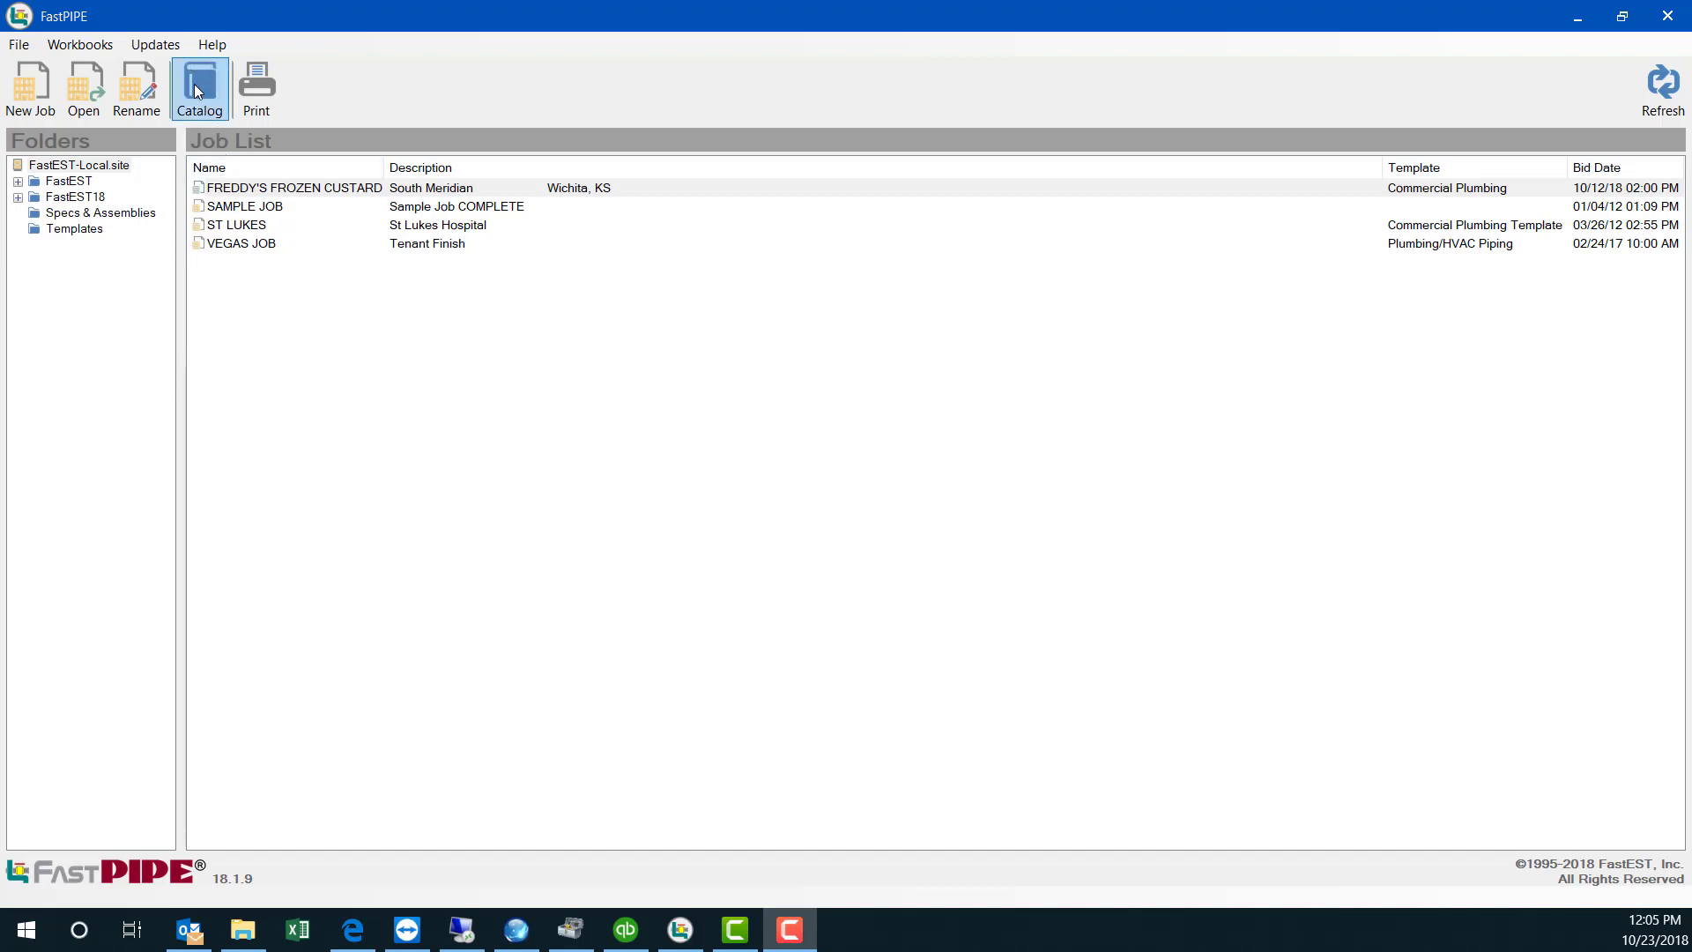
- Open the catalog record for the 1-inch Anvil 150# Black Malleable threaded 90 Ell
{"action": "left_click", "coordinate": [197, 90]}
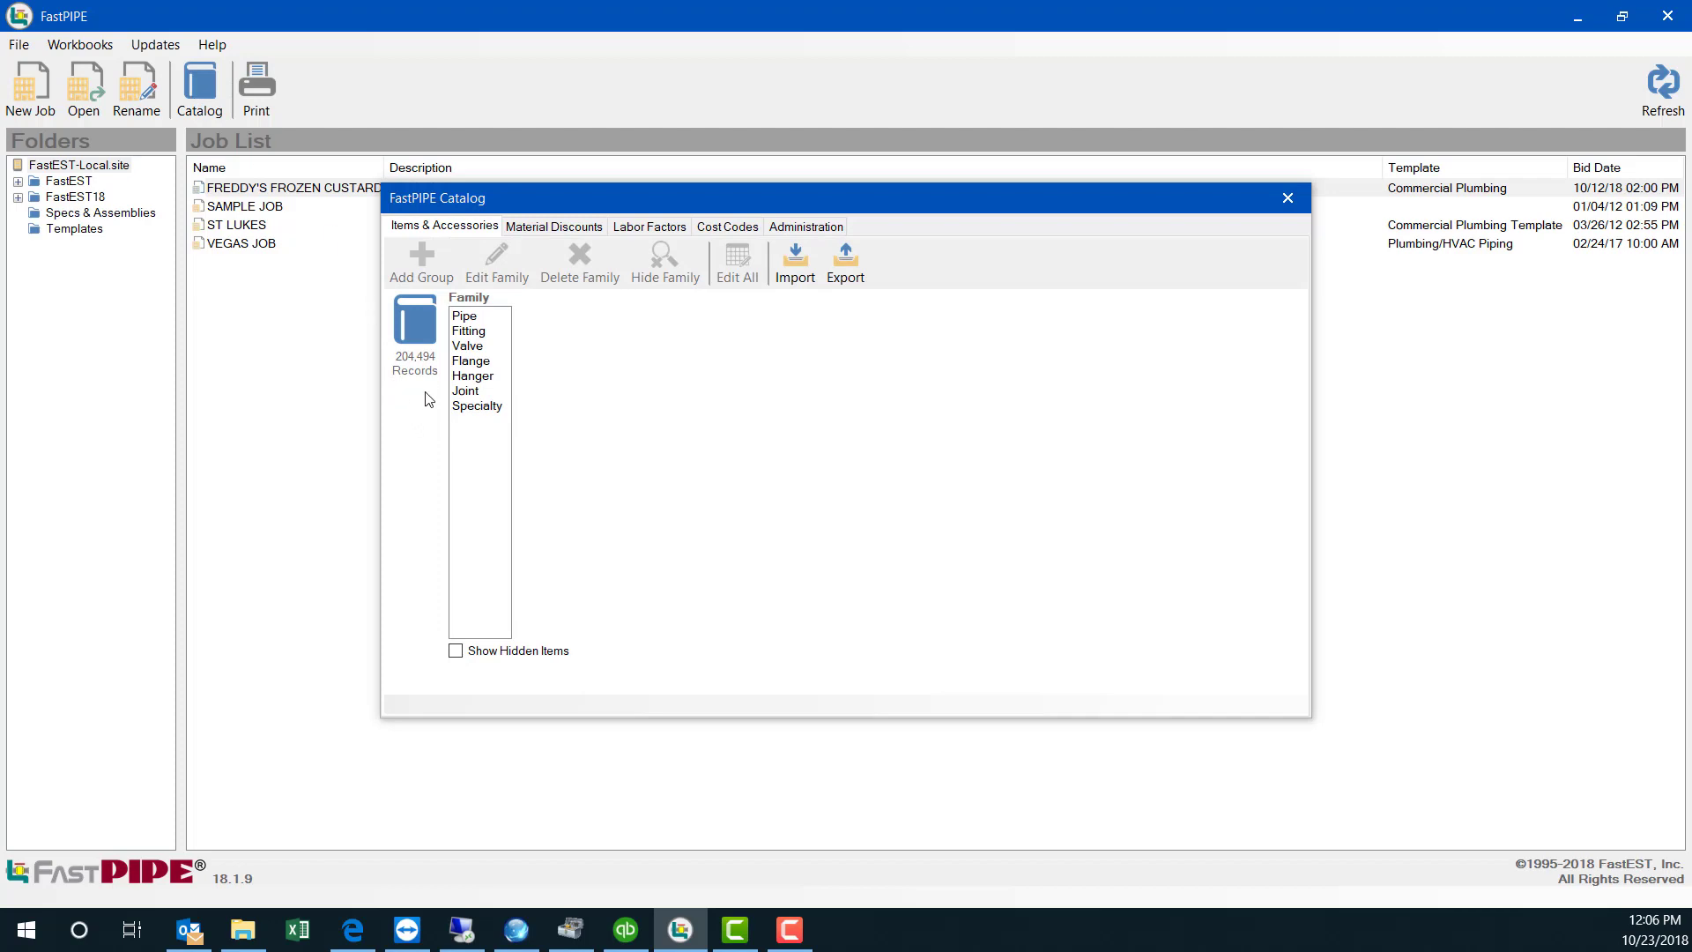
{"action": "left_click", "coordinate": [472, 334]}
{"action": "left_click", "coordinate": [575, 366]}
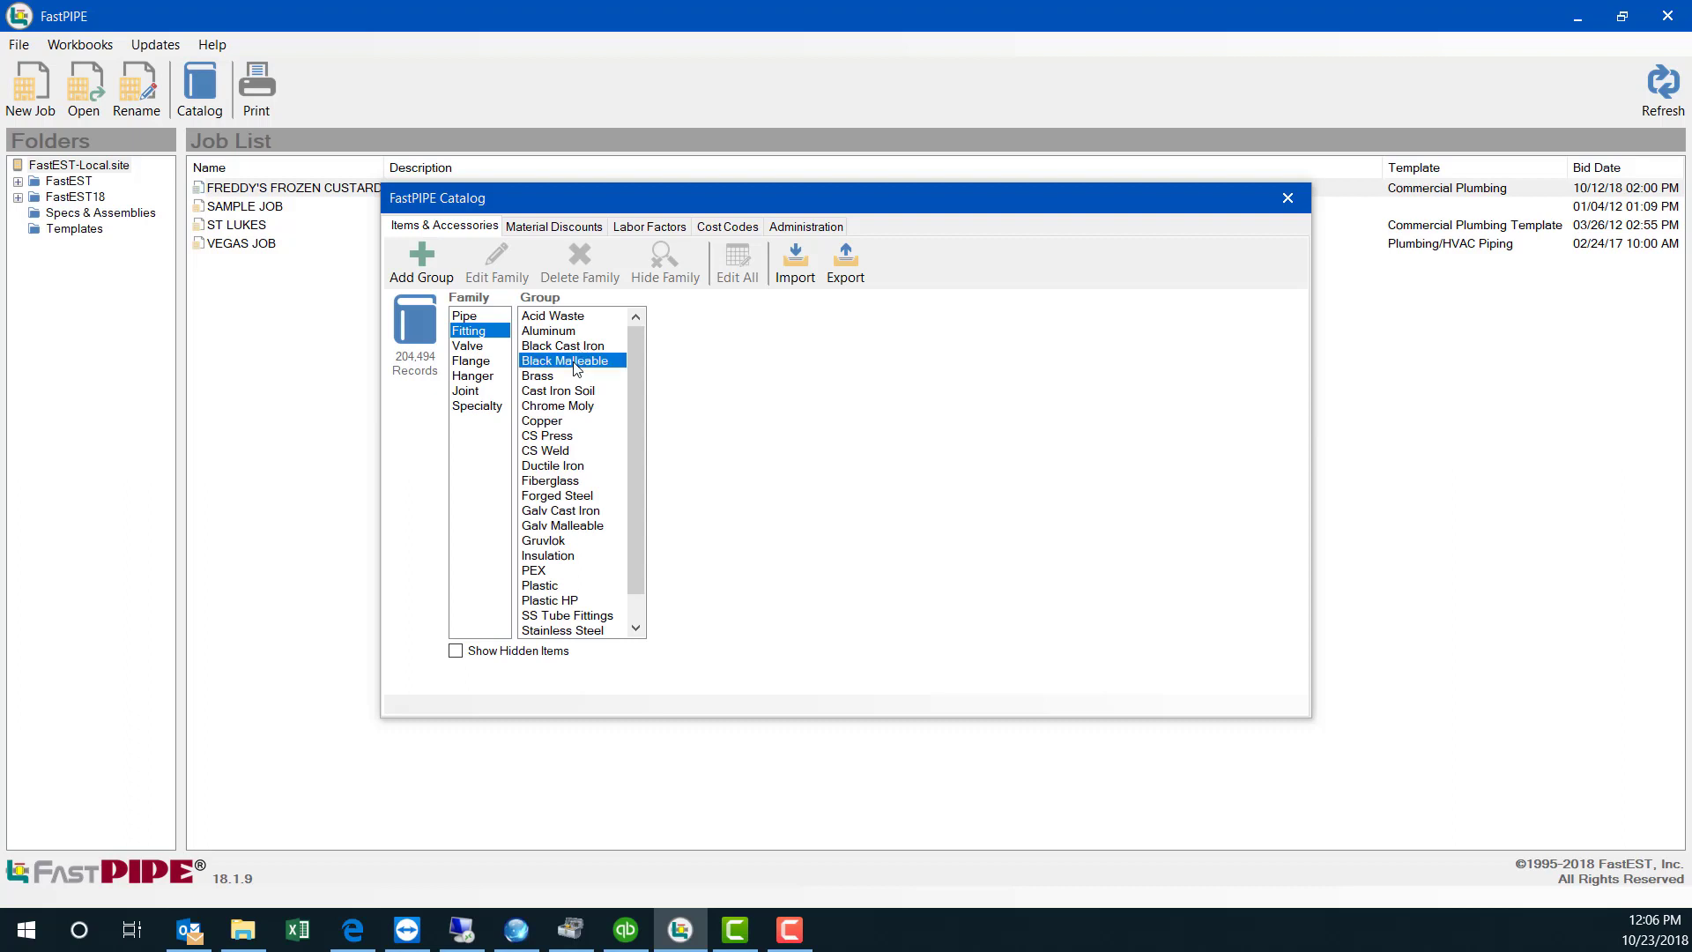
{"action": "left_click", "coordinate": [832, 320]}
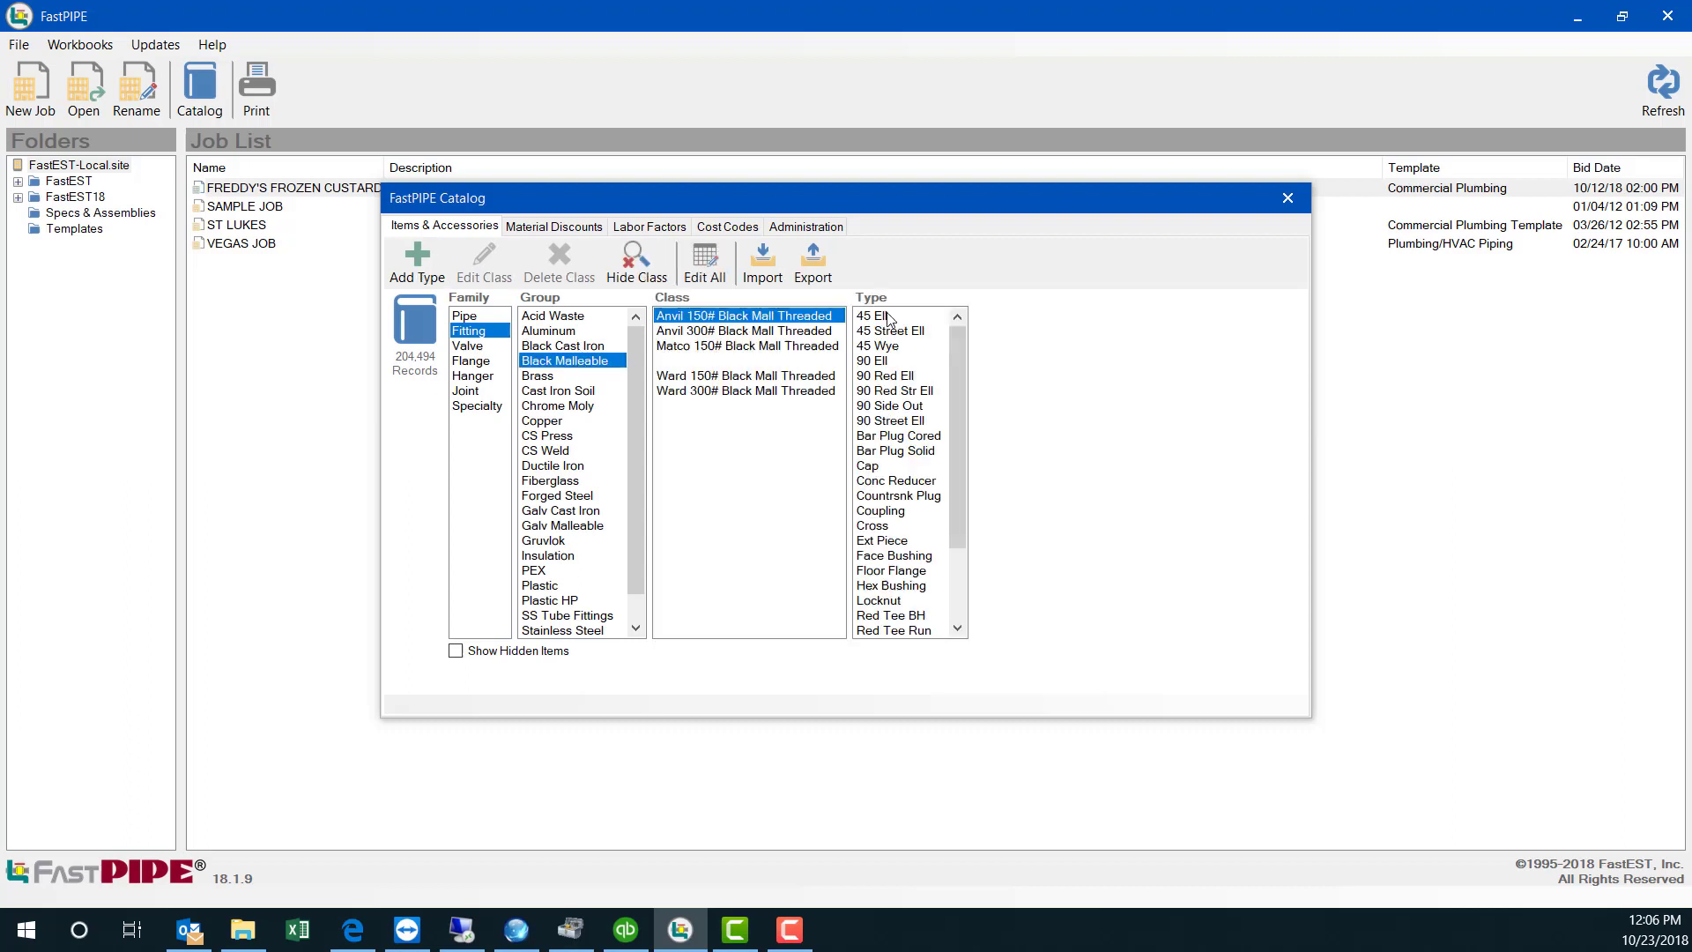
{"action": "left_click", "coordinate": [885, 361]}
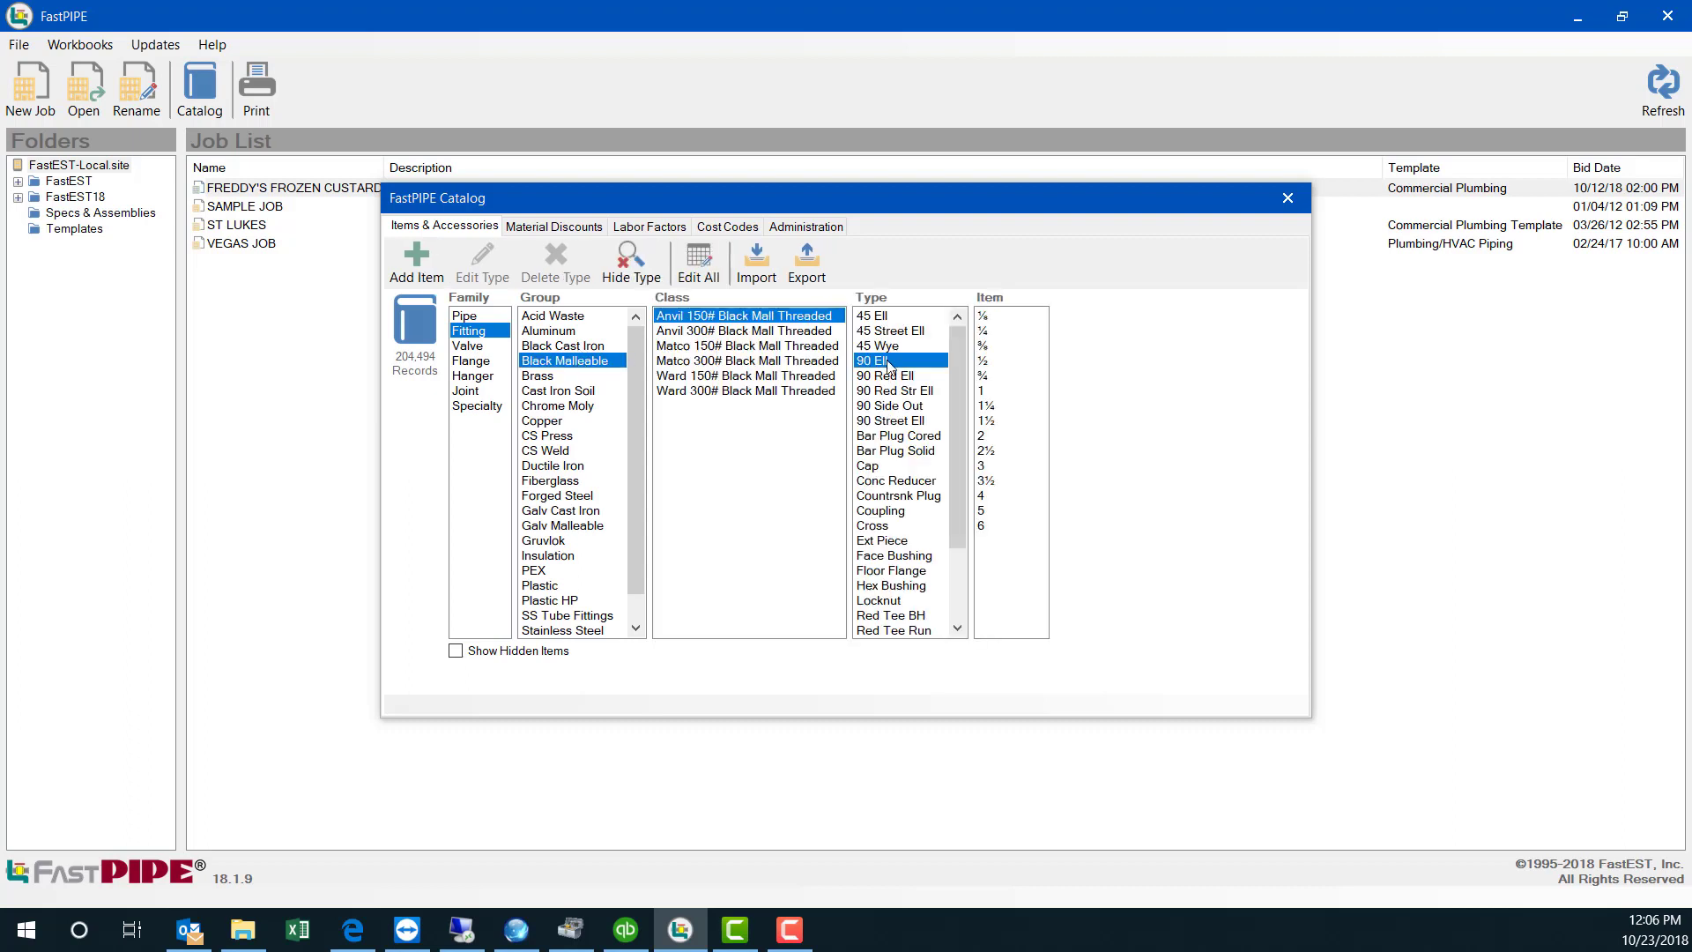
{"action": "double_click", "coordinate": [1021, 394]}
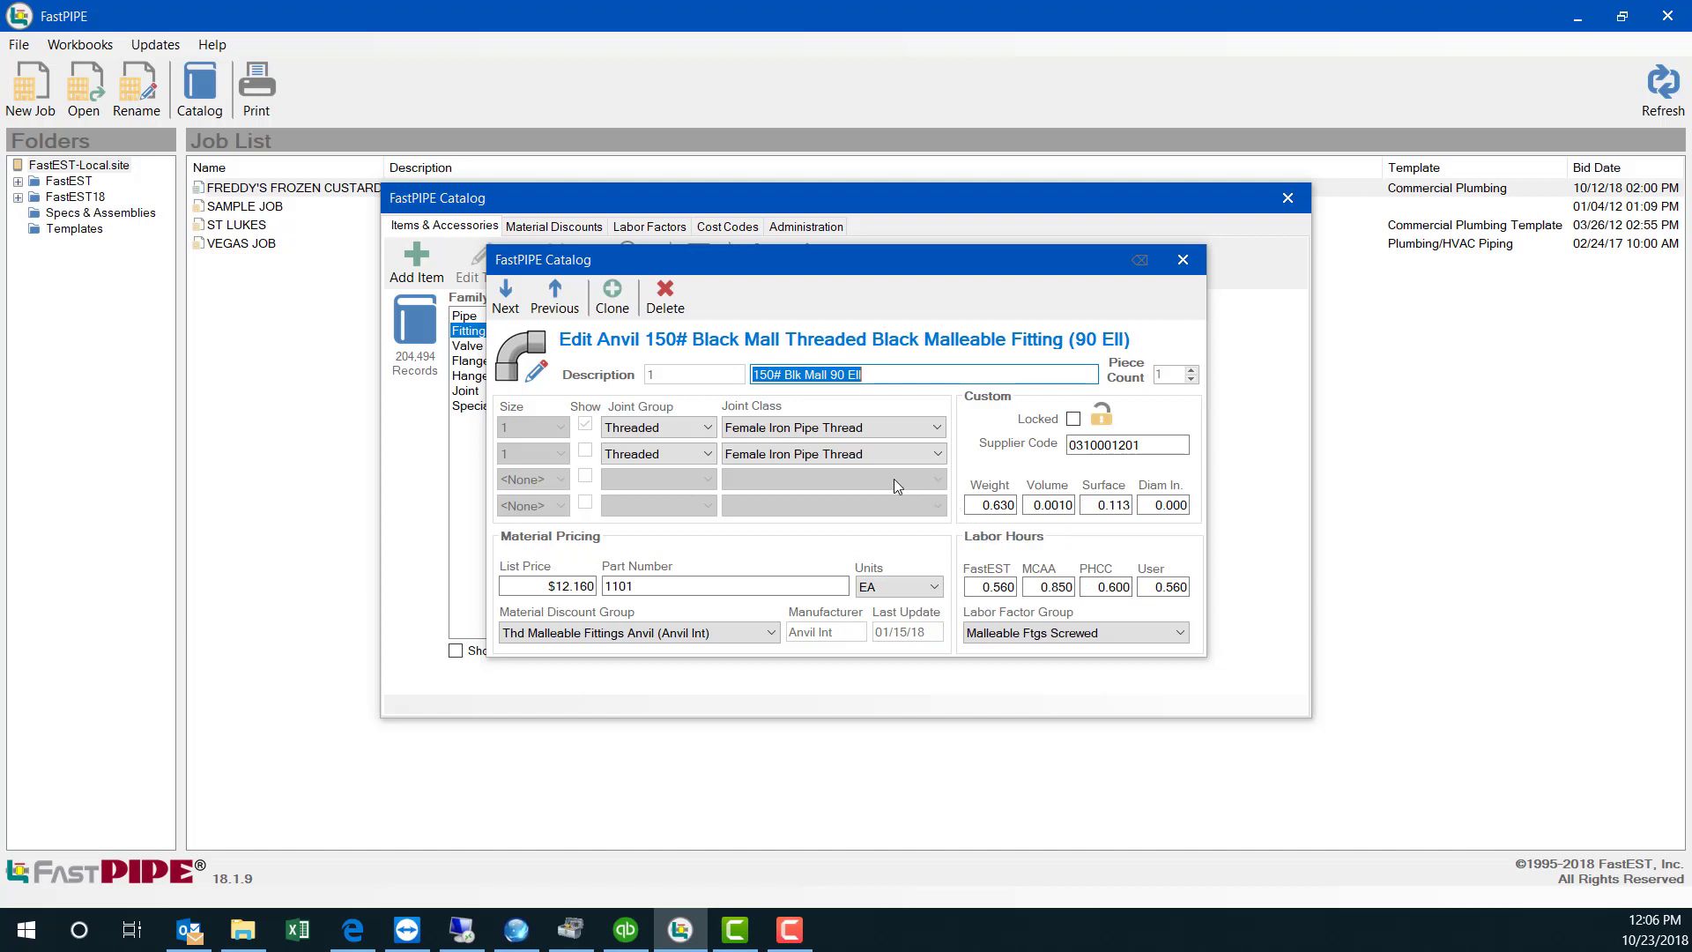
- Close the 90 Ell editor, review the catalog's labor factor groups, then exit the catalog
{"action": "left_click", "coordinate": [1178, 261]}
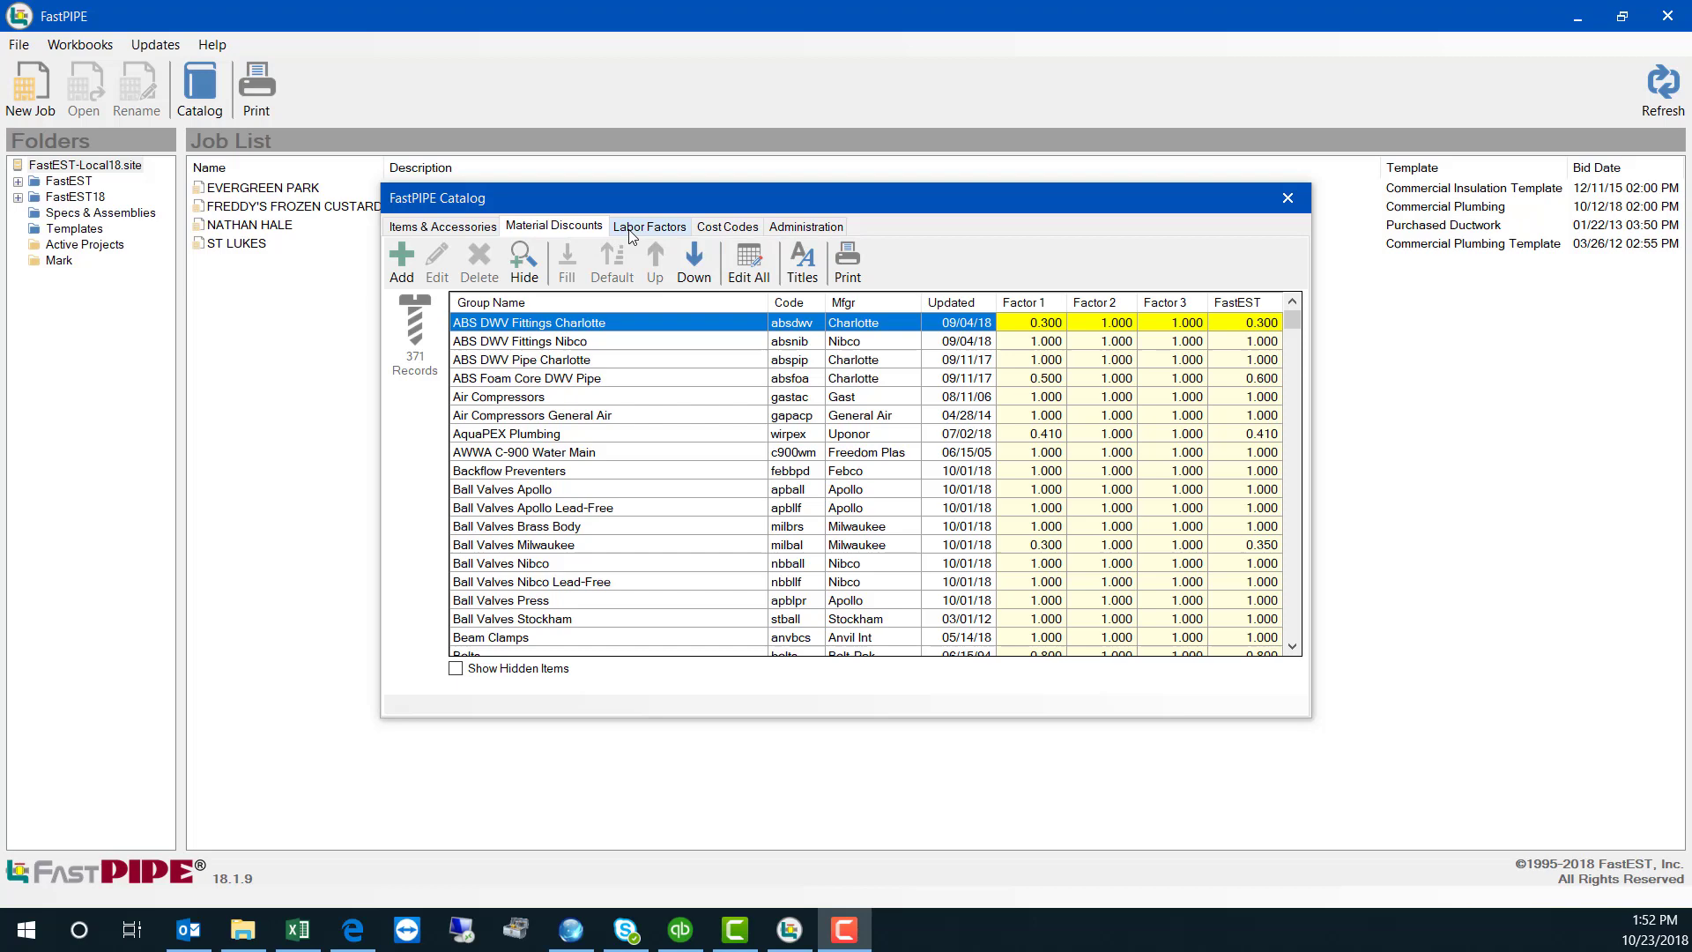
{"action": "left_click", "coordinate": [678, 234]}
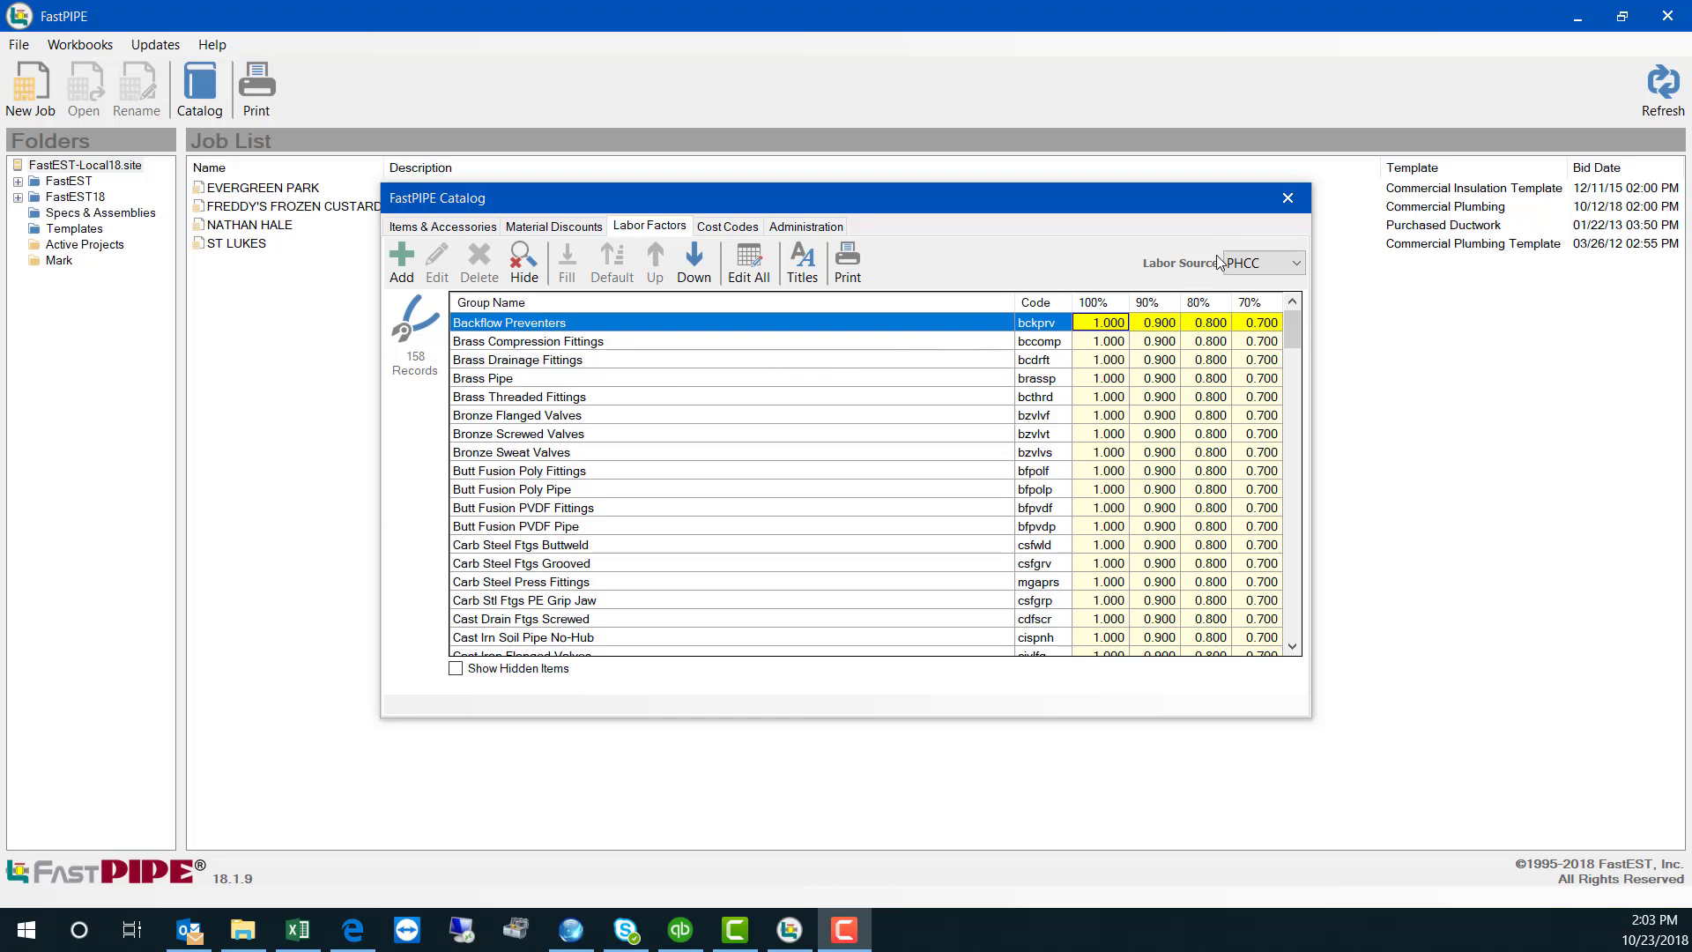
{"action": "left_click", "coordinate": [1289, 199]}
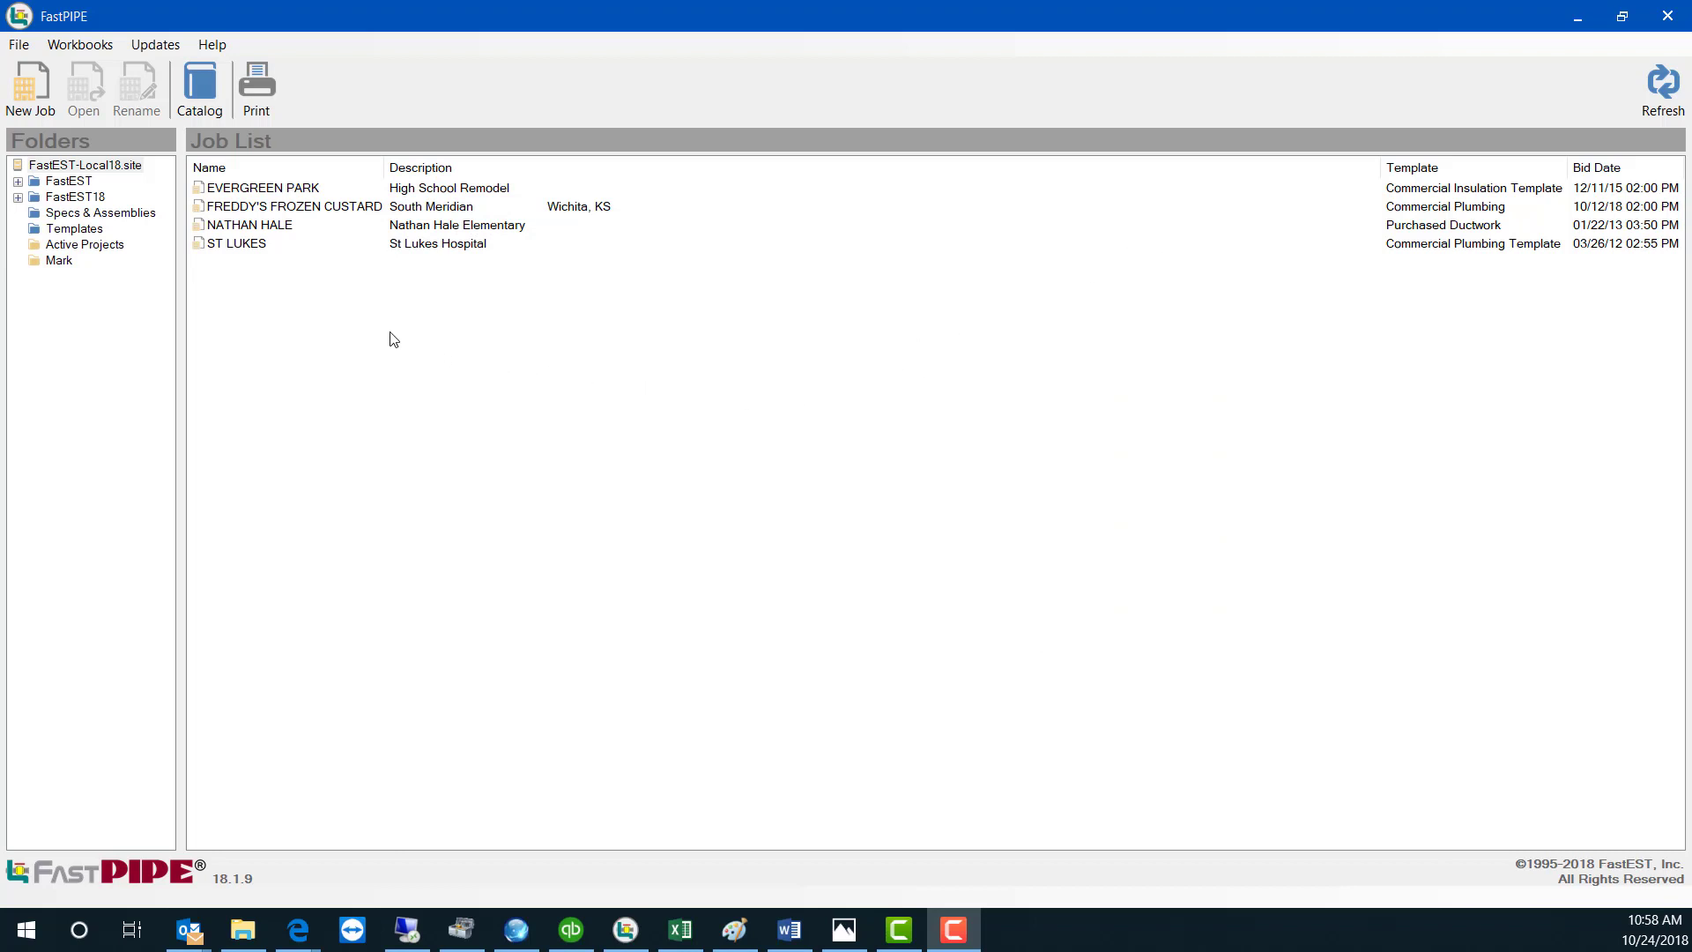
- Open the FREDDY'S FROZEN CUSTARD job and review its job details and plan sheets
{"action": "left_click", "coordinate": [286, 208]}
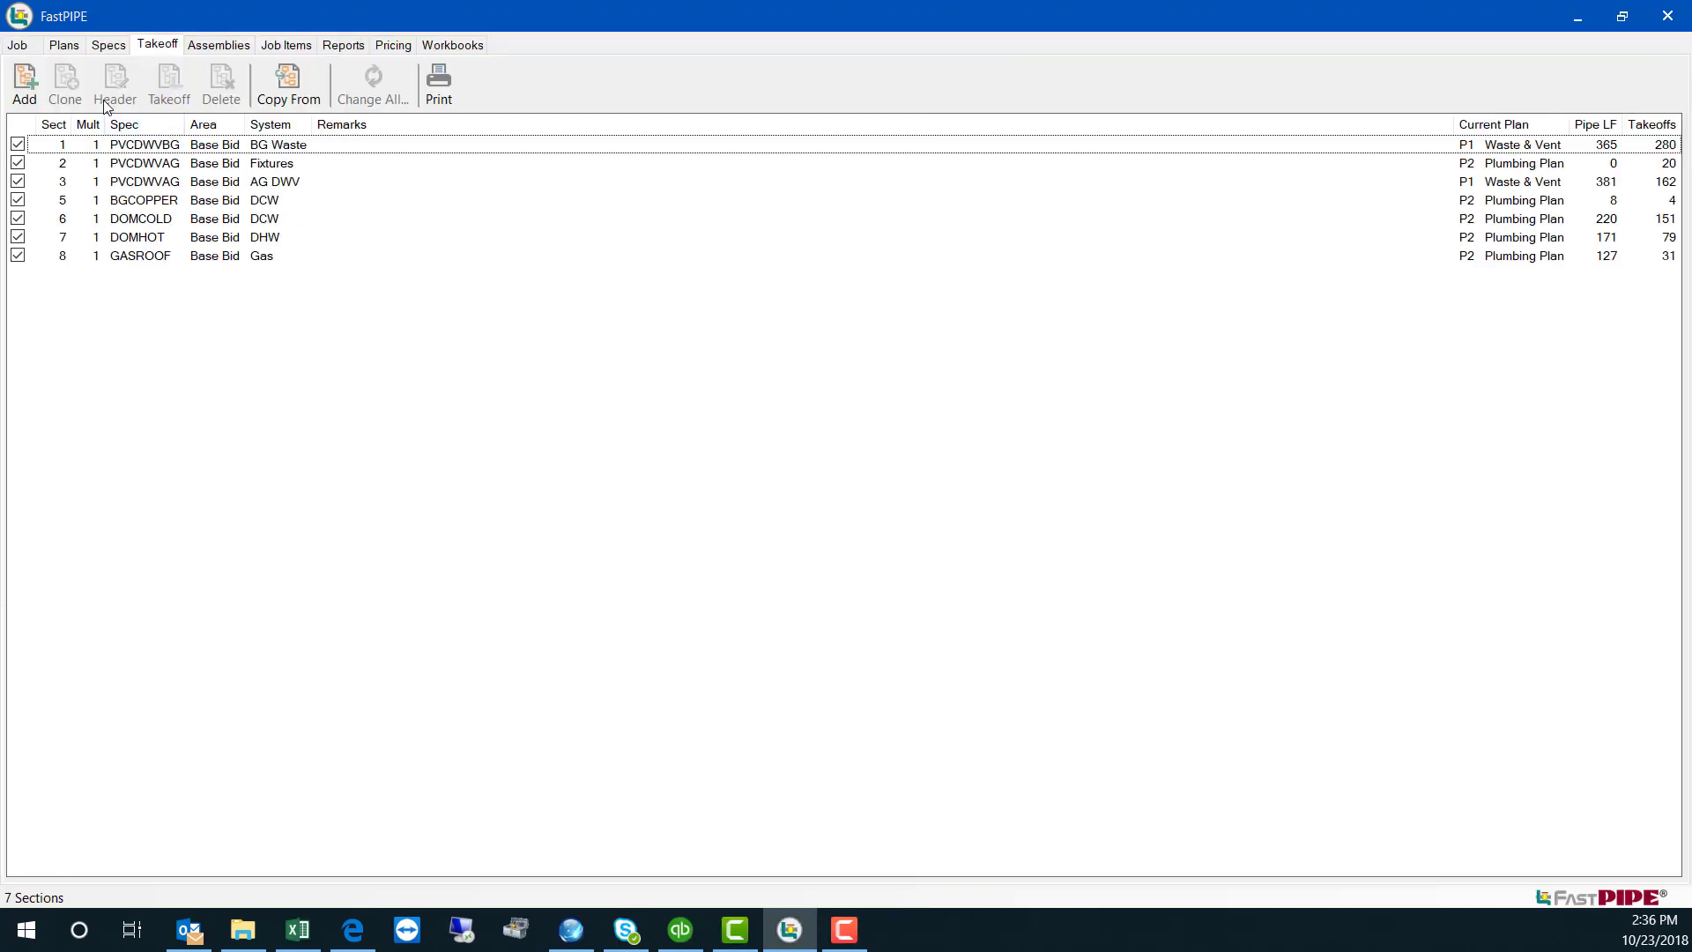
{"action": "left_click", "coordinate": [19, 45]}
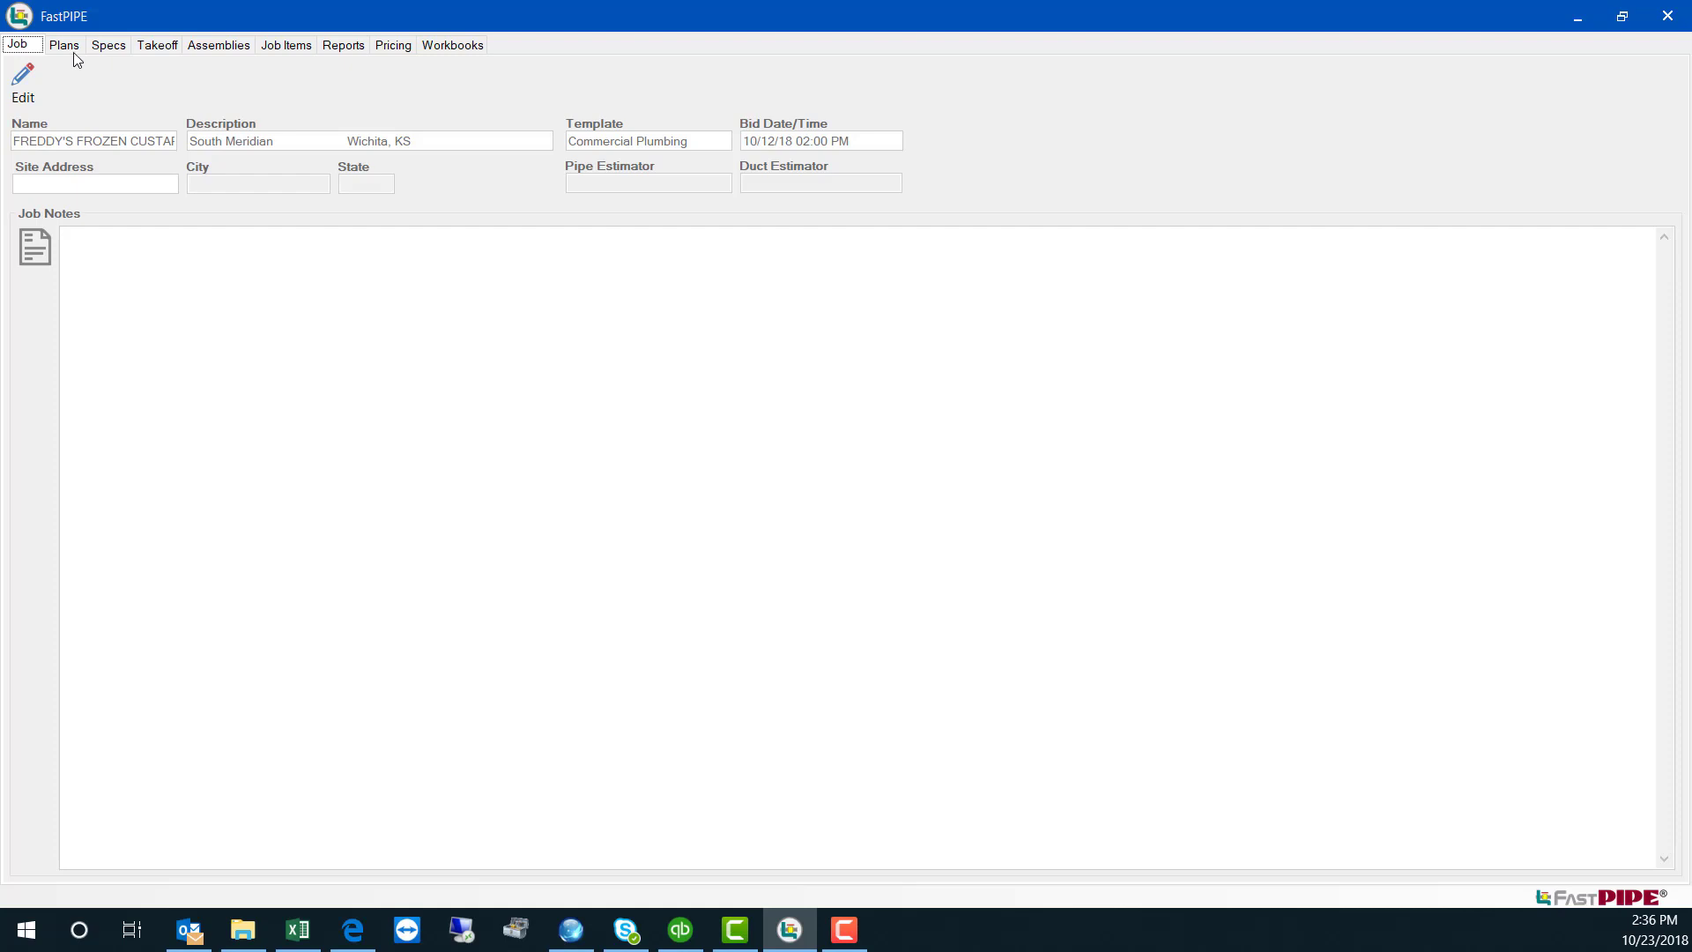
{"action": "left_click", "coordinate": [73, 46]}
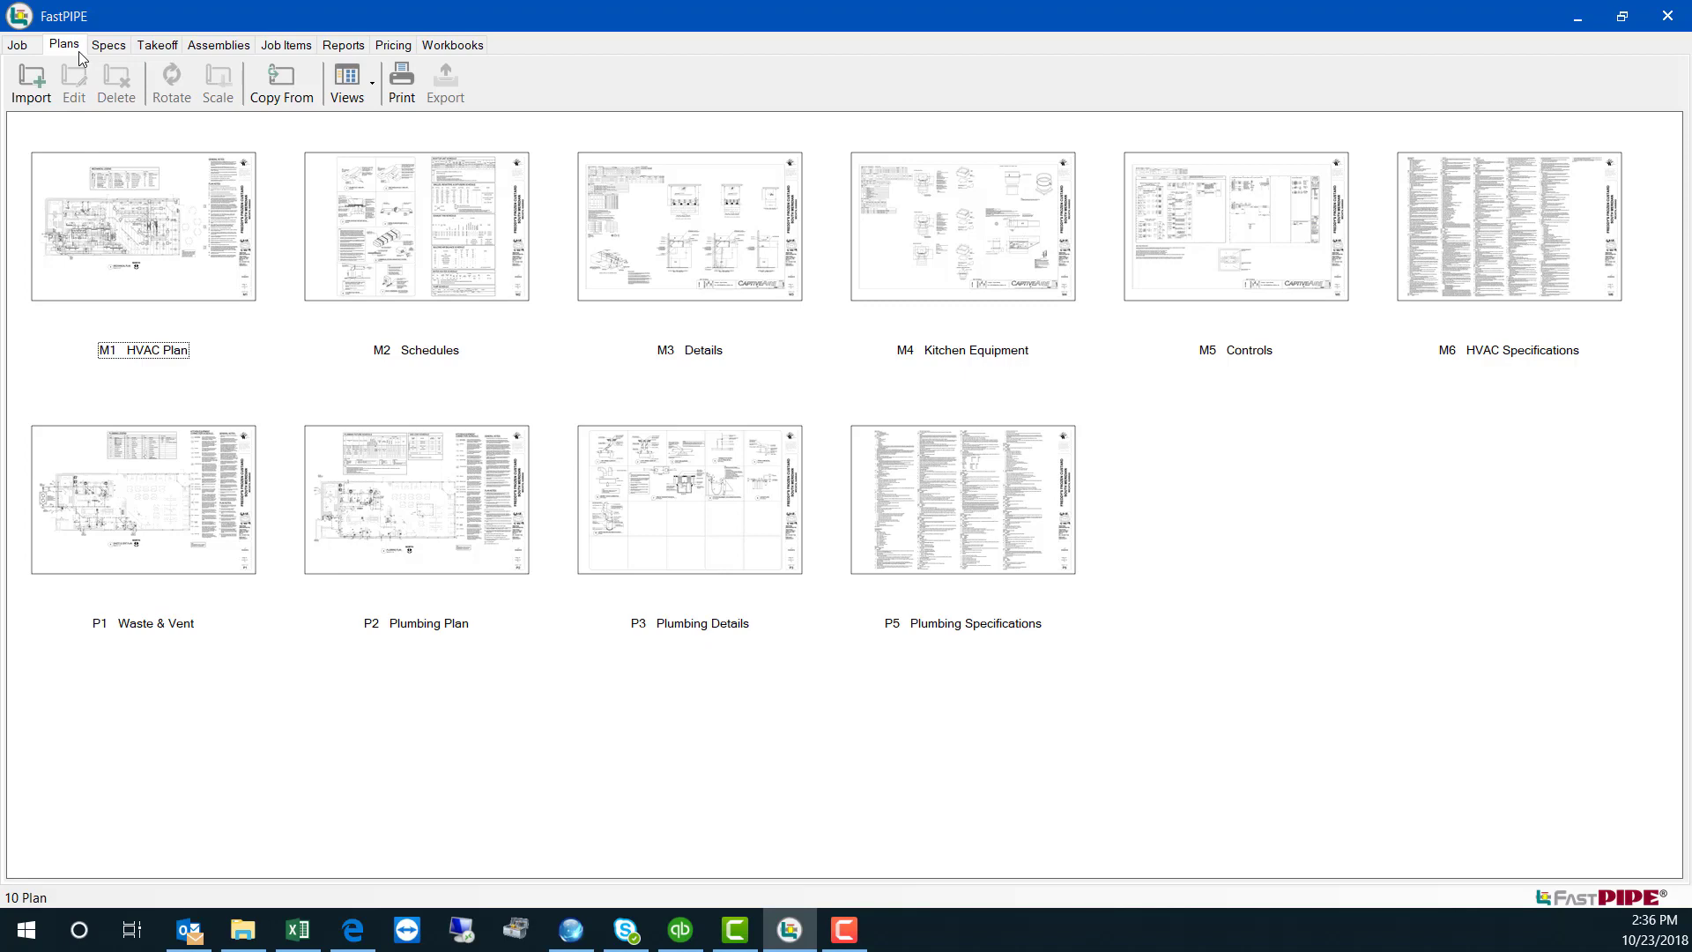
- Open the GAS (Natural Gas) spec from the job's Specs list
{"action": "left_click", "coordinate": [116, 54]}
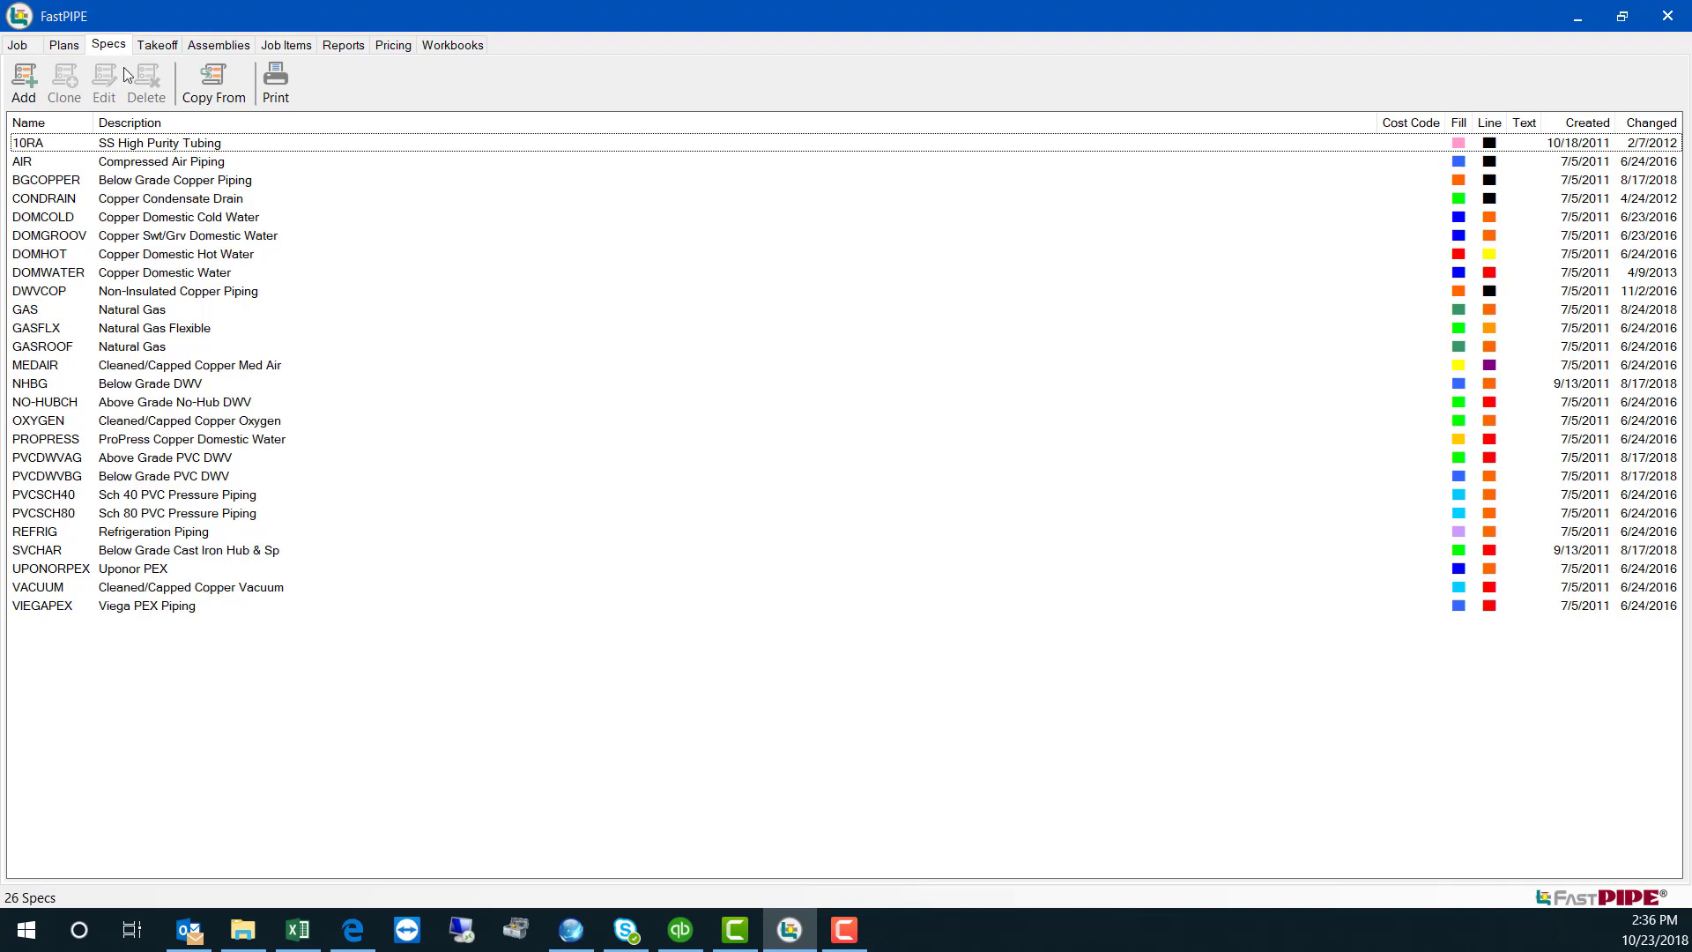
{"action": "double_click", "coordinate": [102, 312]}
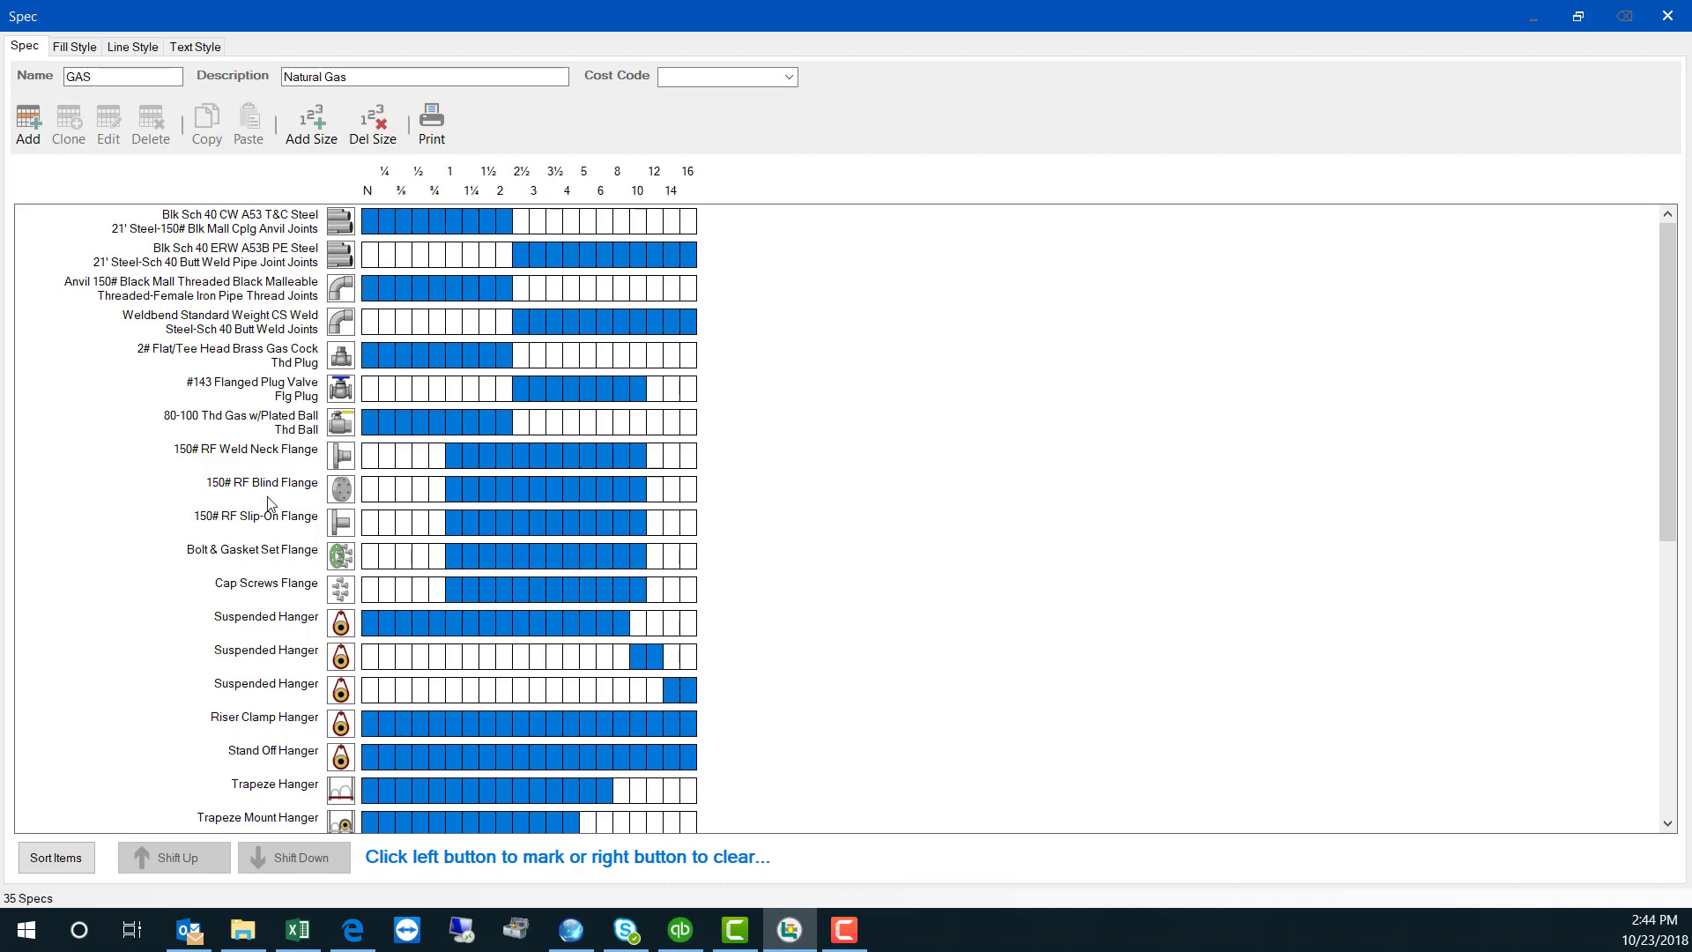
- Give the GAS spec's Suspended Hanger a B3042 Top Beam Clamp (6 in Flange) upper attachment, then close the spec
{"action": "left_click", "coordinate": [244, 634]}
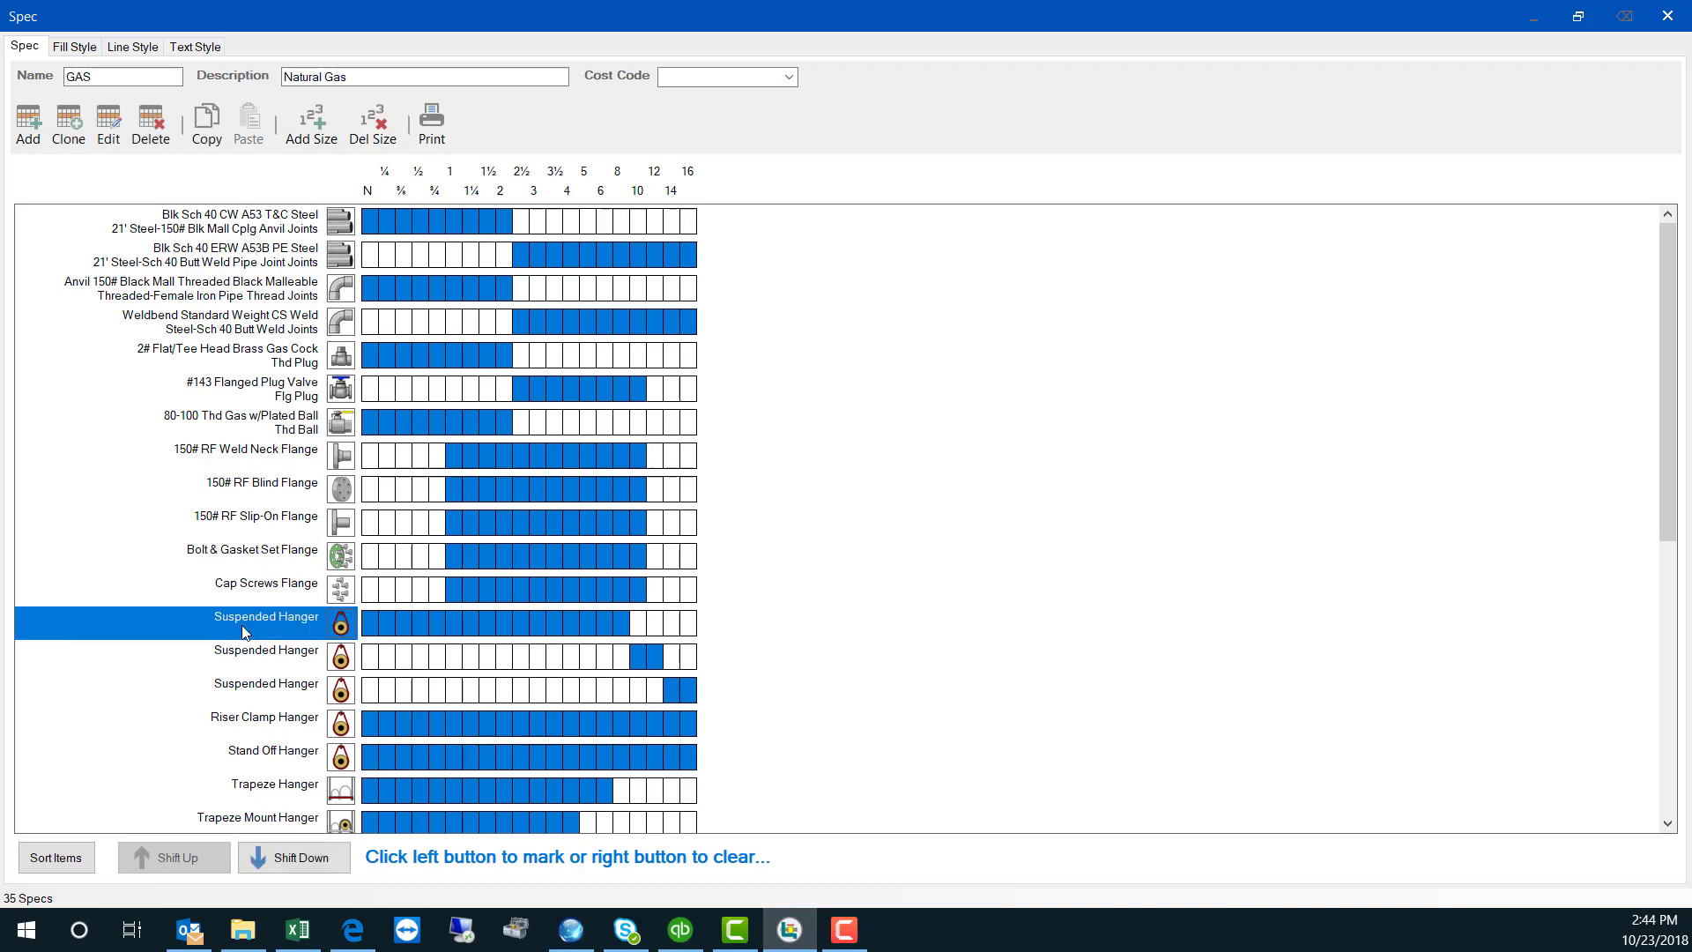
{"action": "double_click", "coordinate": [243, 634]}
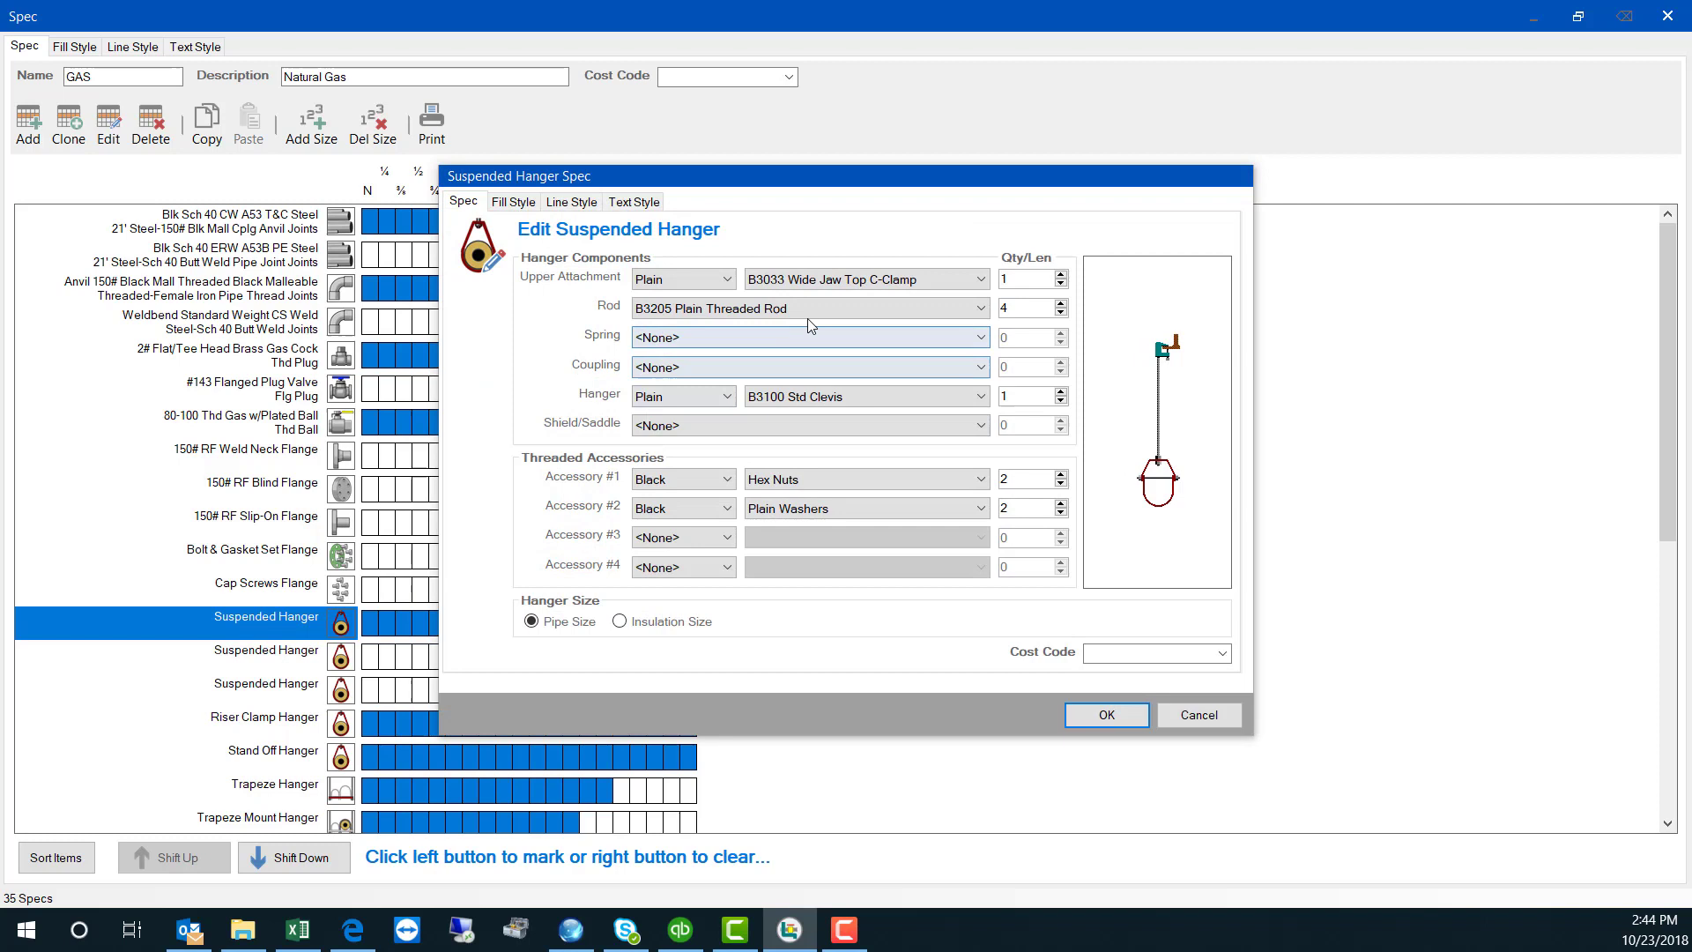
{"action": "left_click", "coordinate": [963, 282]}
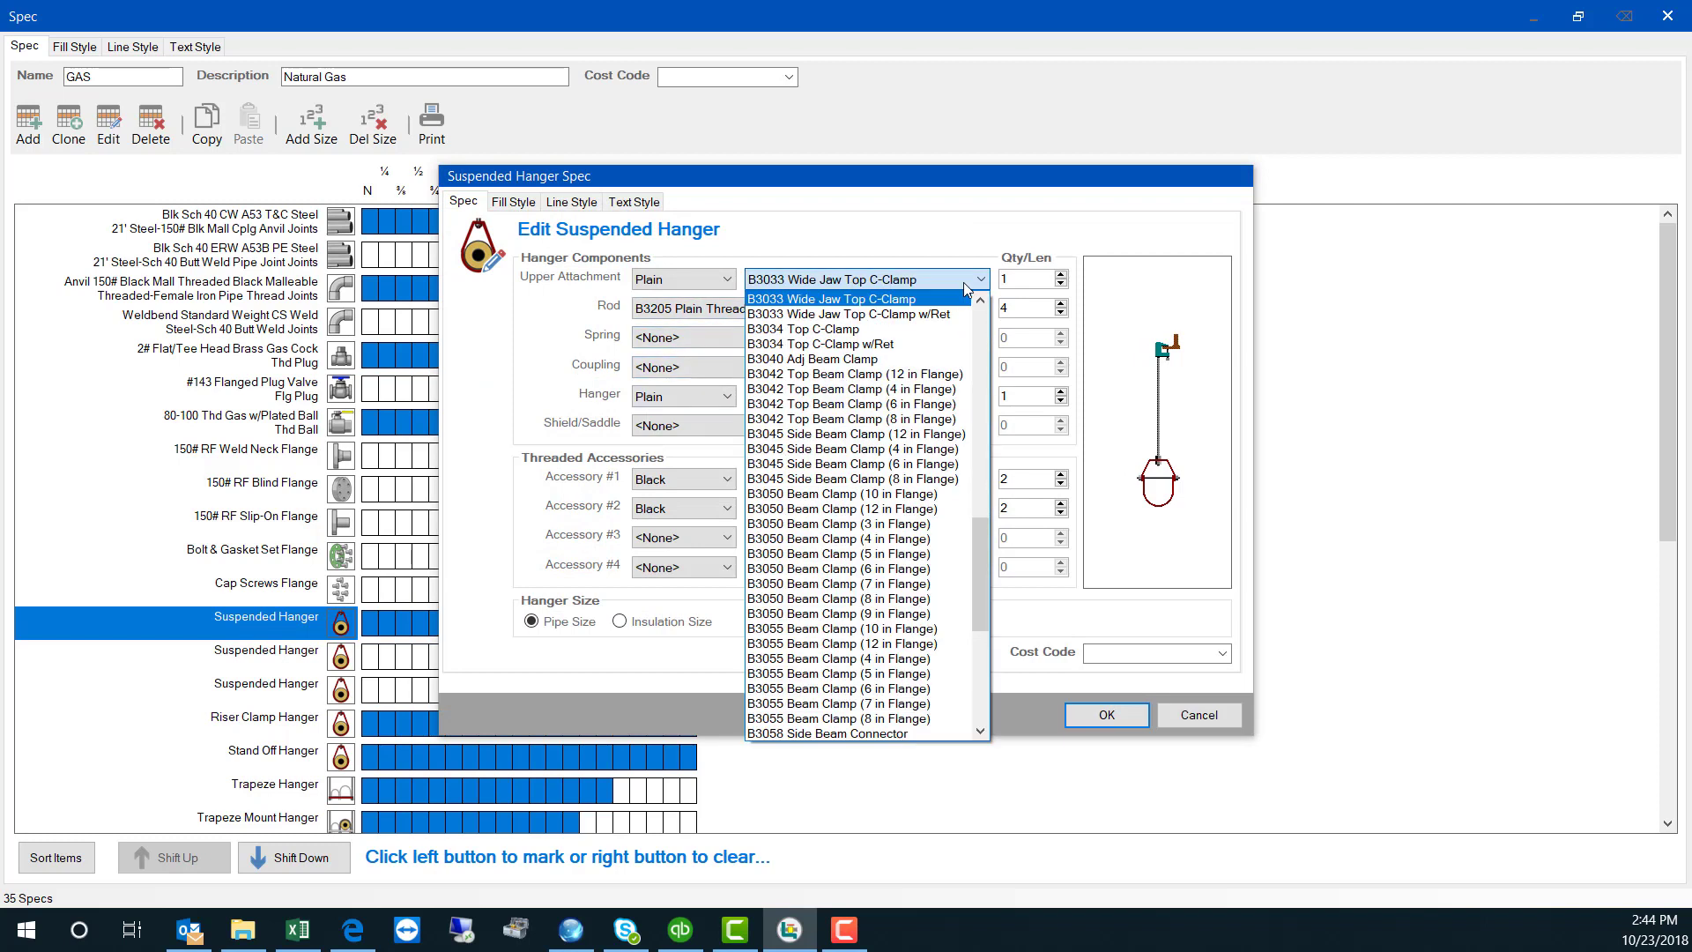
{"action": "left_click", "coordinate": [872, 407]}
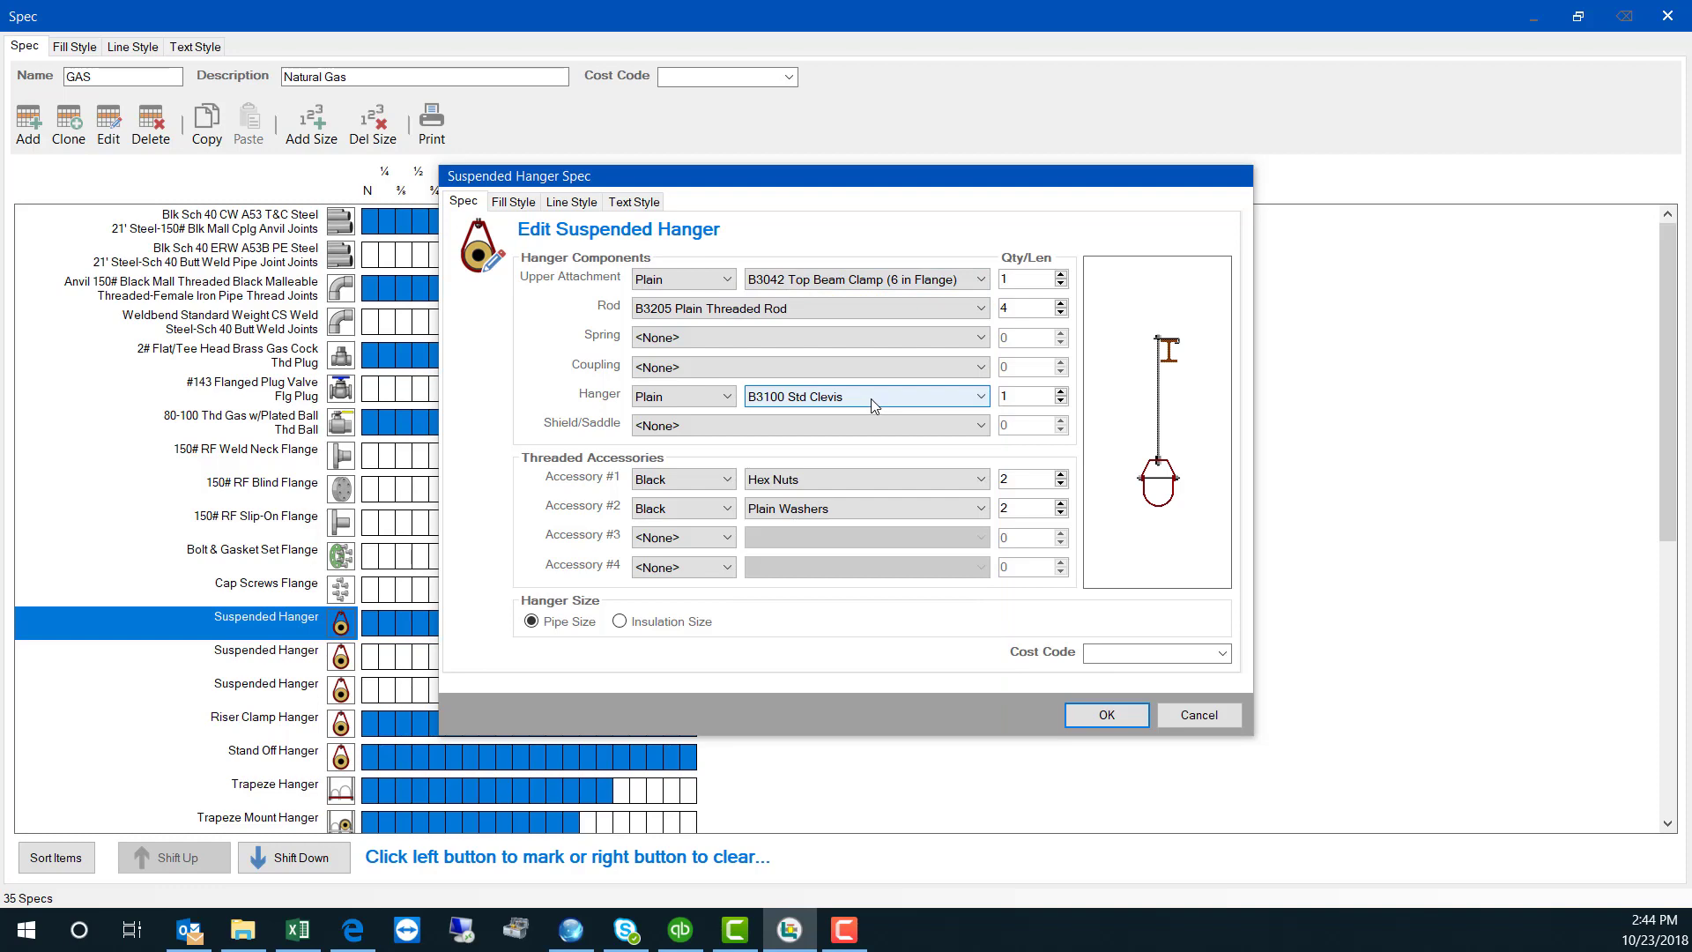
{"action": "left_click", "coordinate": [1106, 716]}
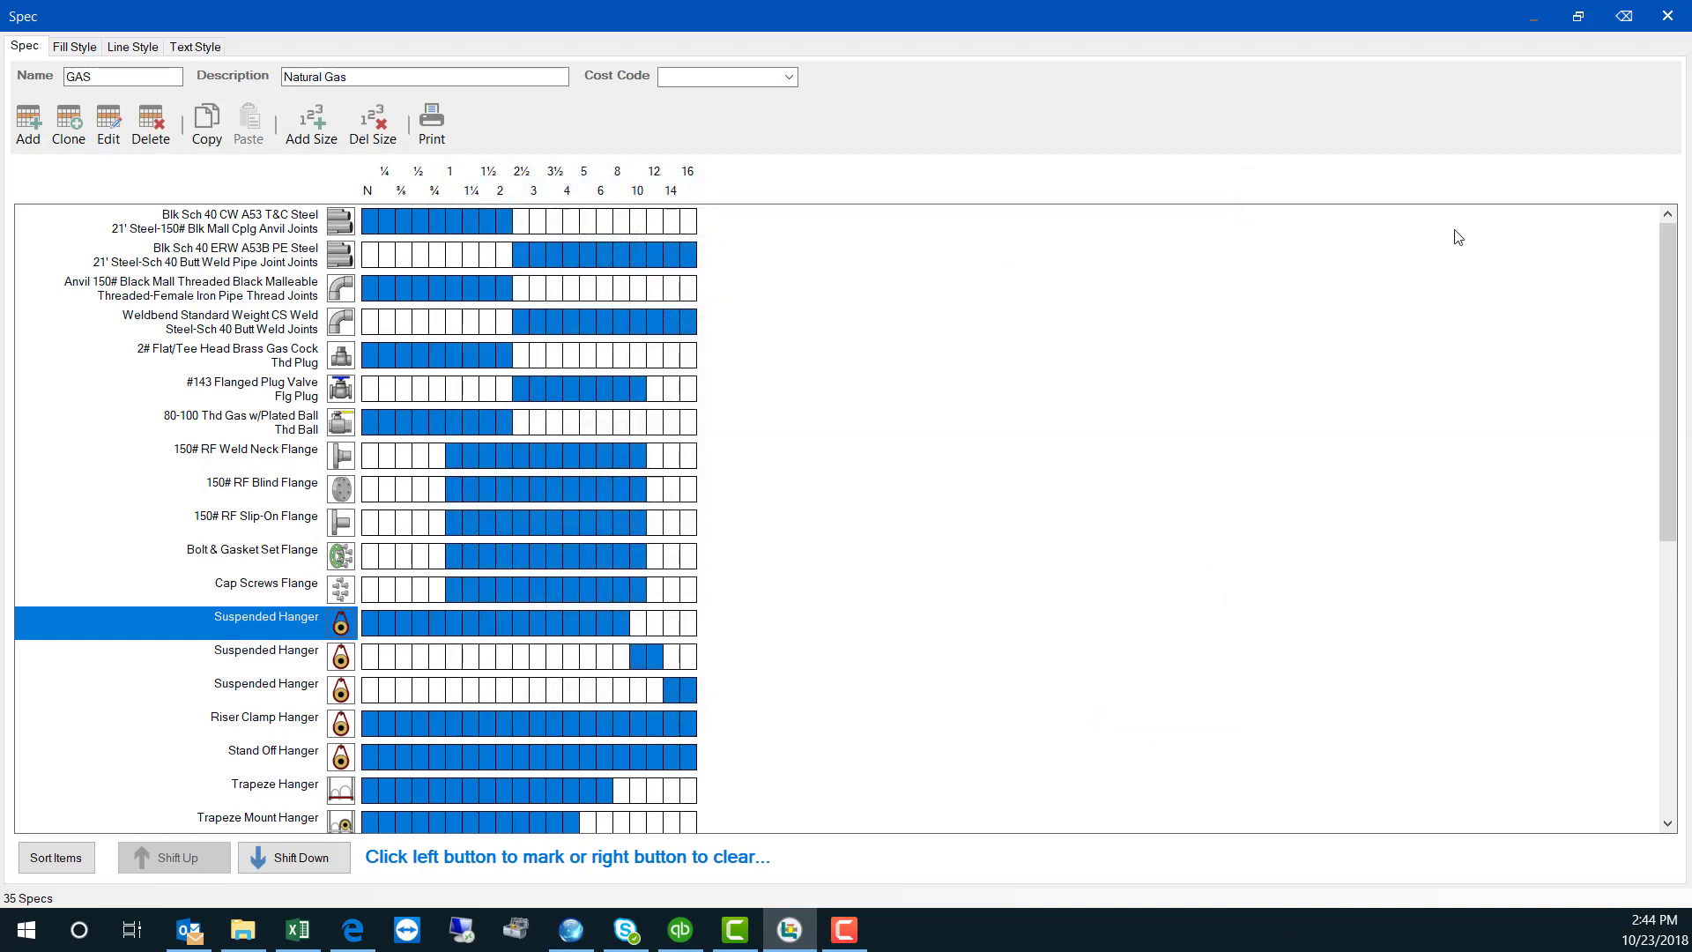
{"action": "left_click", "coordinate": [1667, 17]}
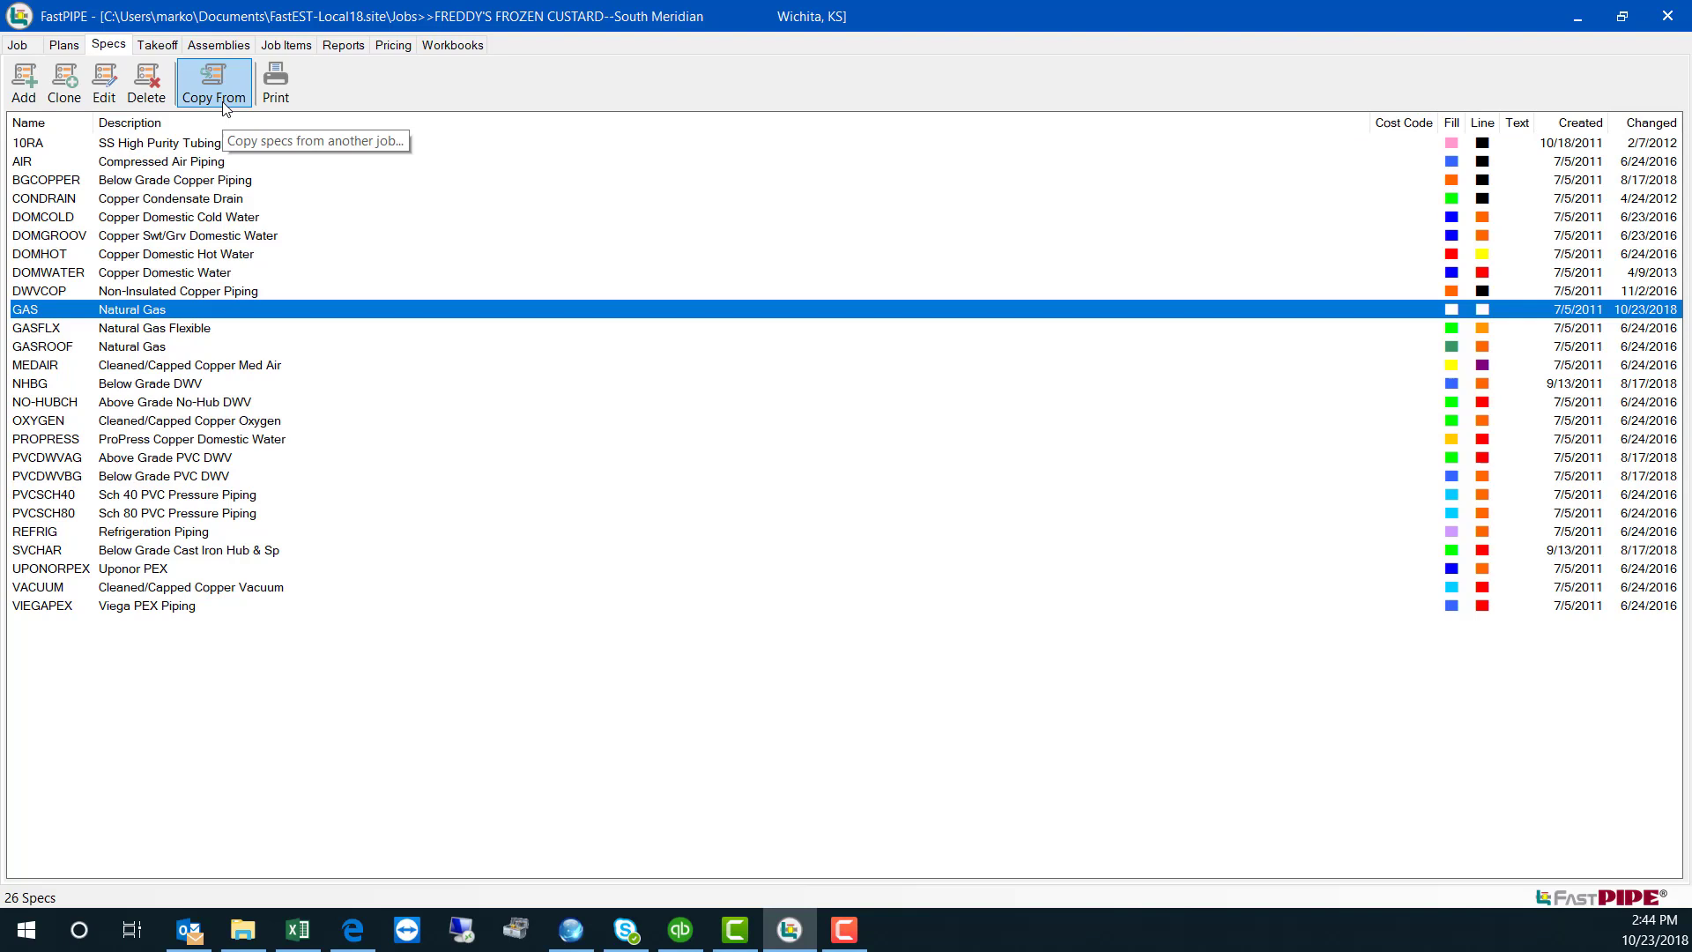
- Open the takeoff drawing for section 7, DOMHOT, on the P2 Plumbing Plan
{"action": "left_click", "coordinate": [164, 52]}
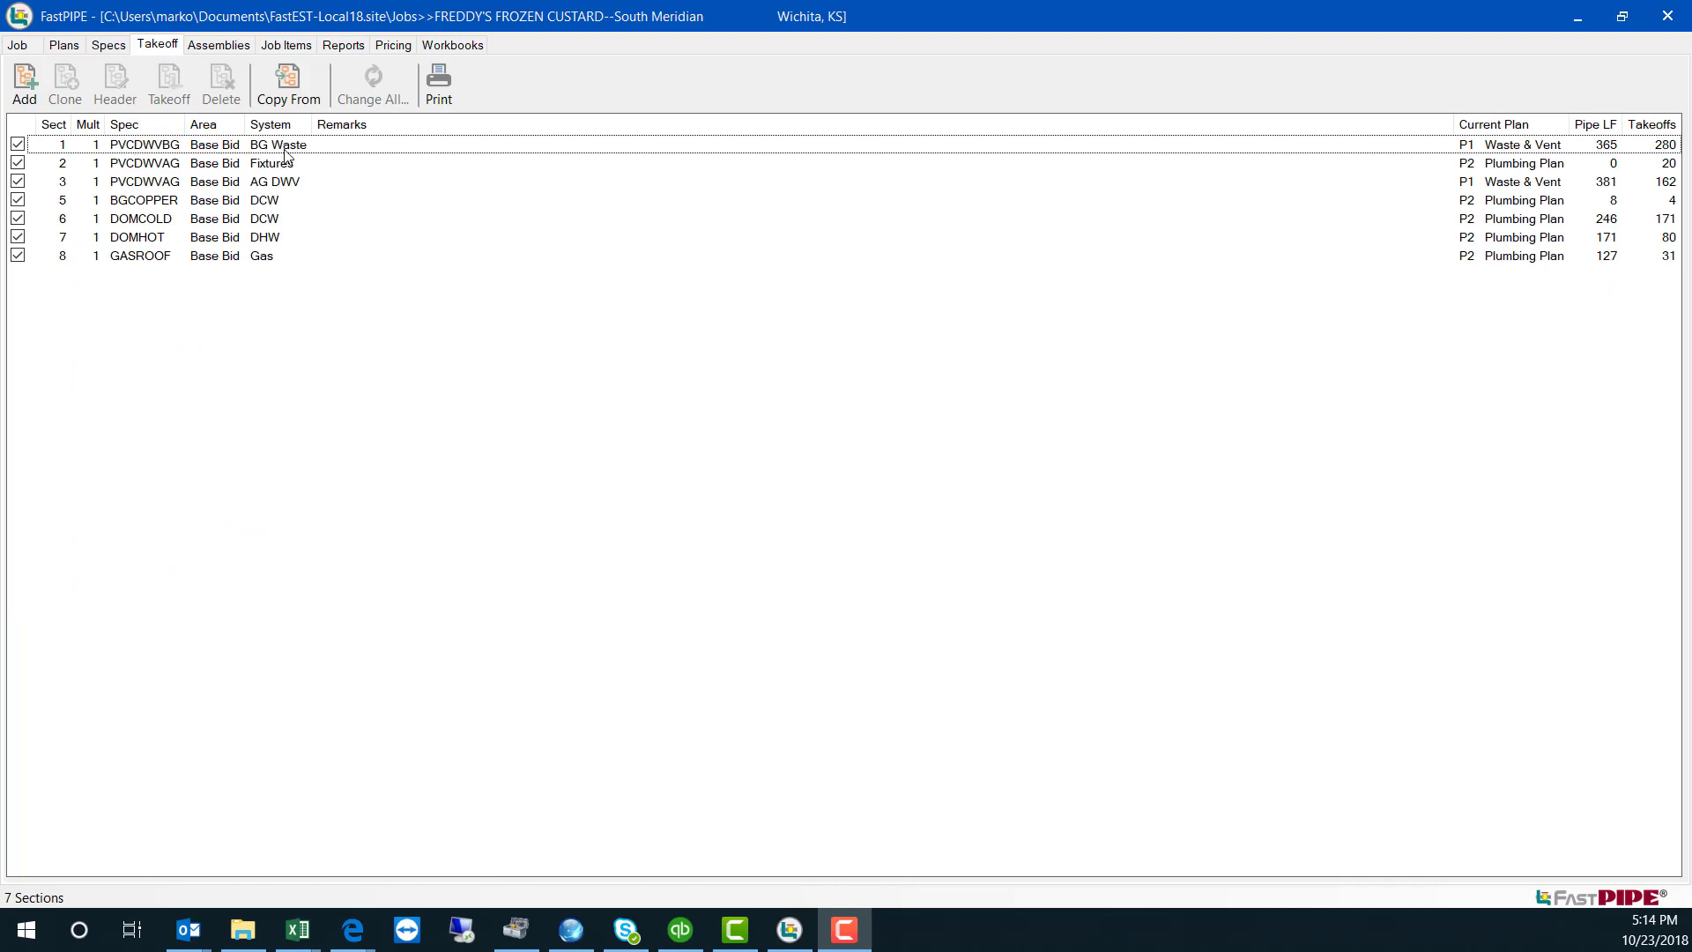
{"action": "left_click", "coordinate": [160, 241]}
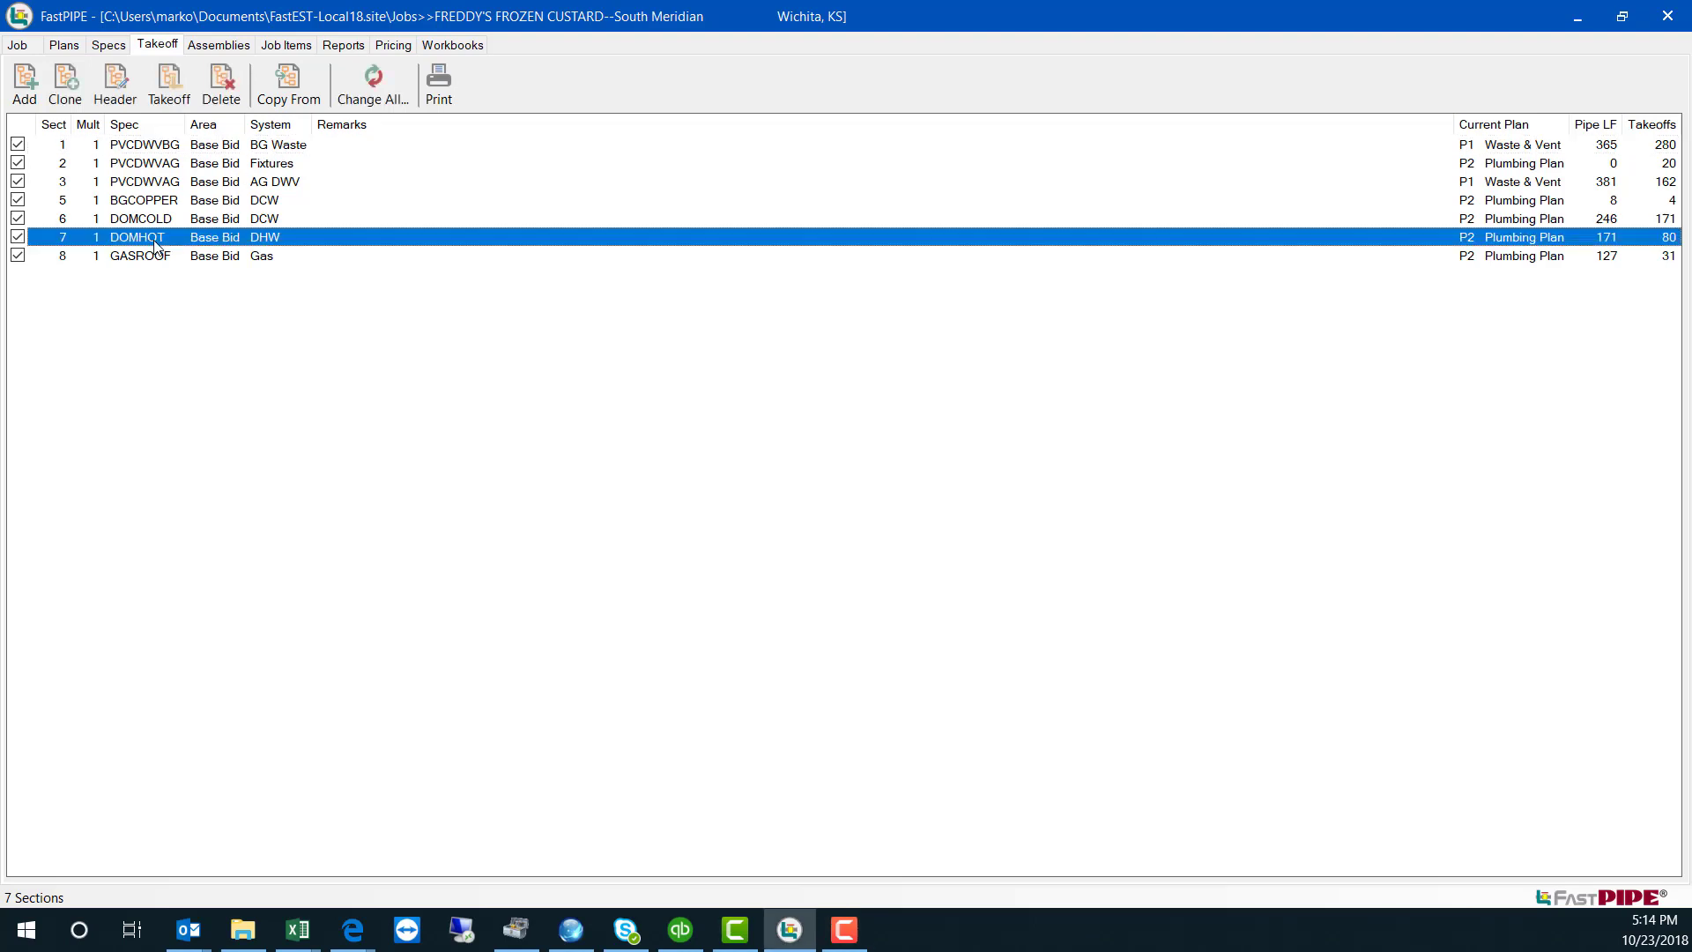
{"action": "double_click", "coordinate": [155, 239]}
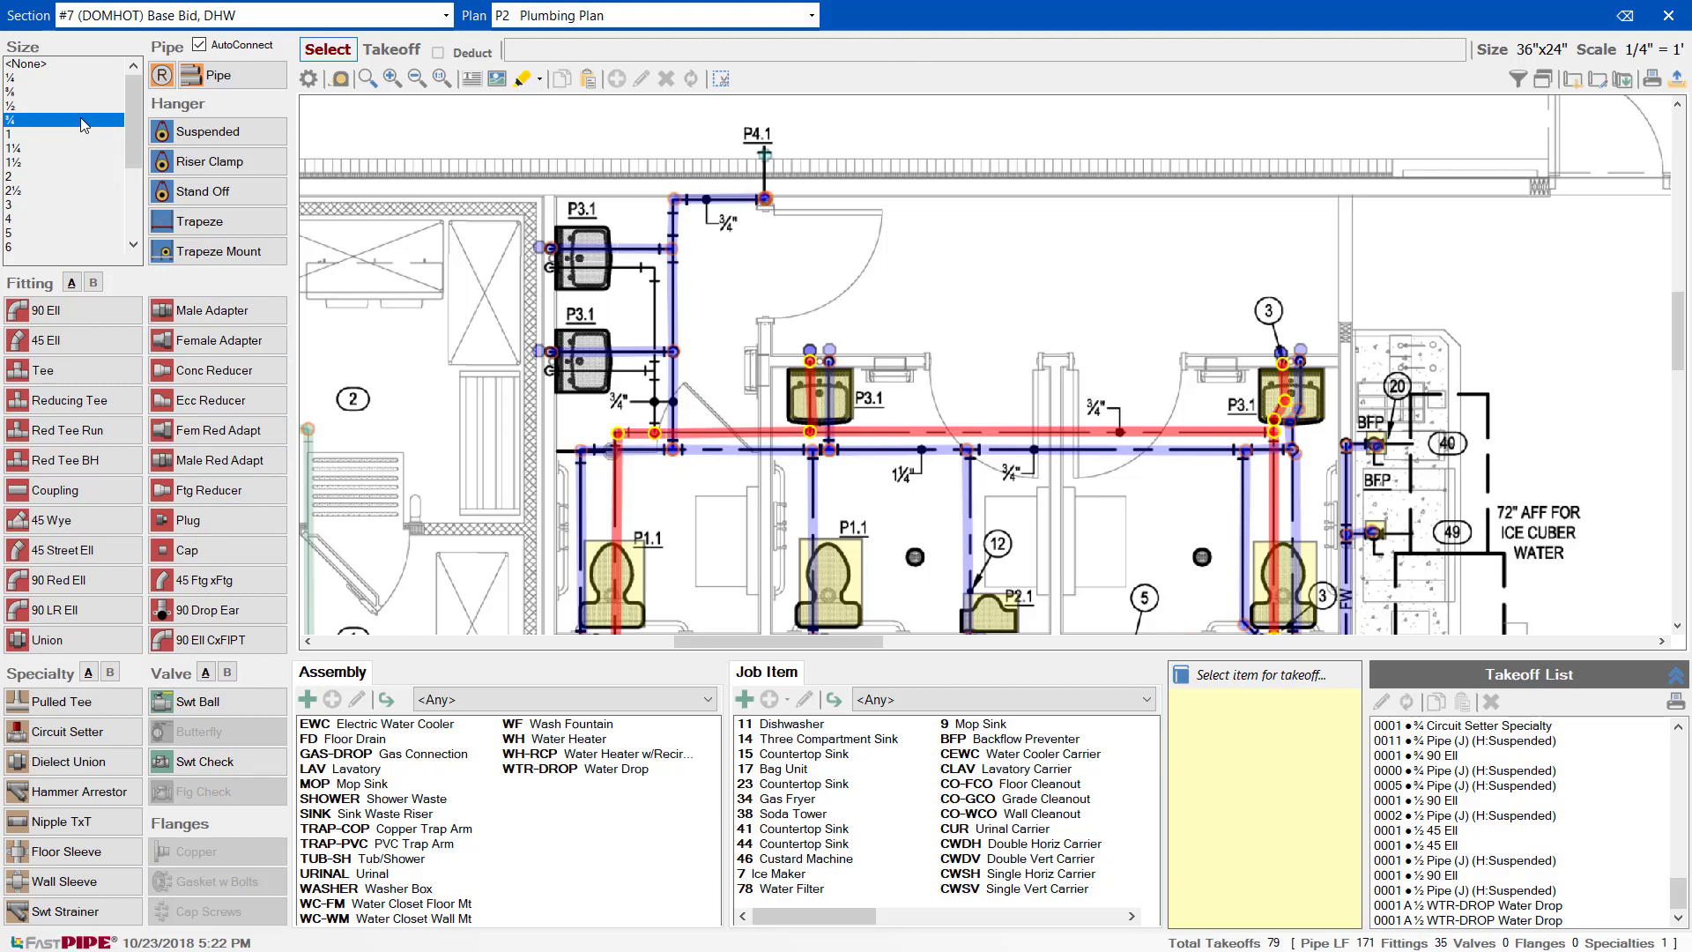
- Place a ¾ 90 Ell on the red pipe and run up to a ¾x½x½ reducing tee
{"action": "left_click", "coordinate": [63, 318]}
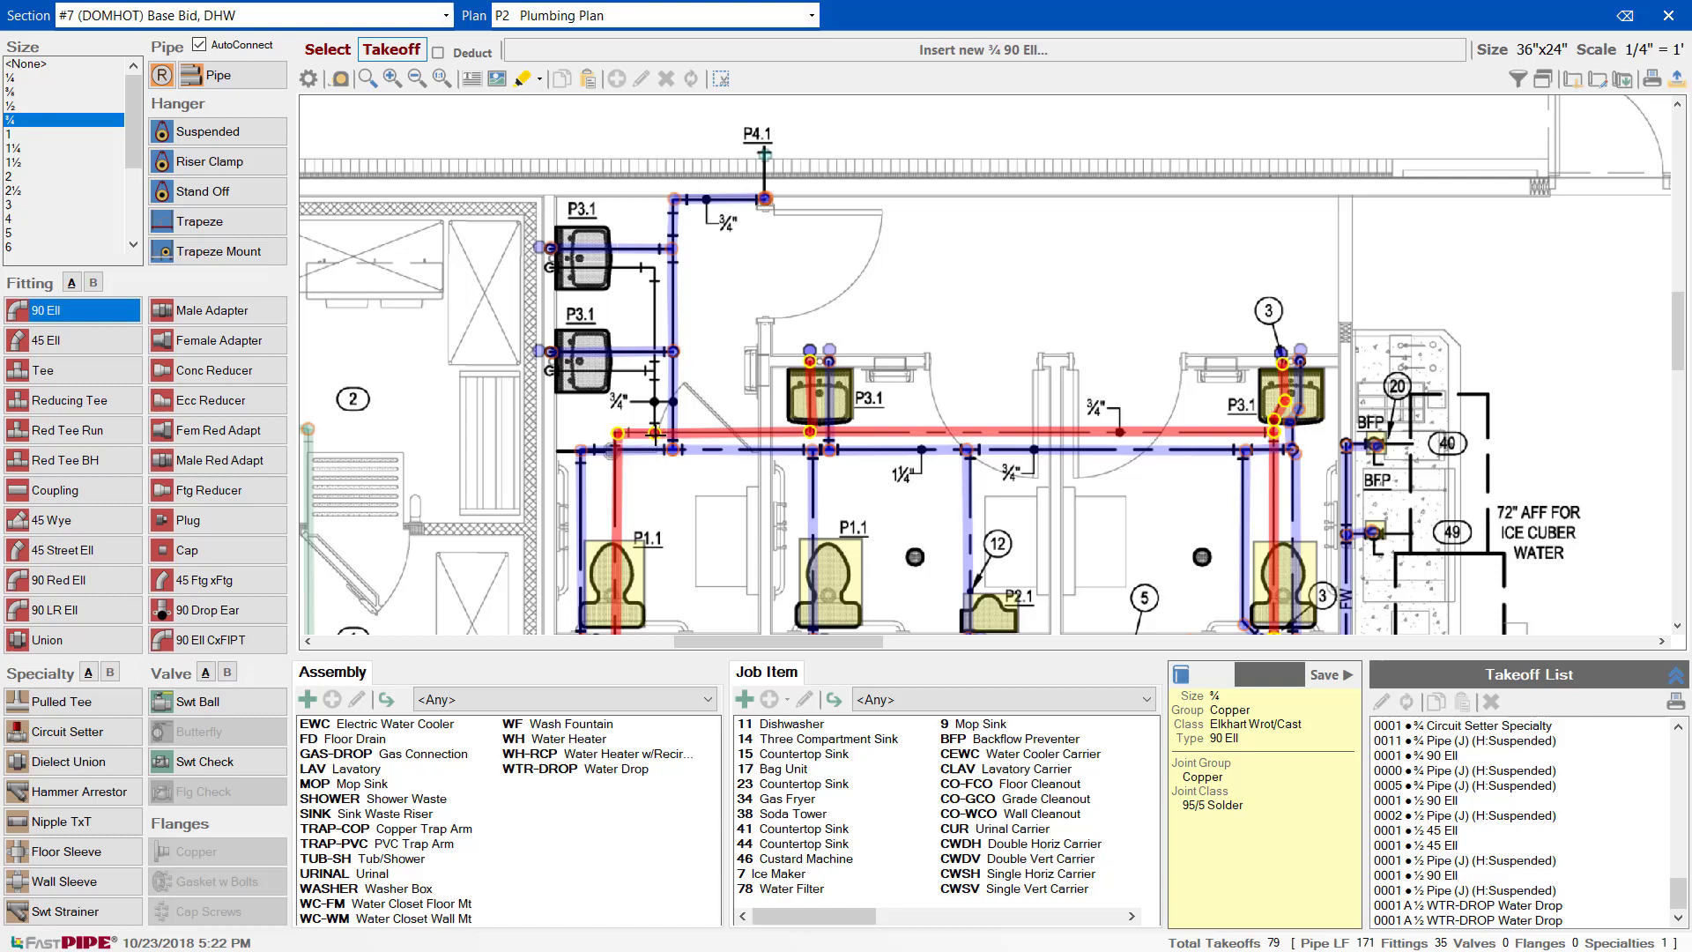
{"action": "left_click", "coordinate": [654, 431]}
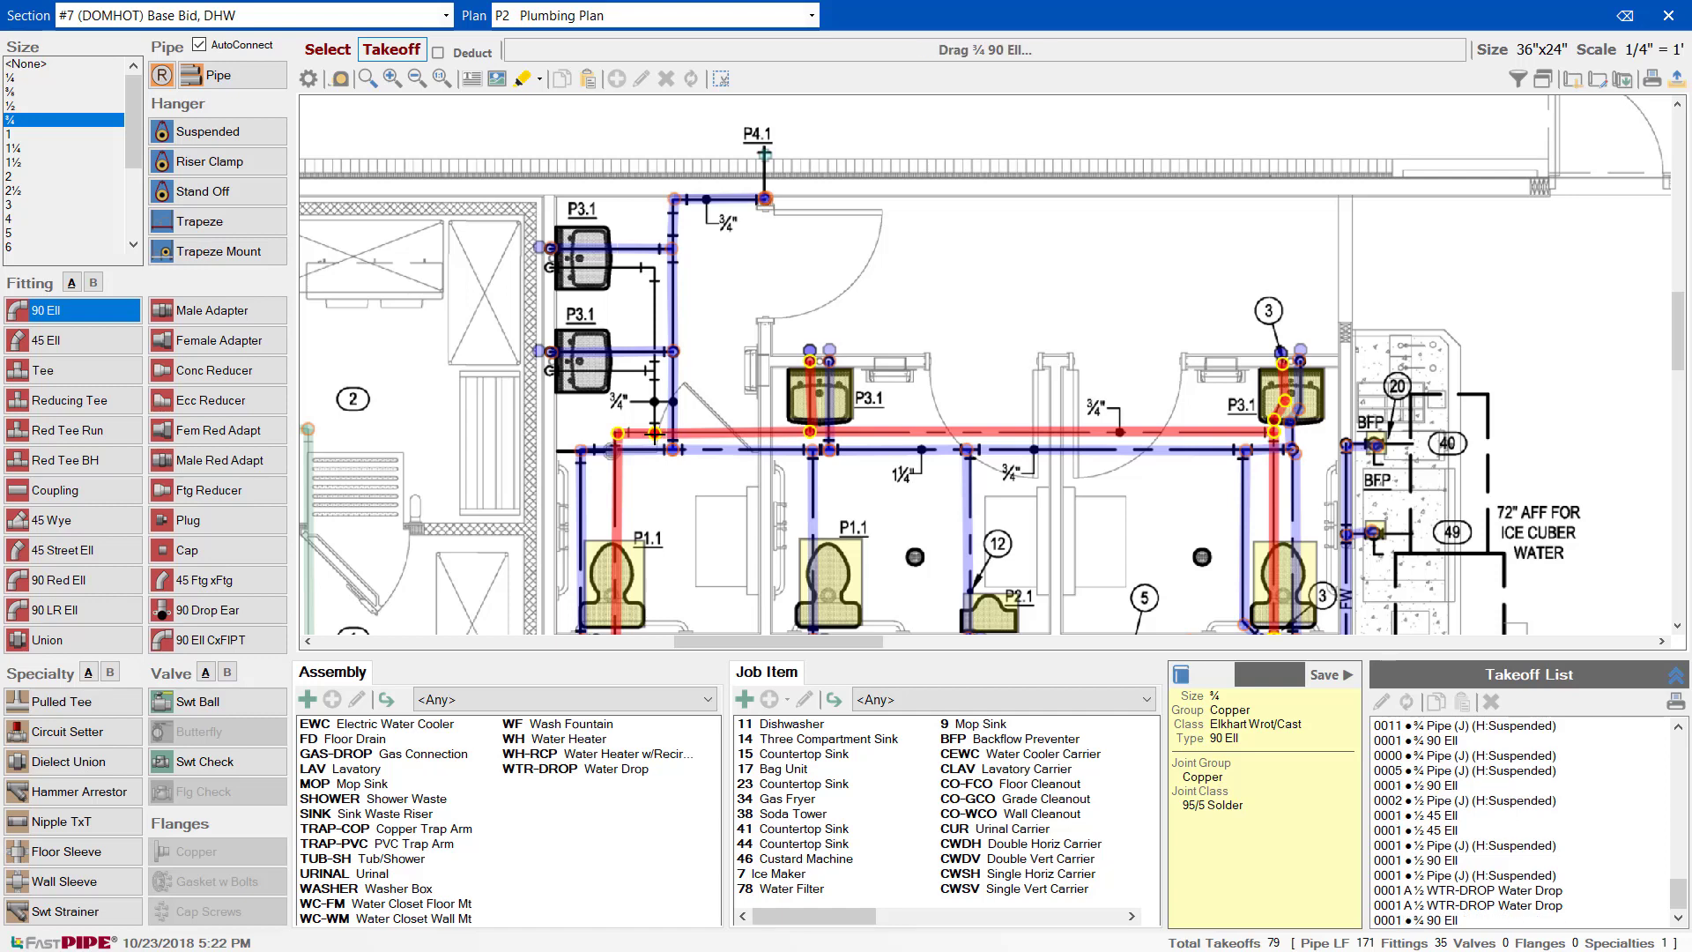
{"action": "left_click", "coordinate": [93, 429]}
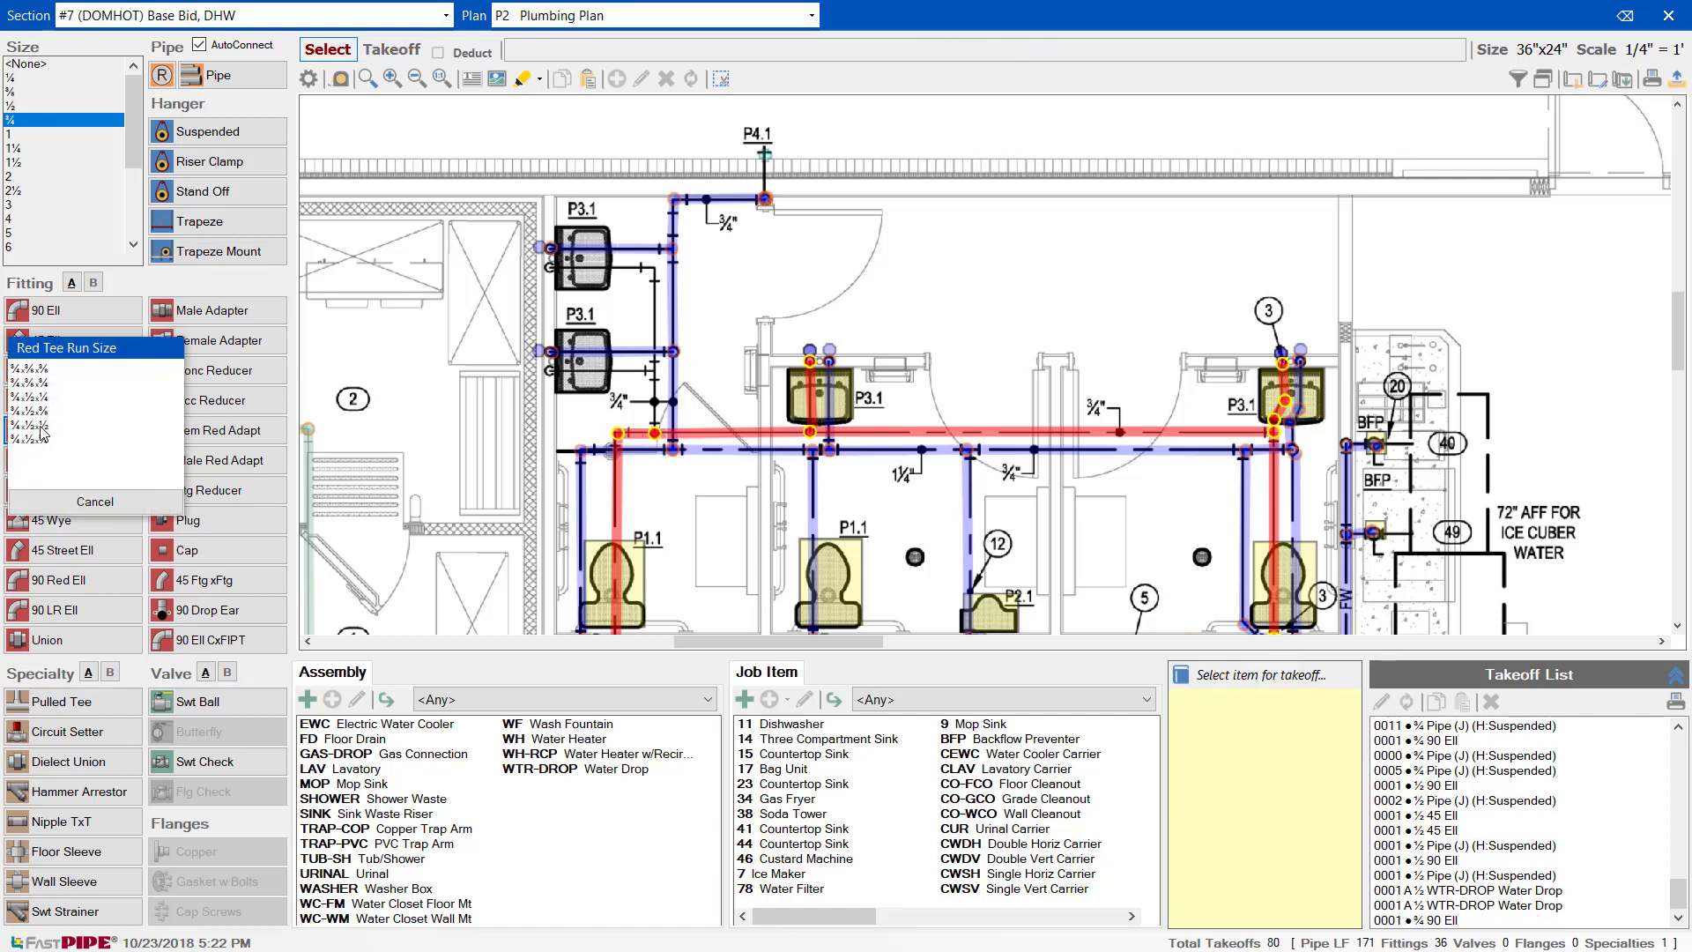
{"action": "left_click", "coordinate": [42, 427]}
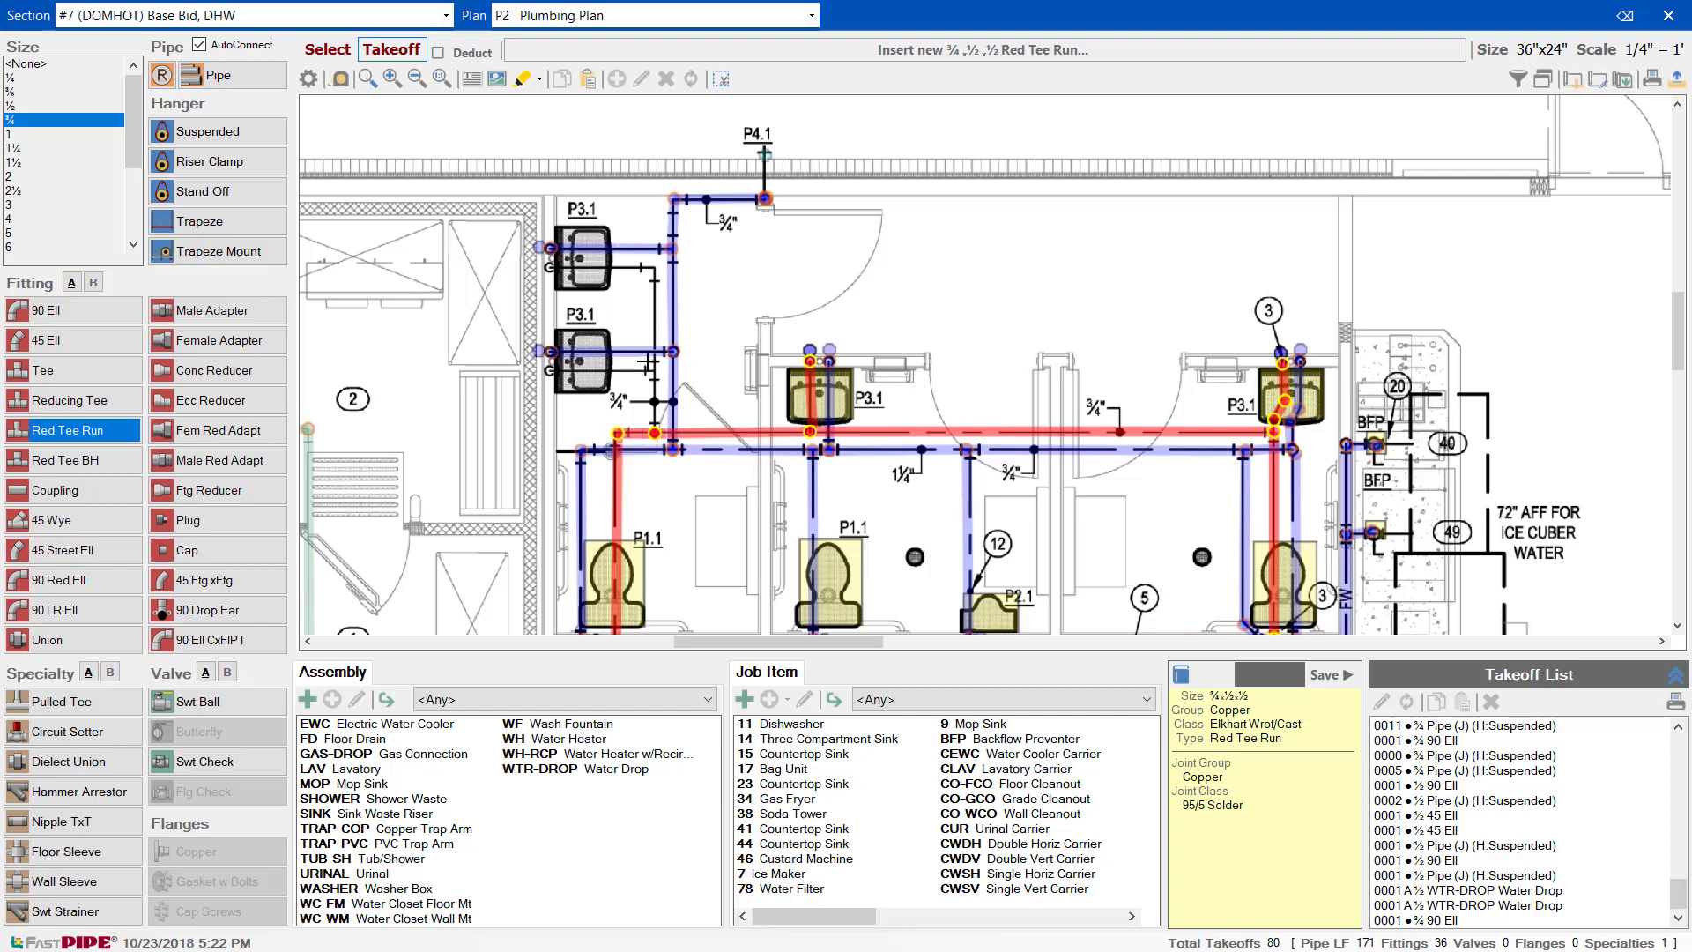
{"action": "left_click", "coordinate": [652, 379]}
{"action": "double_click", "coordinate": [653, 376]}
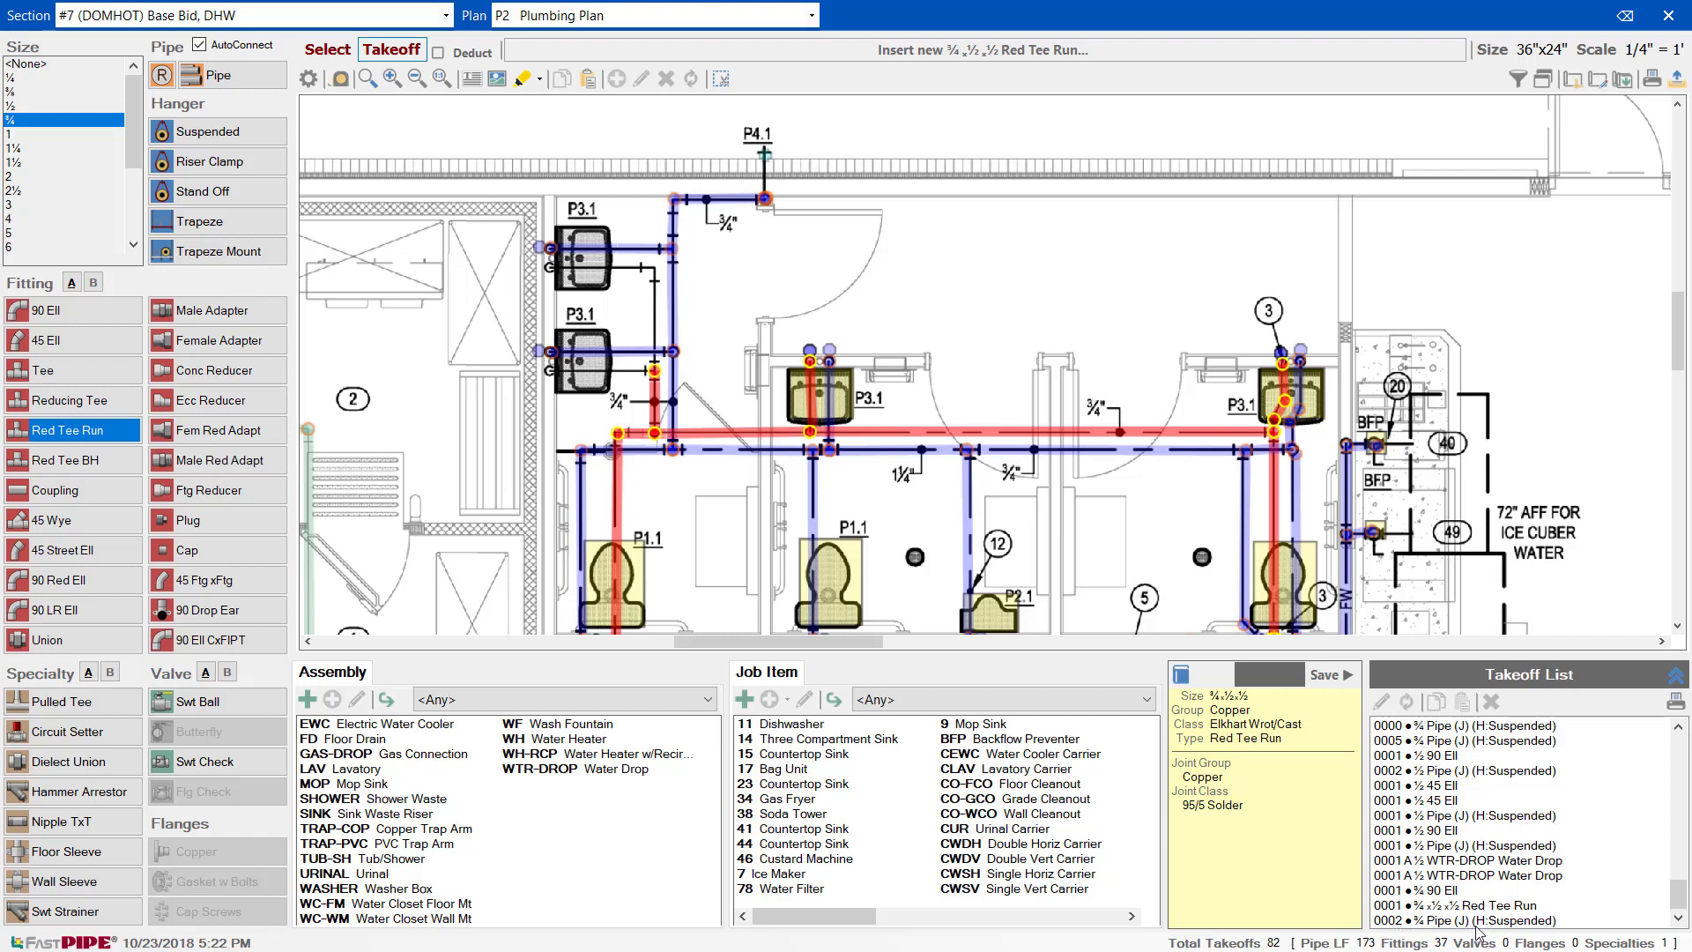
- Add ½ pipe with a 90 Ell on top and run it across to the P3.1 fixture
{"action": "left_click", "coordinate": [40, 115]}
{"action": "left_click", "coordinate": [67, 310]}
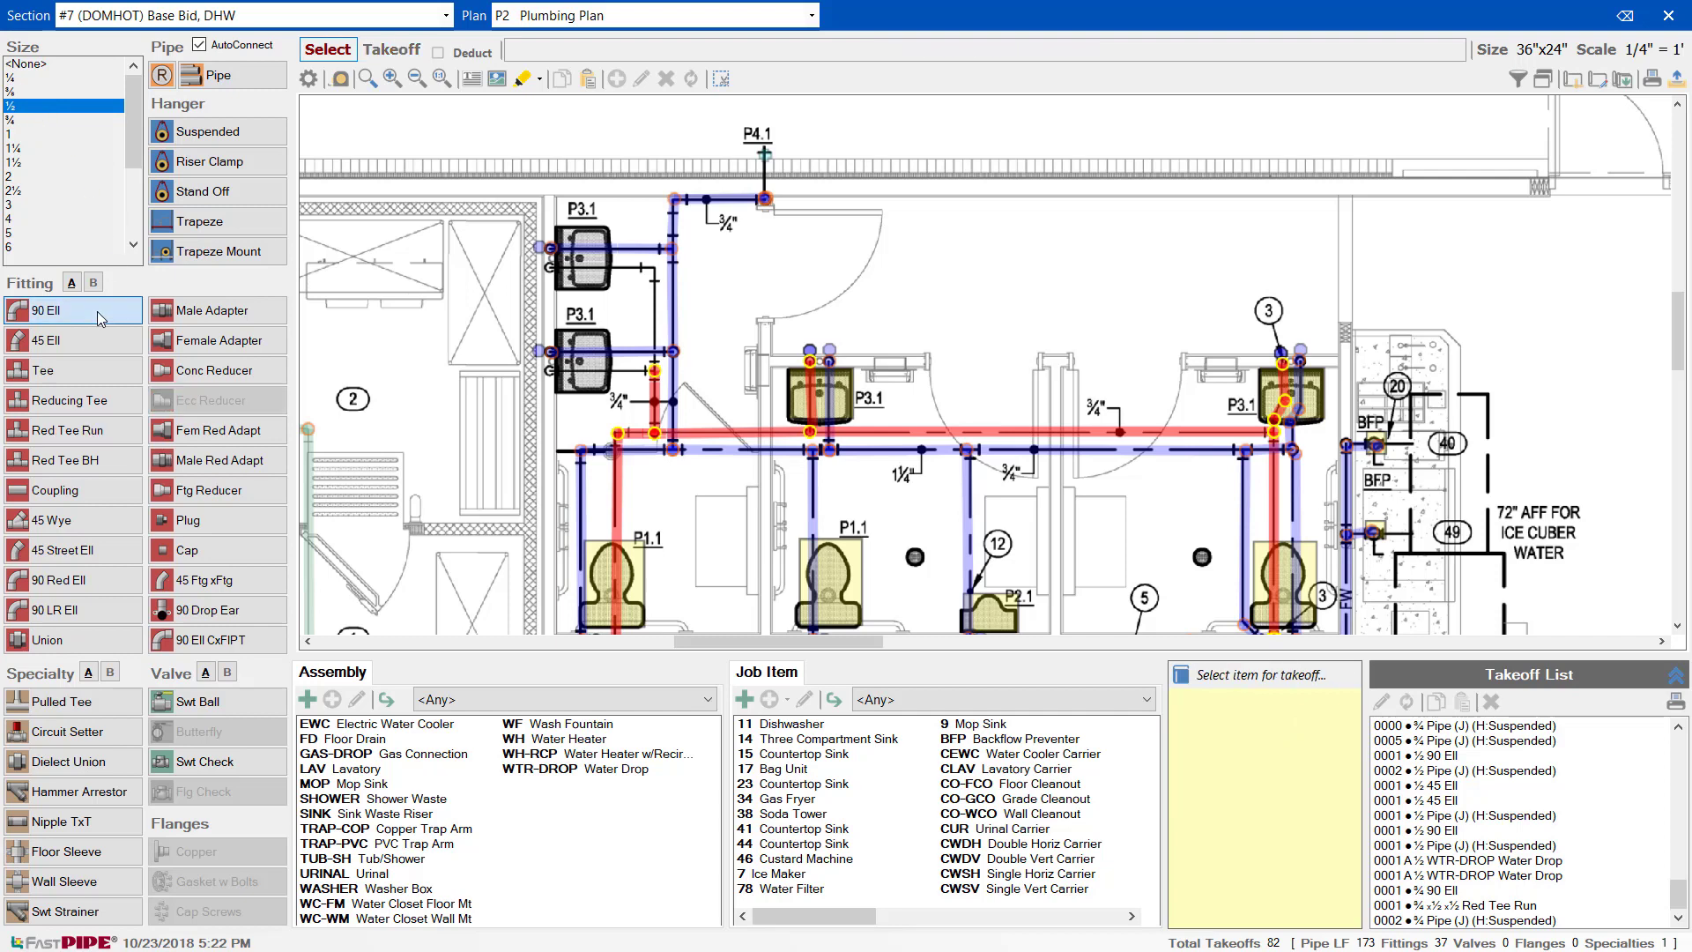
{"action": "left_click", "coordinate": [653, 270]}
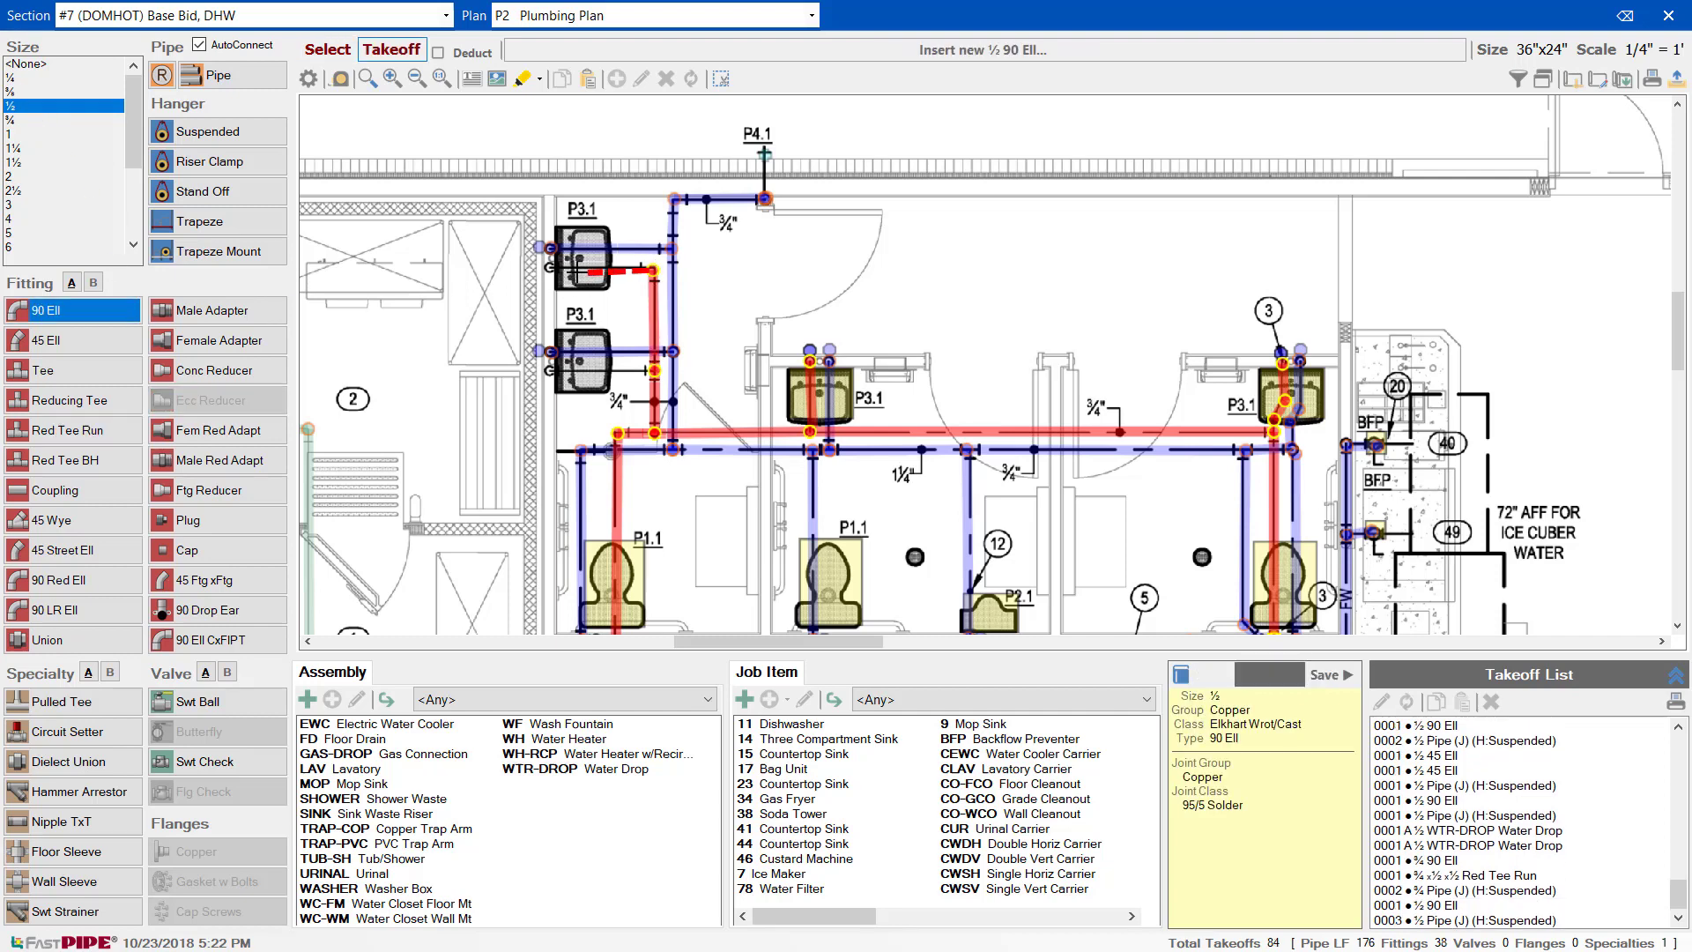
{"action": "left_click", "coordinate": [551, 269]}
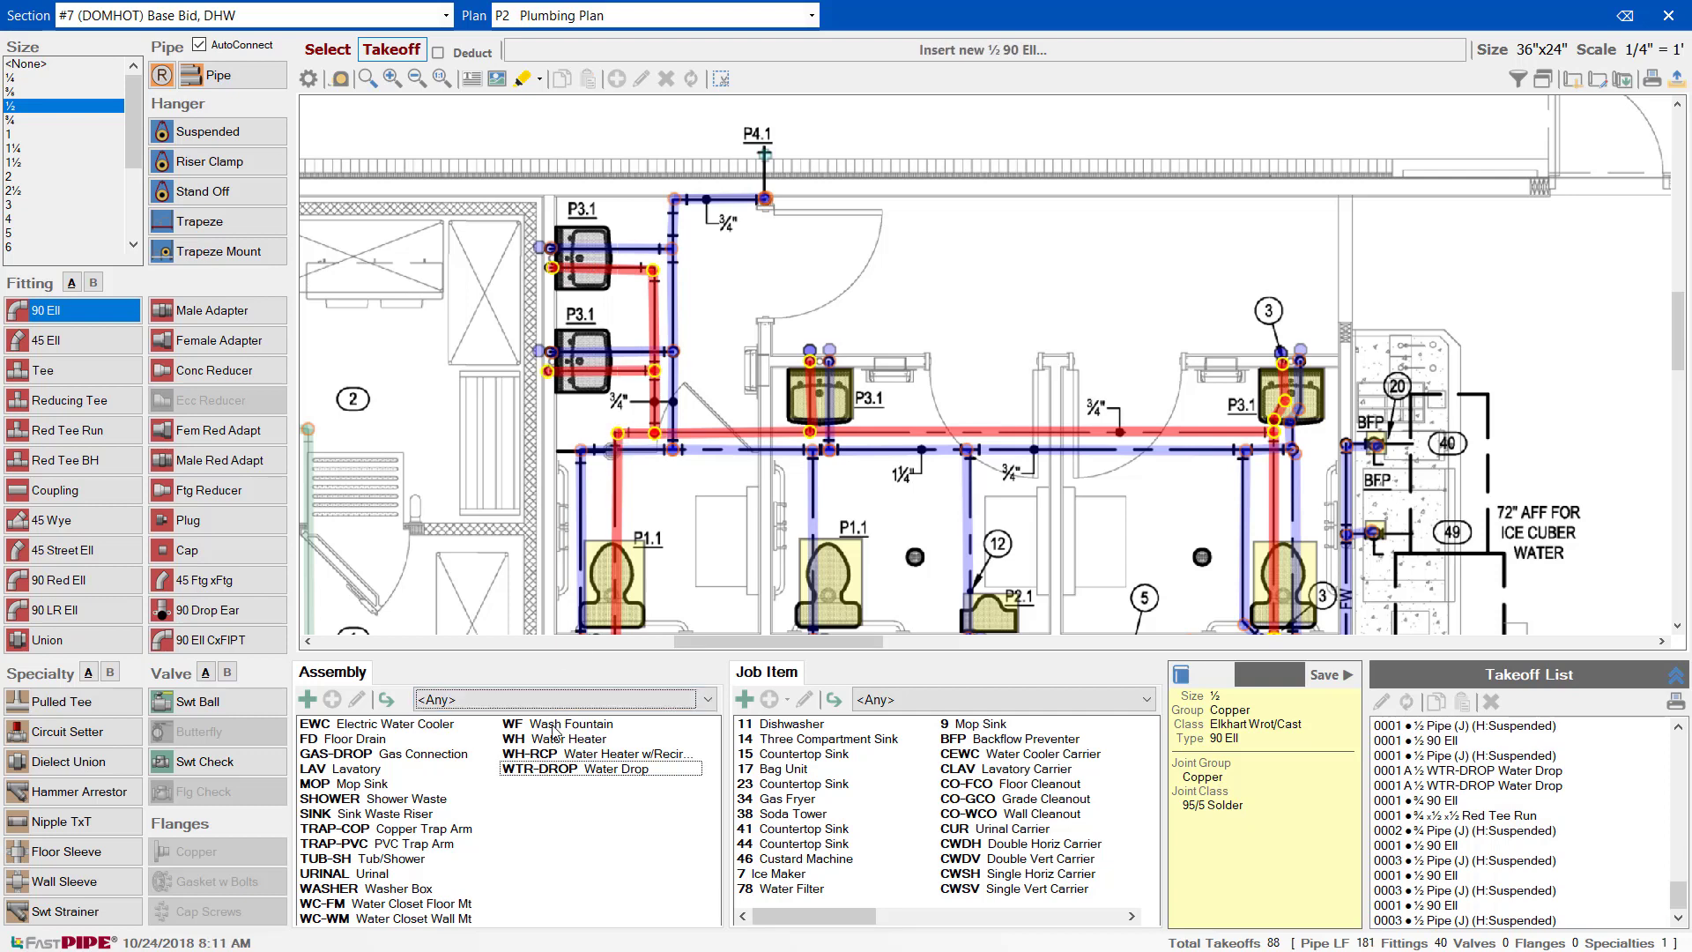
- Place two ½ WTR-DROP water drops at the upper lavatories and review the assembly settings
{"action": "left_click", "coordinate": [547, 772]}
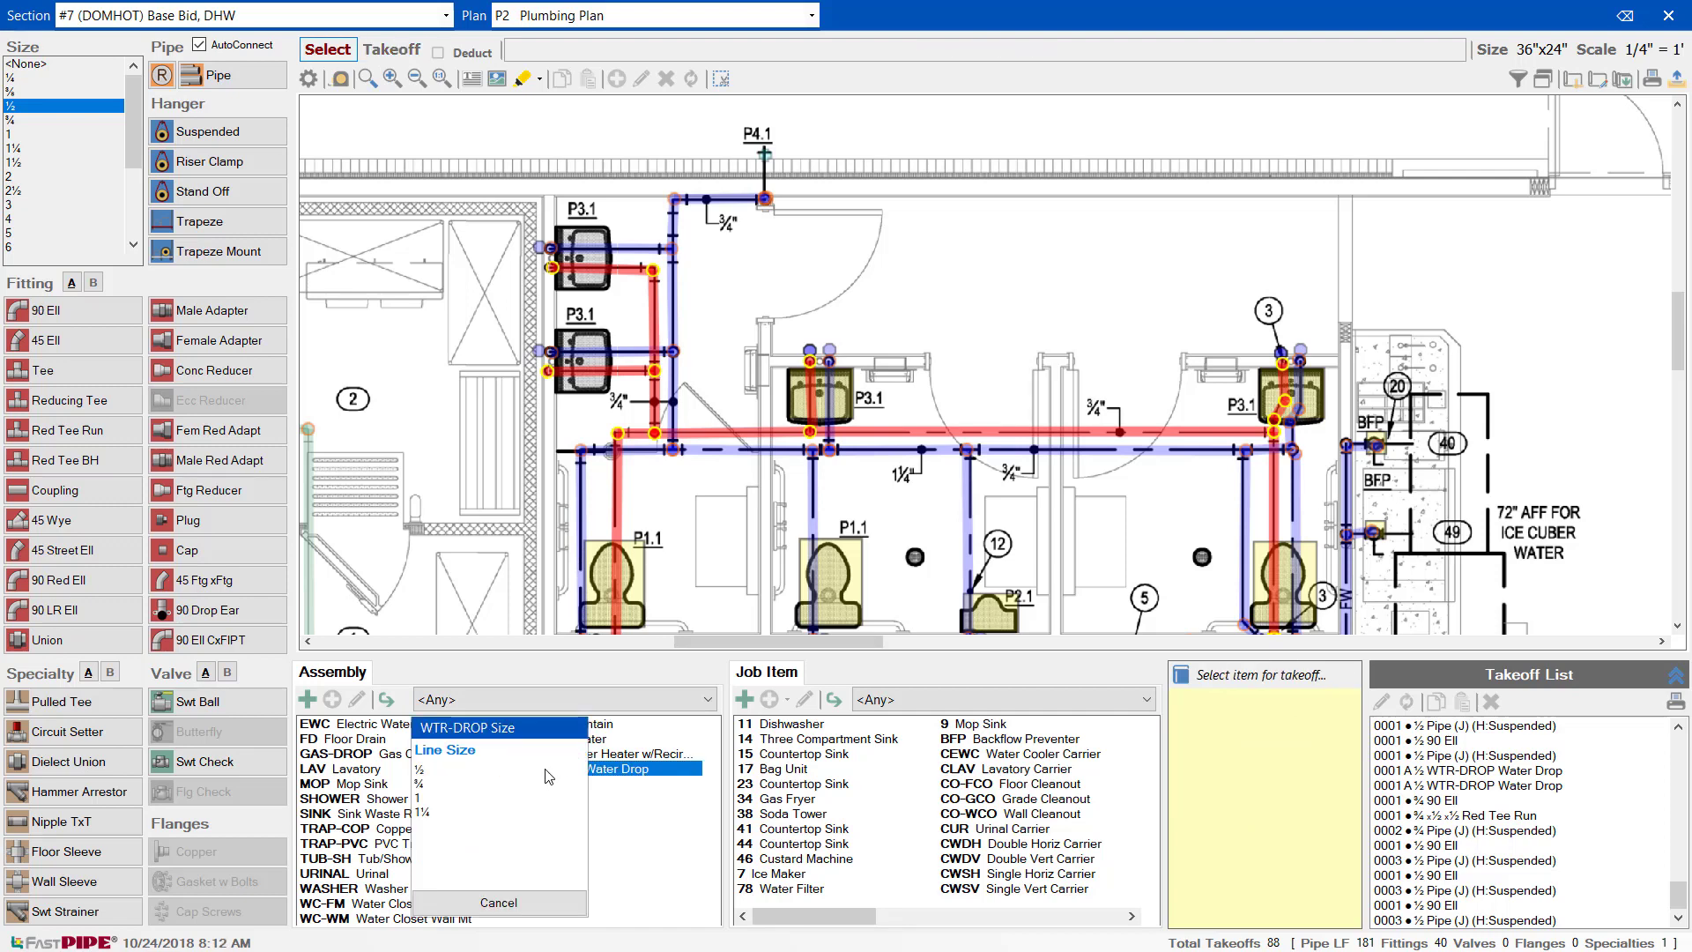
{"action": "left_click", "coordinate": [436, 776]}
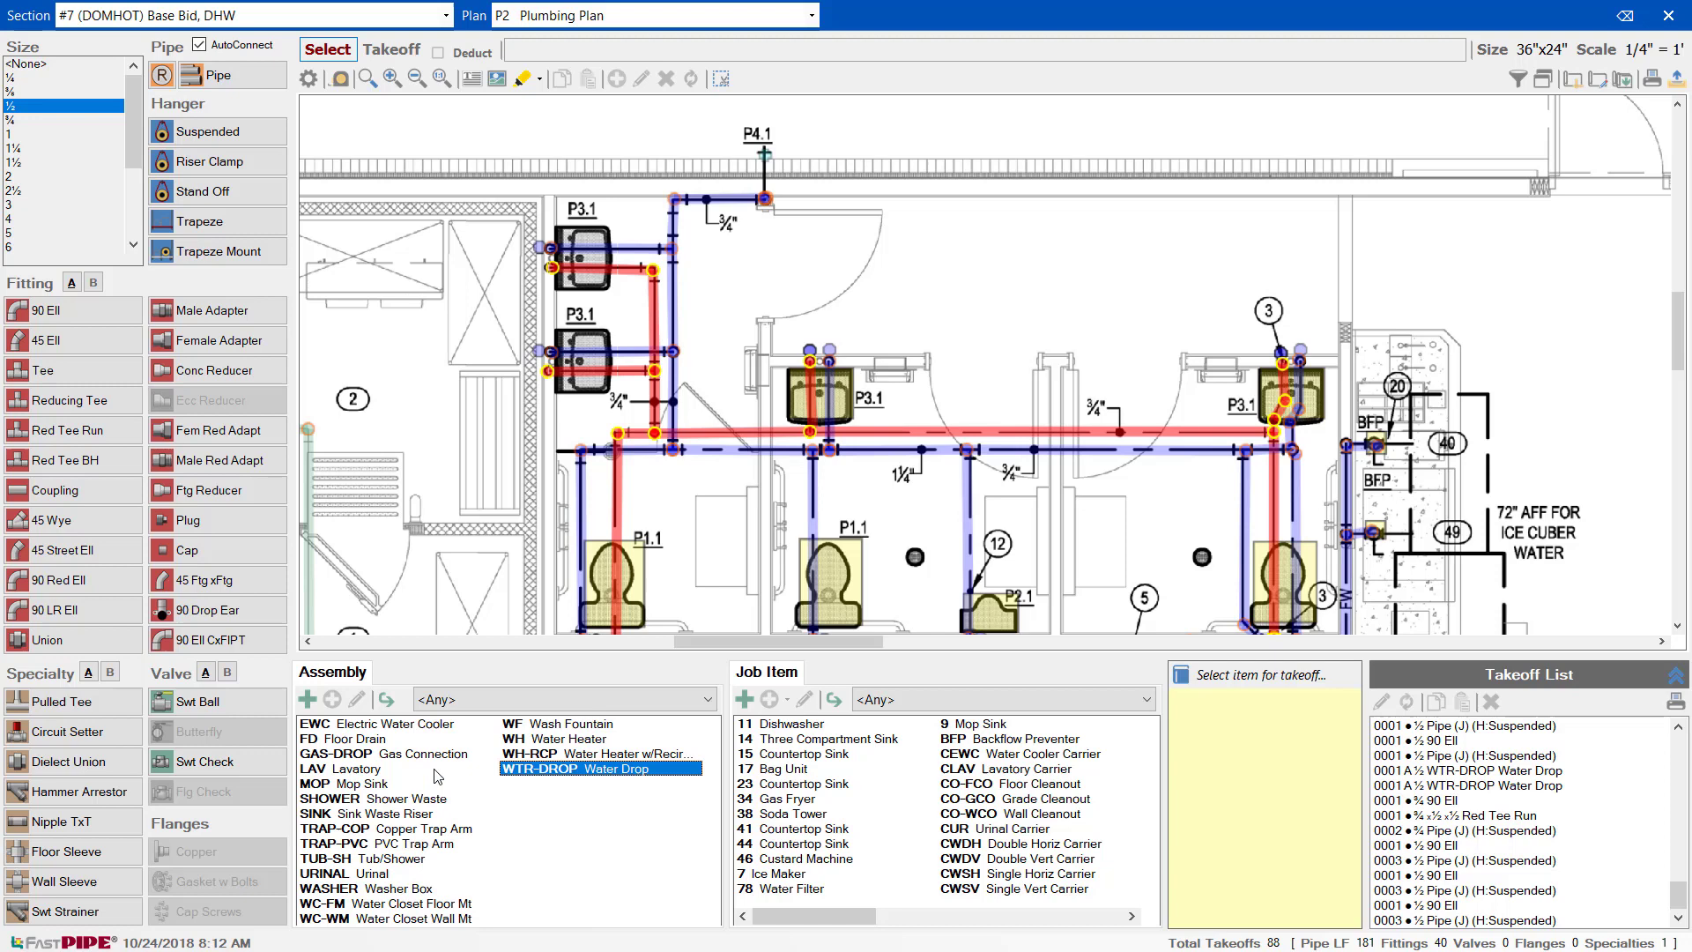
{"action": "left_click", "coordinate": [541, 268]}
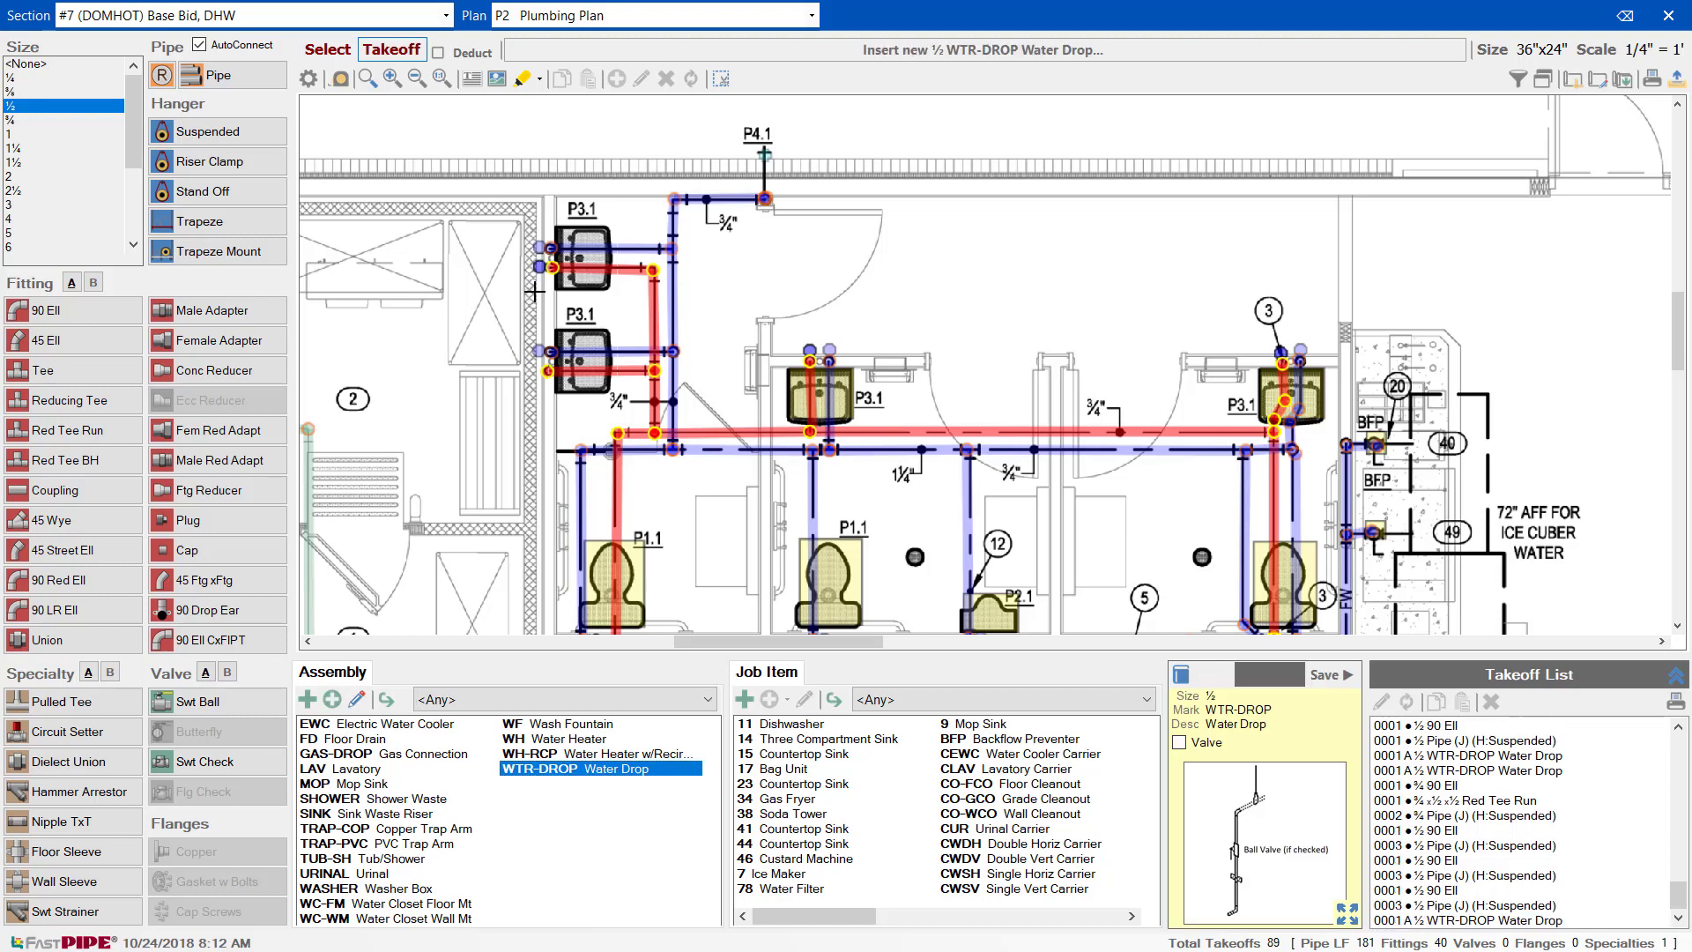
{"action": "left_click", "coordinate": [533, 373]}
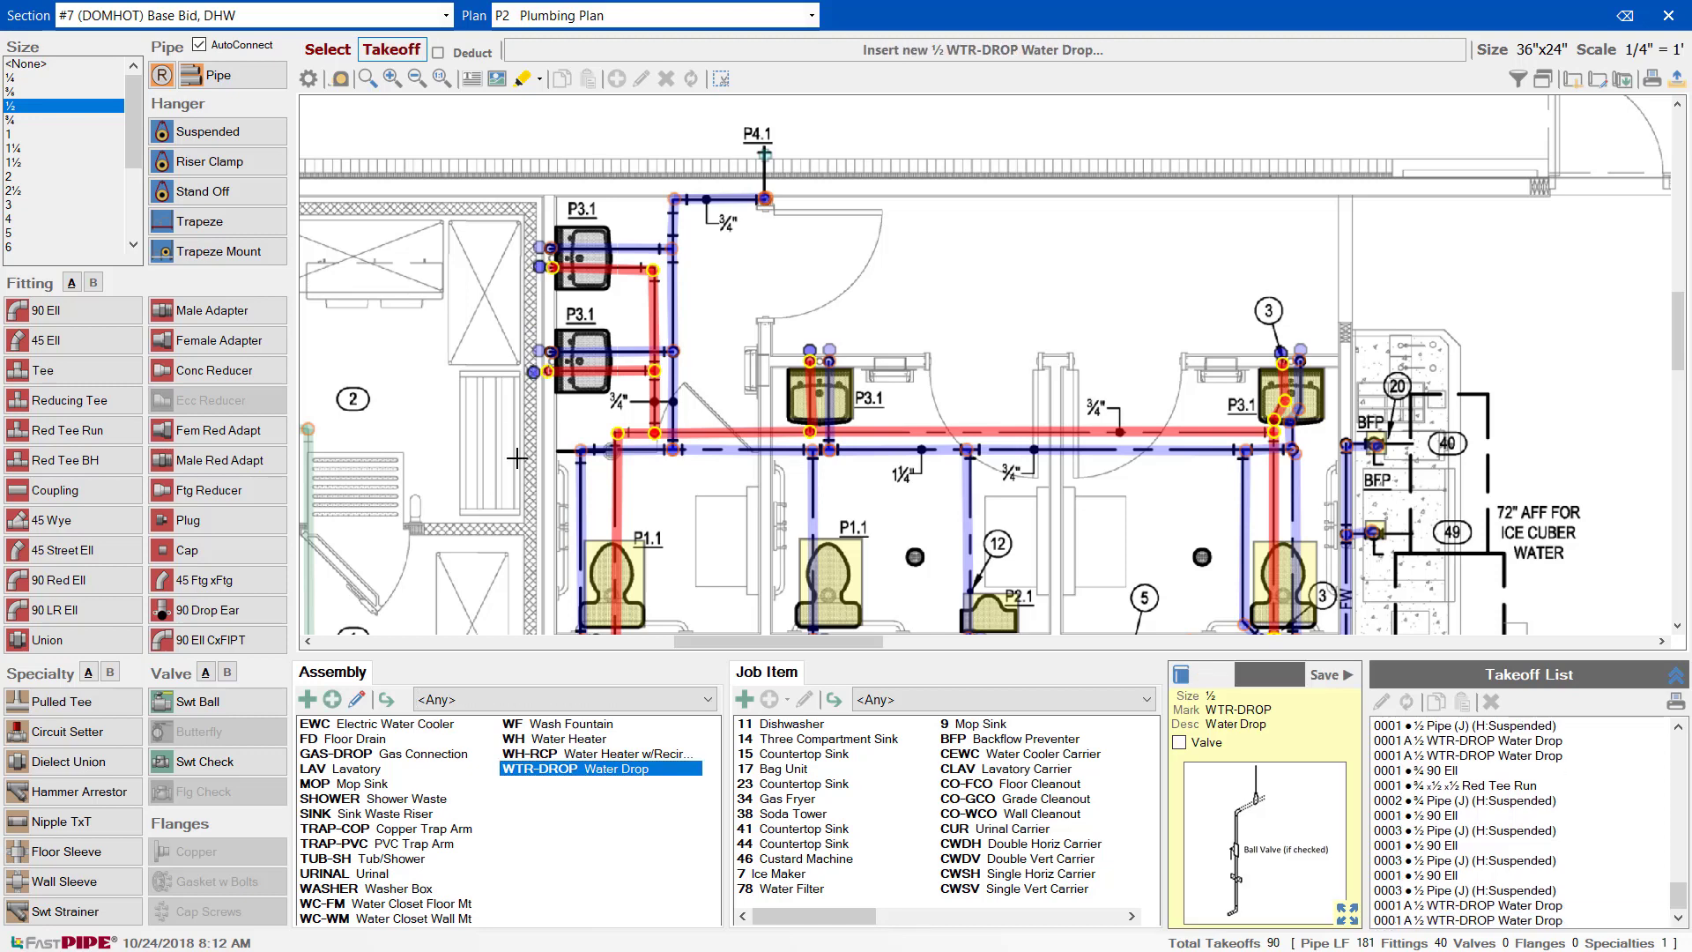
{"action": "left_click", "coordinate": [358, 699]}
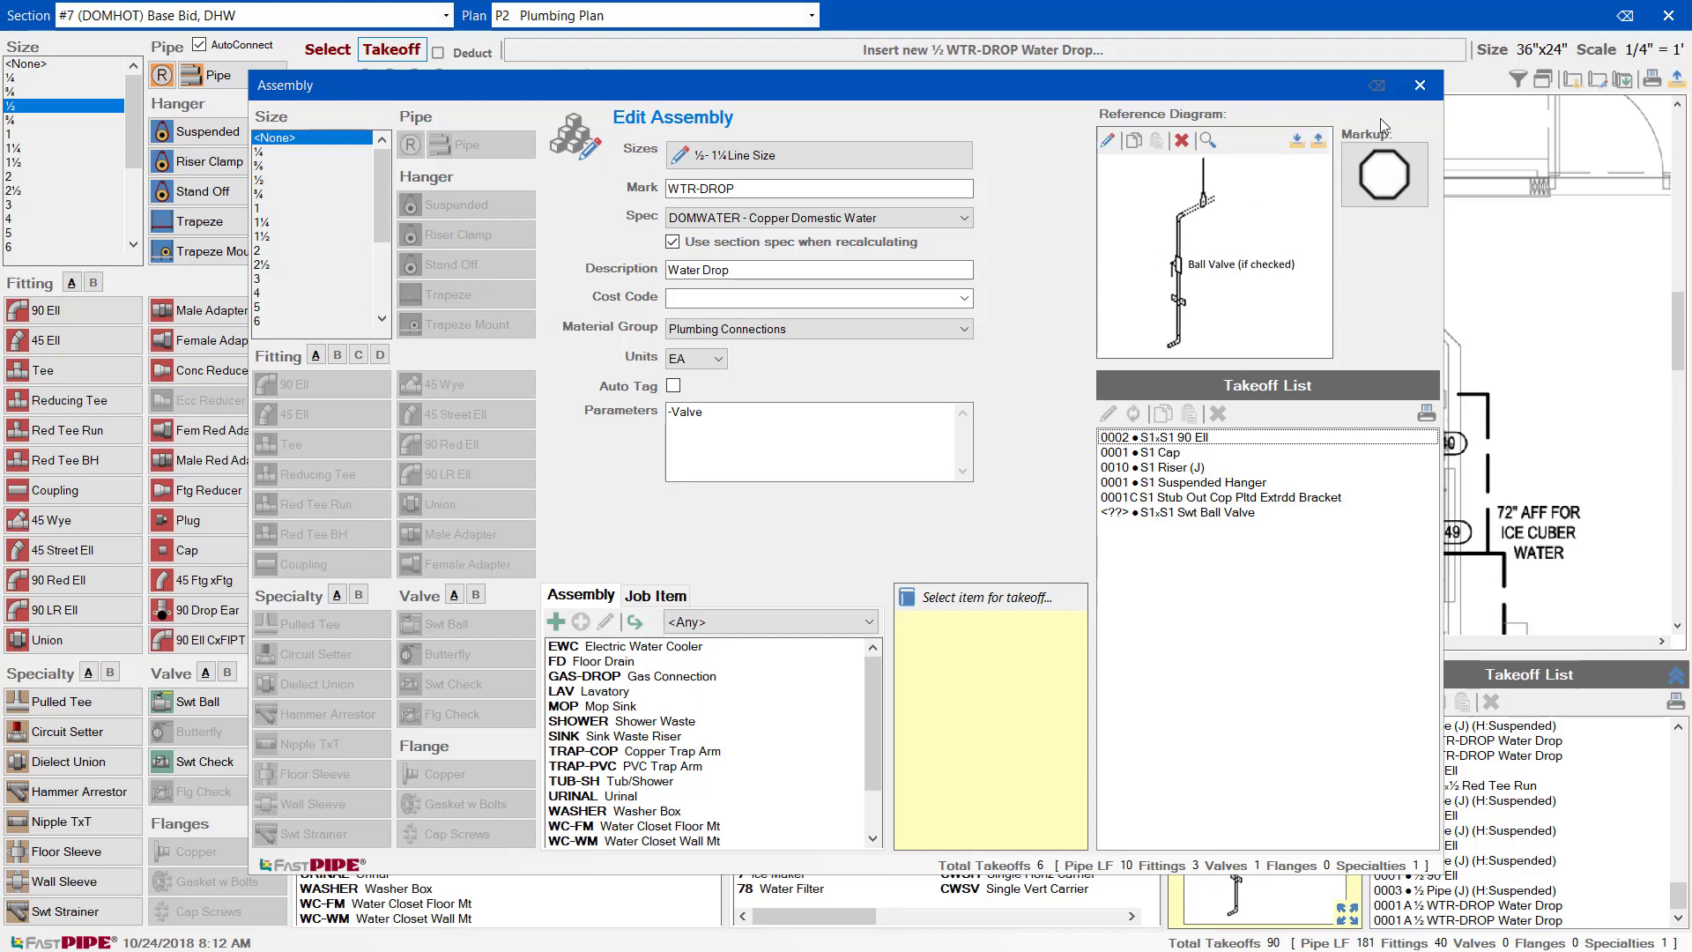
{"action": "left_click", "coordinate": [1421, 88]}
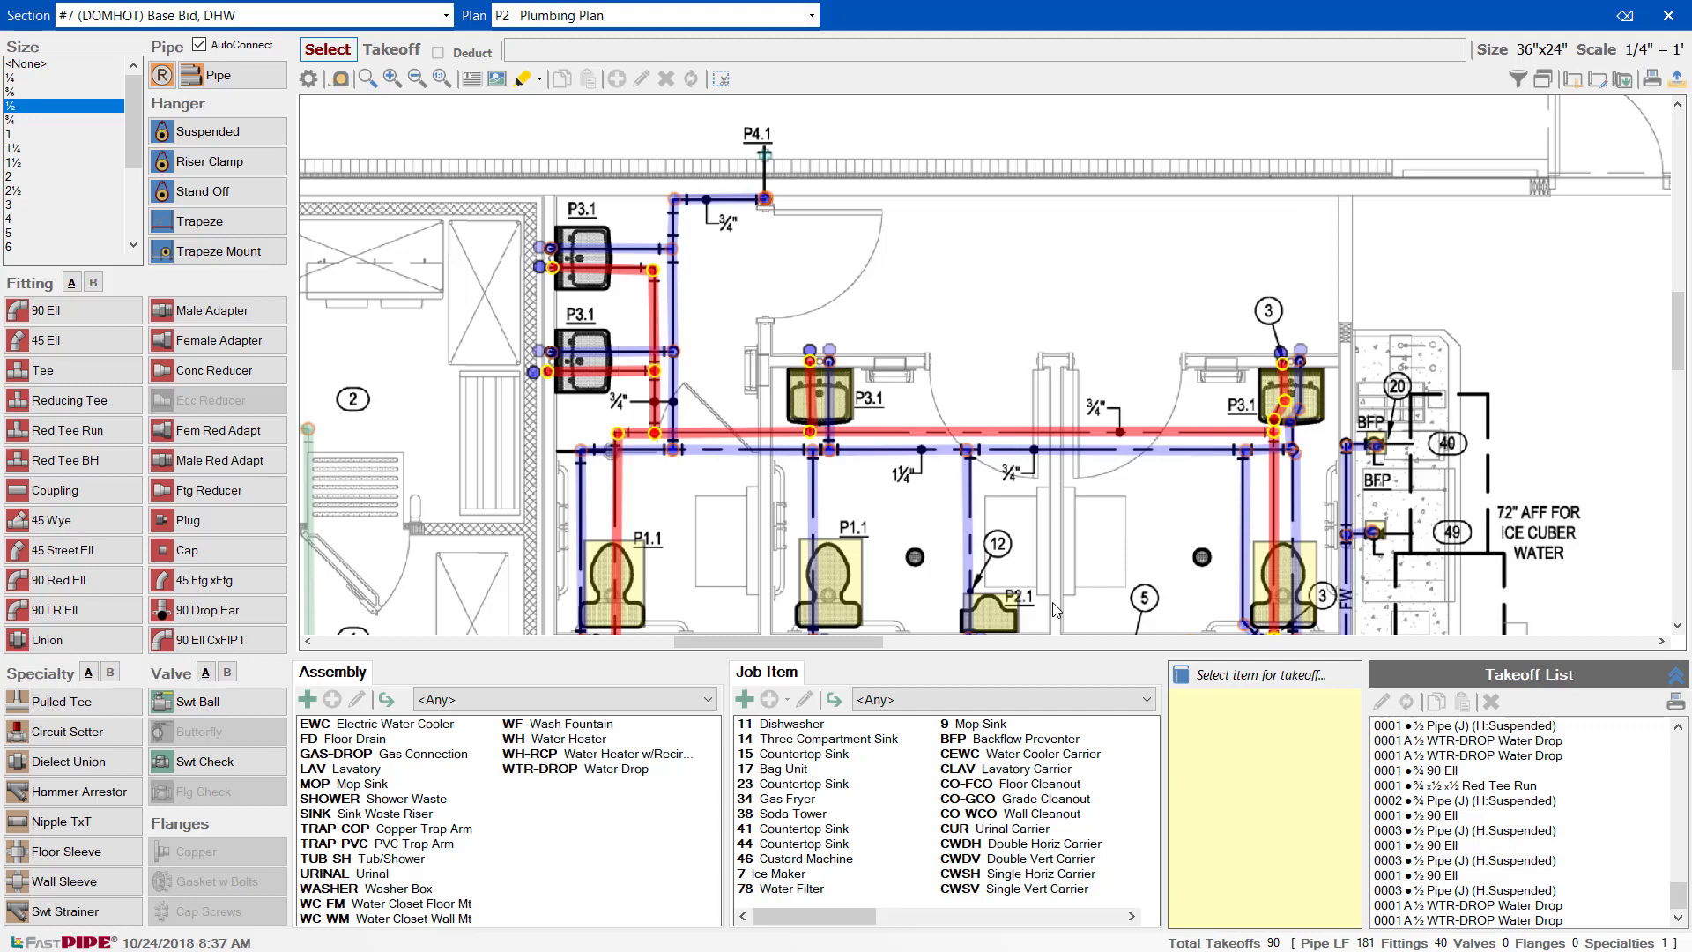
- Place the P3-1 Wall Hung Lavatory item from Plumbing Fixtures on the upper and lower P3.1 fixtures
{"action": "left_click", "coordinate": [998, 704]}
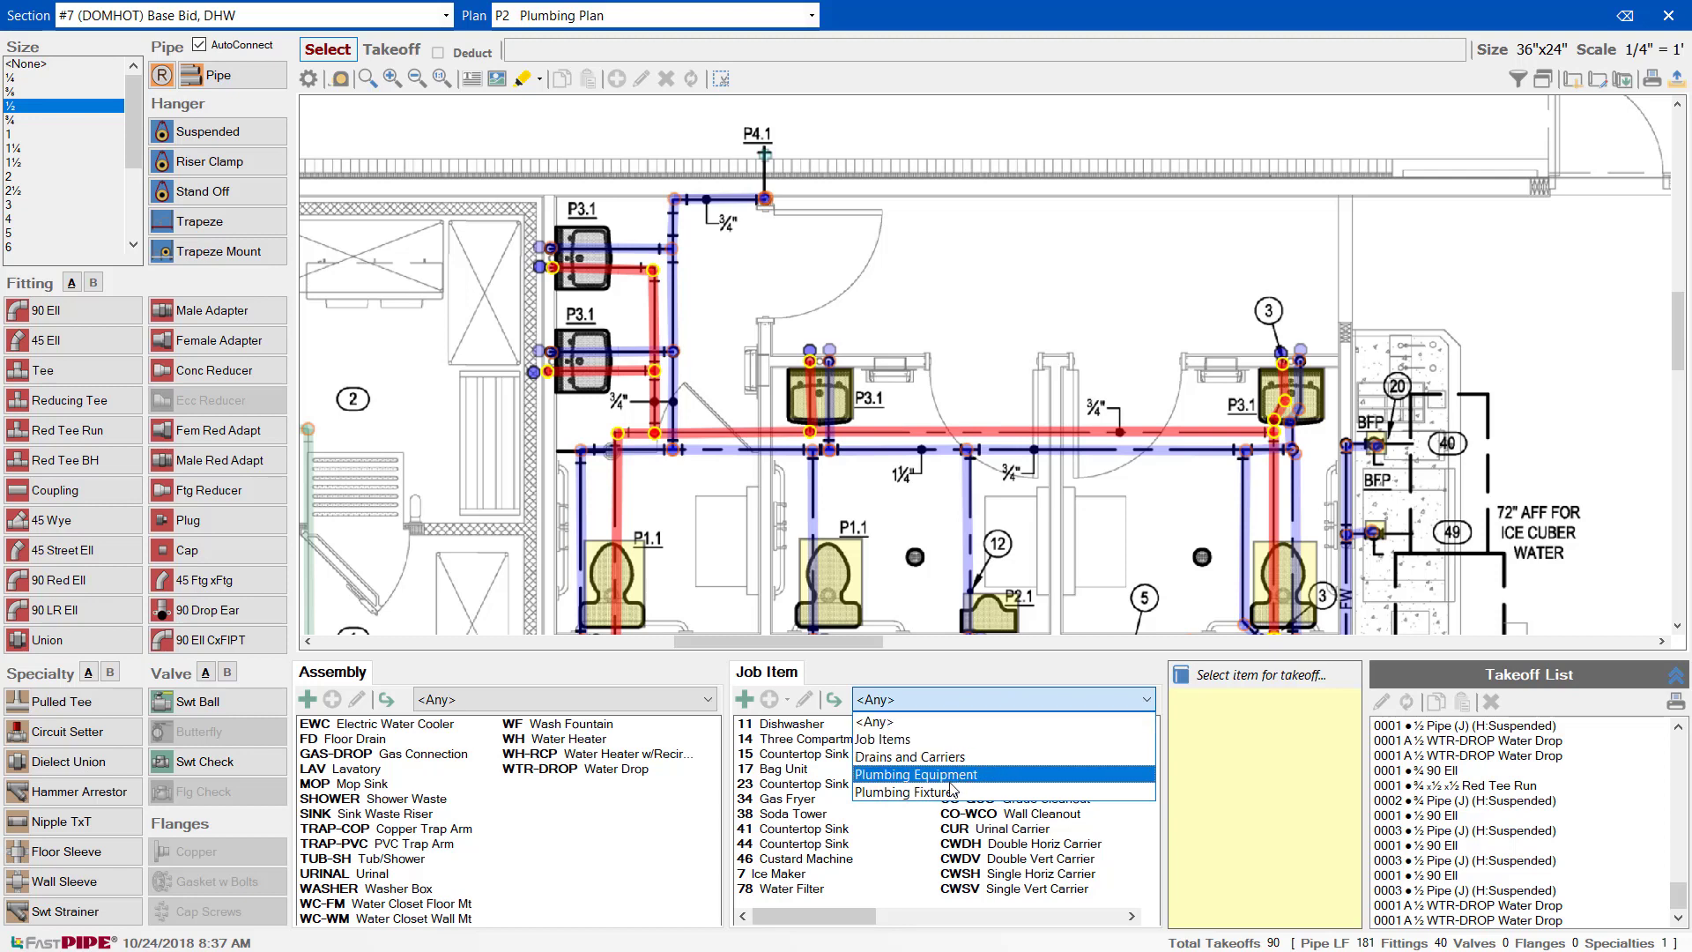
{"action": "left_click", "coordinate": [942, 792]}
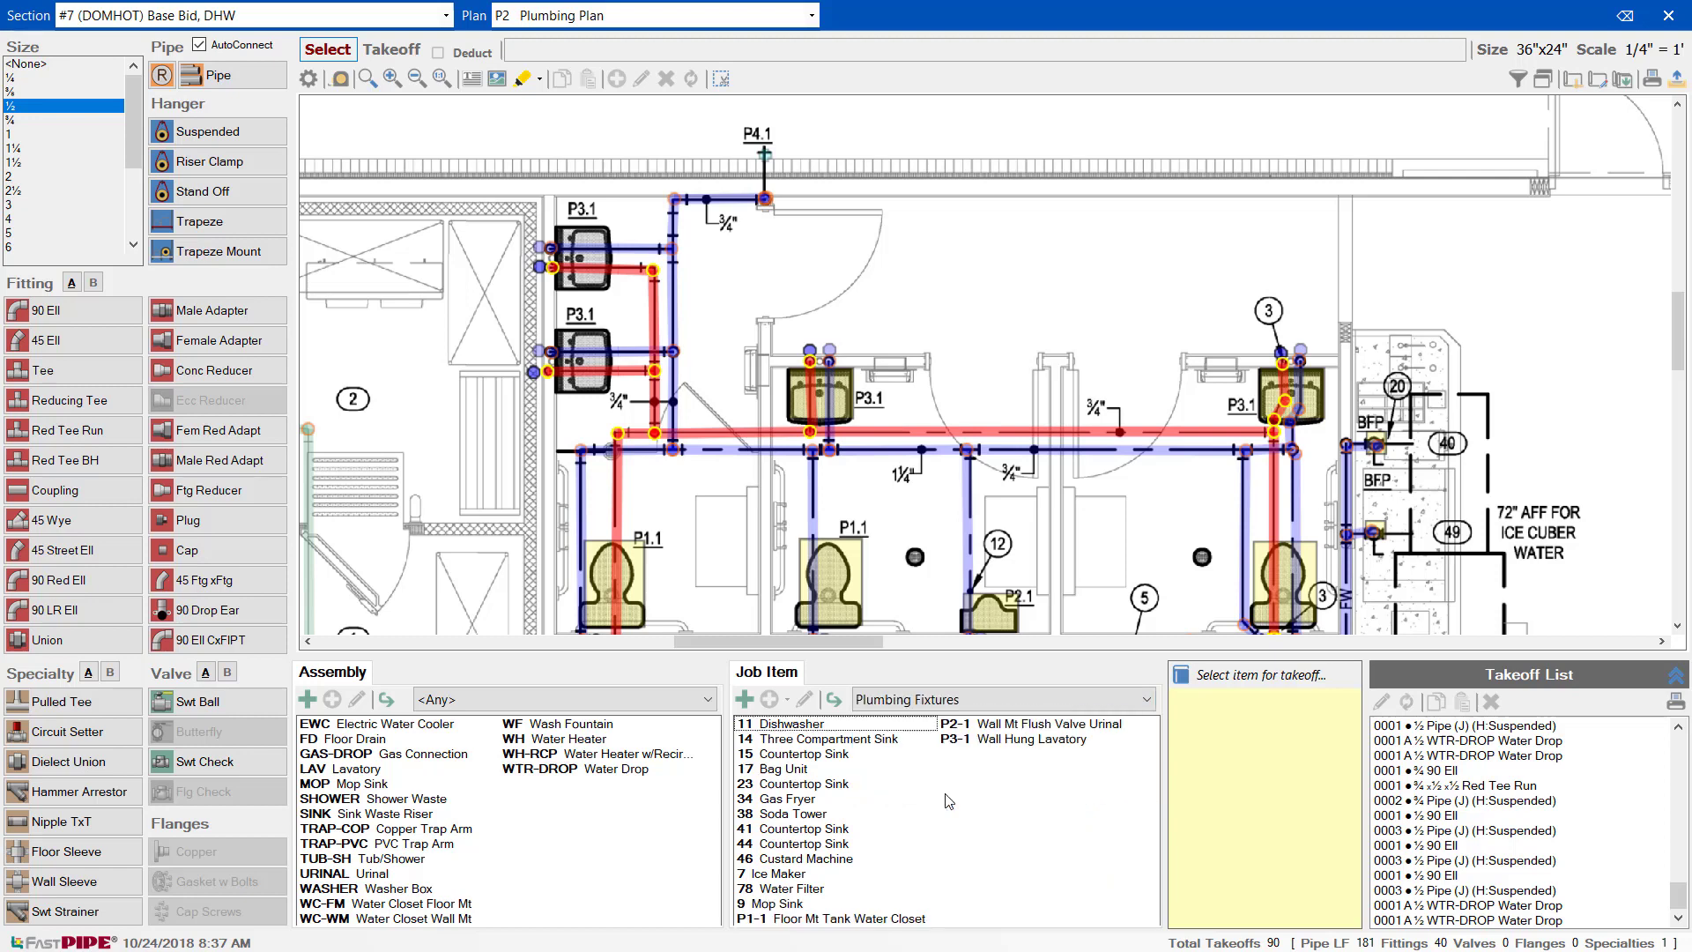
{"action": "left_click", "coordinate": [1034, 742]}
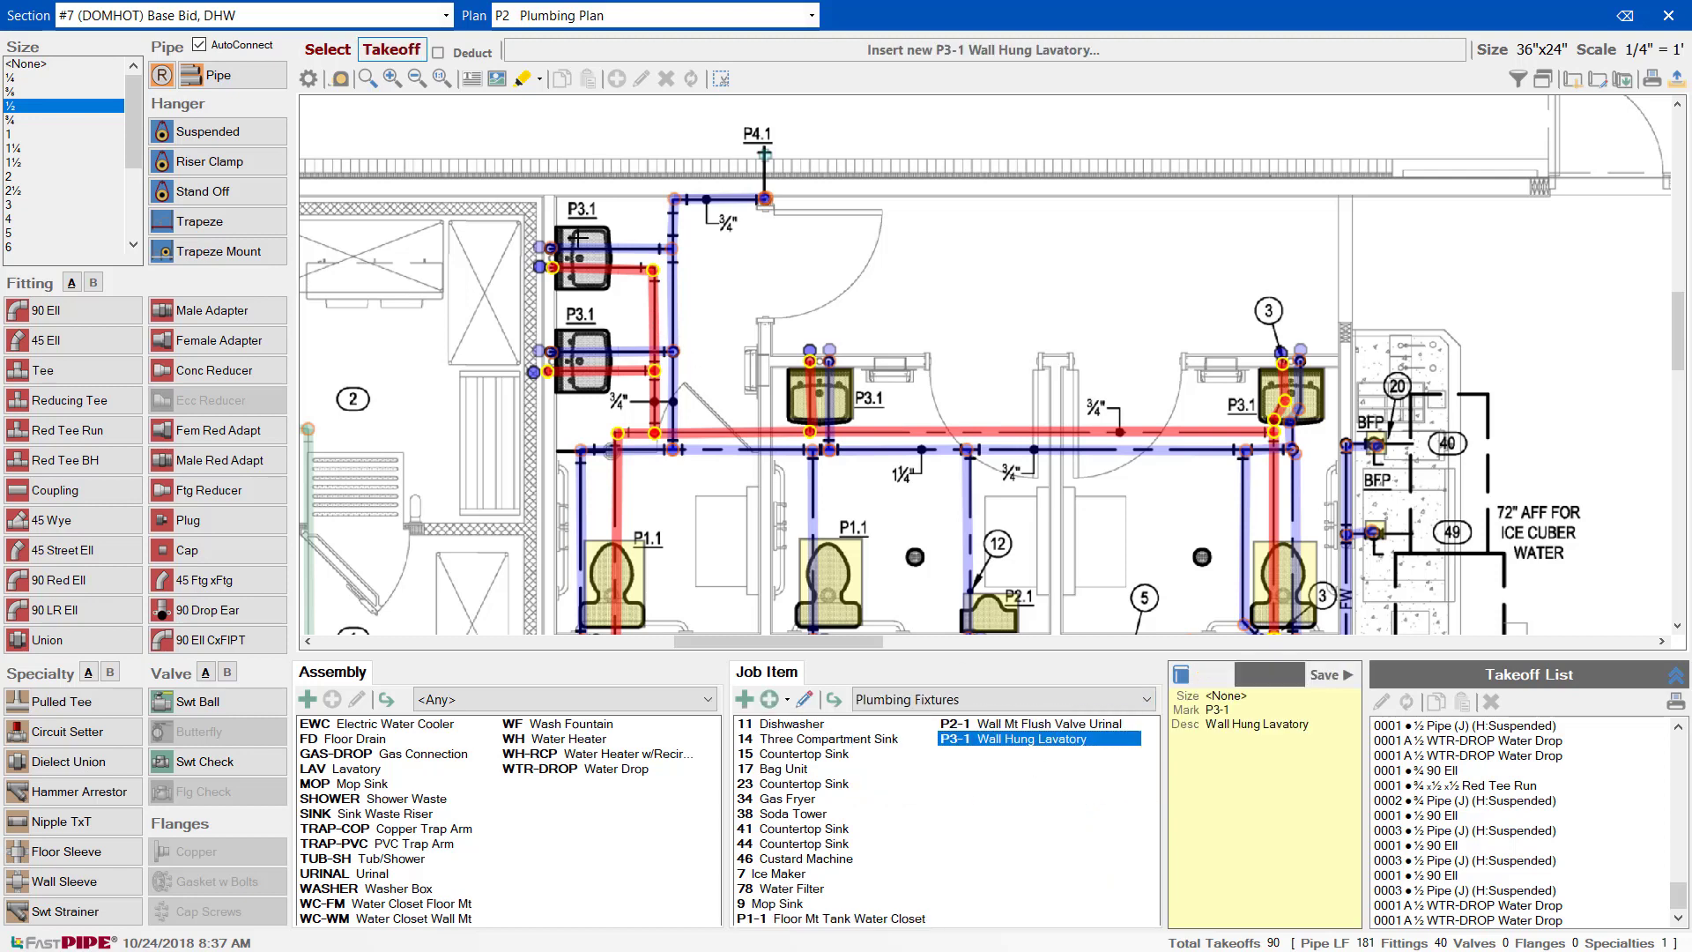
{"action": "left_click", "coordinate": [560, 230]}
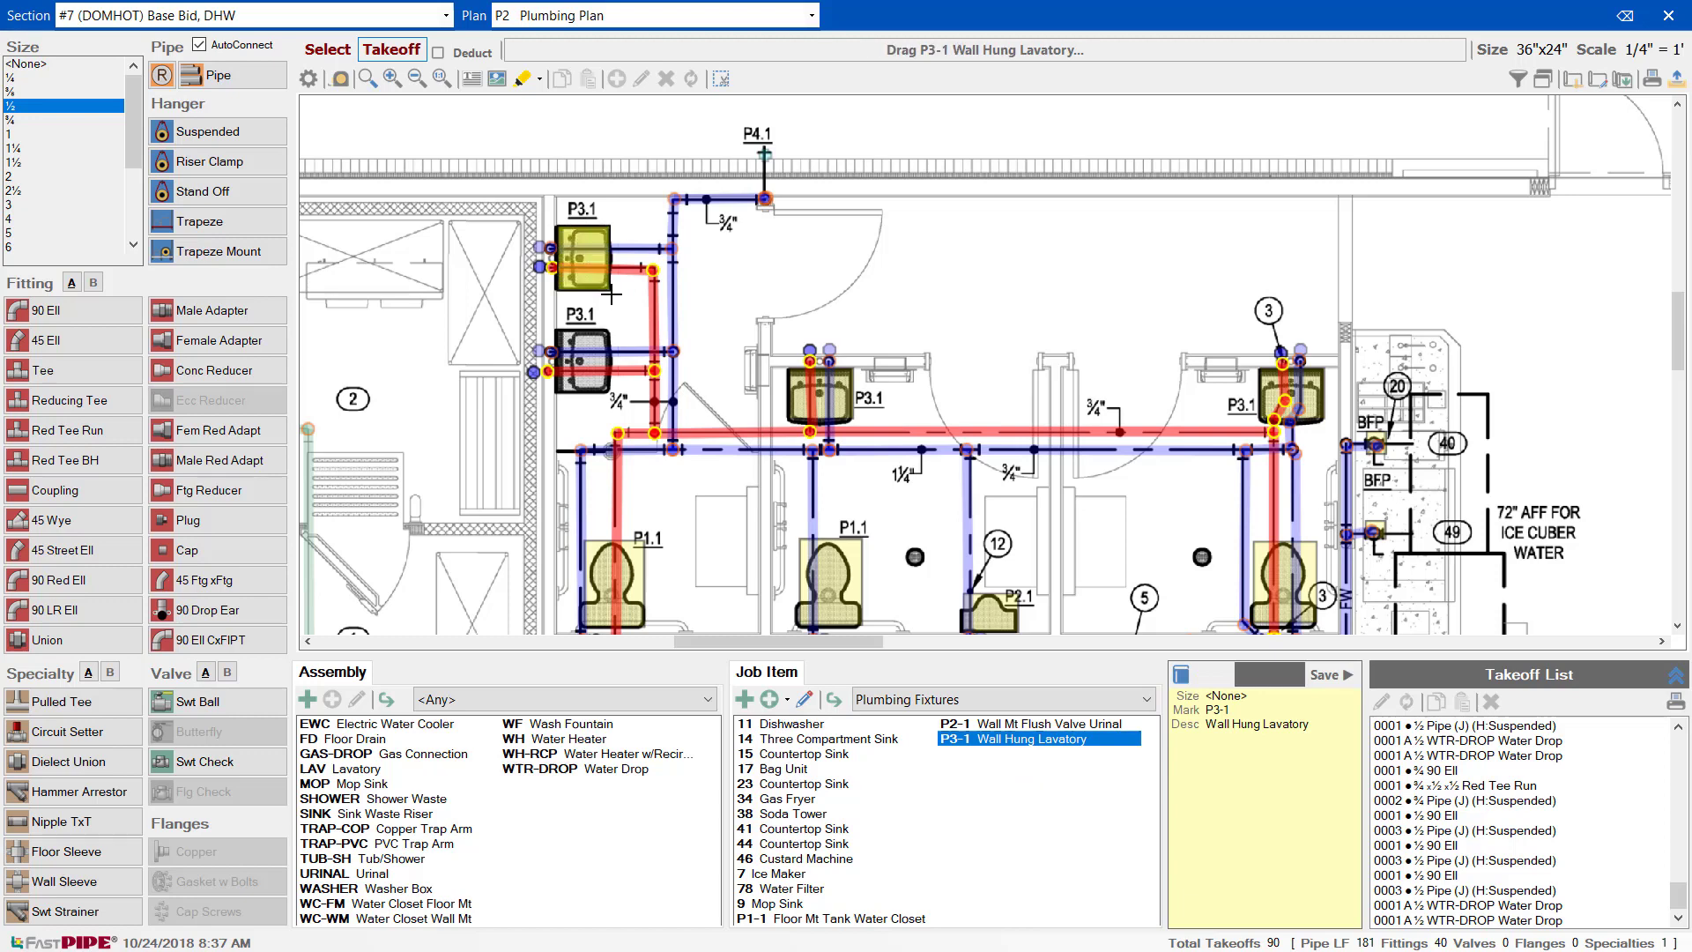
{"action": "mouse_move", "coordinate": [560, 231]}
{"action": "left_mouse_down"}
{"action": "mouse_move", "coordinate": [612, 294]}
{"action": "mouse_move", "coordinate": [613, 391]}
{"action": "left_mouse_up"}
{"action": "left_click", "coordinate": [555, 325]}
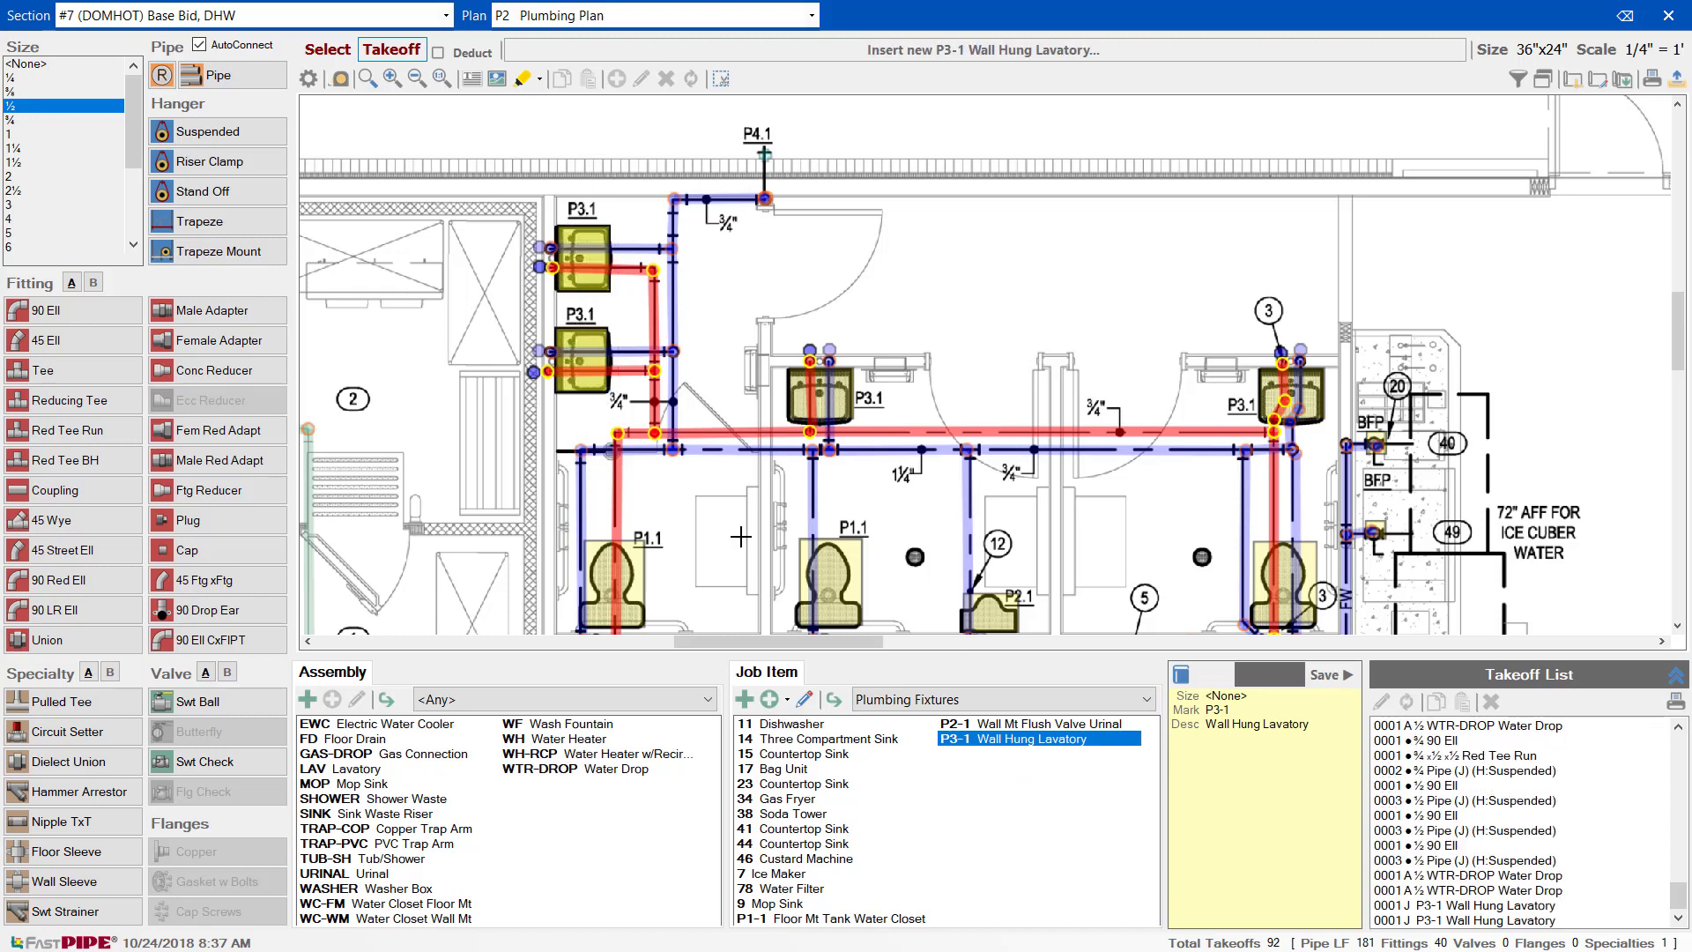
- Review the P3-1 lavatory job item details, then close the DHW takeoff drawing
{"action": "left_click", "coordinate": [808, 705]}
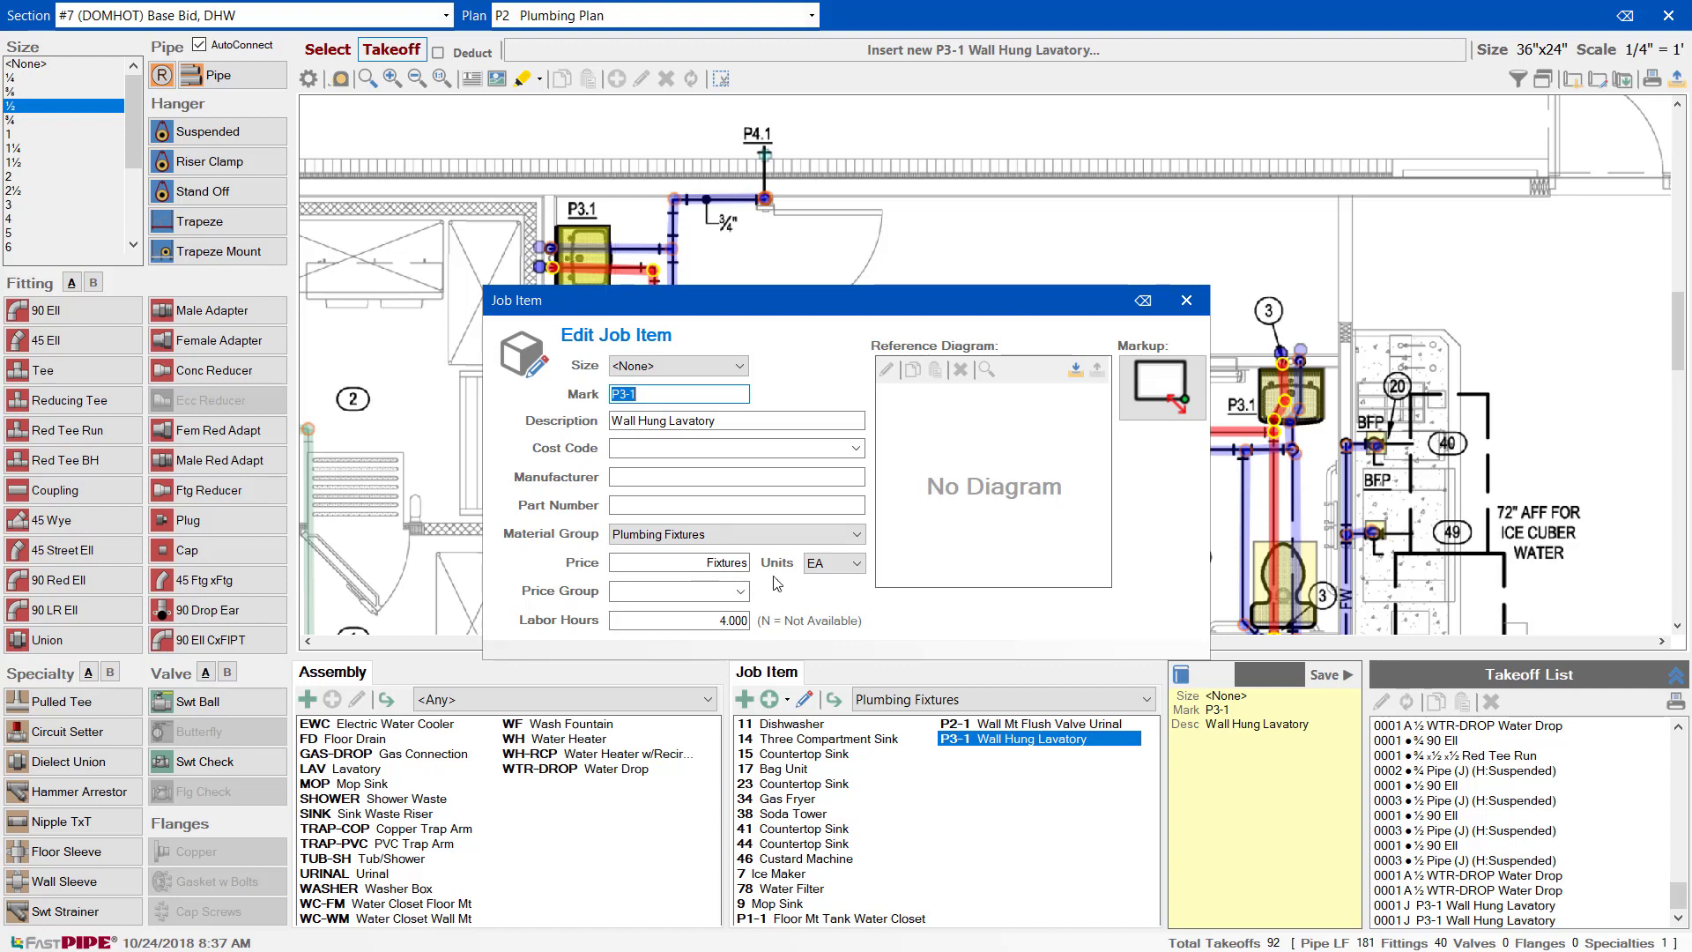
{"action": "left_click", "coordinate": [1188, 302]}
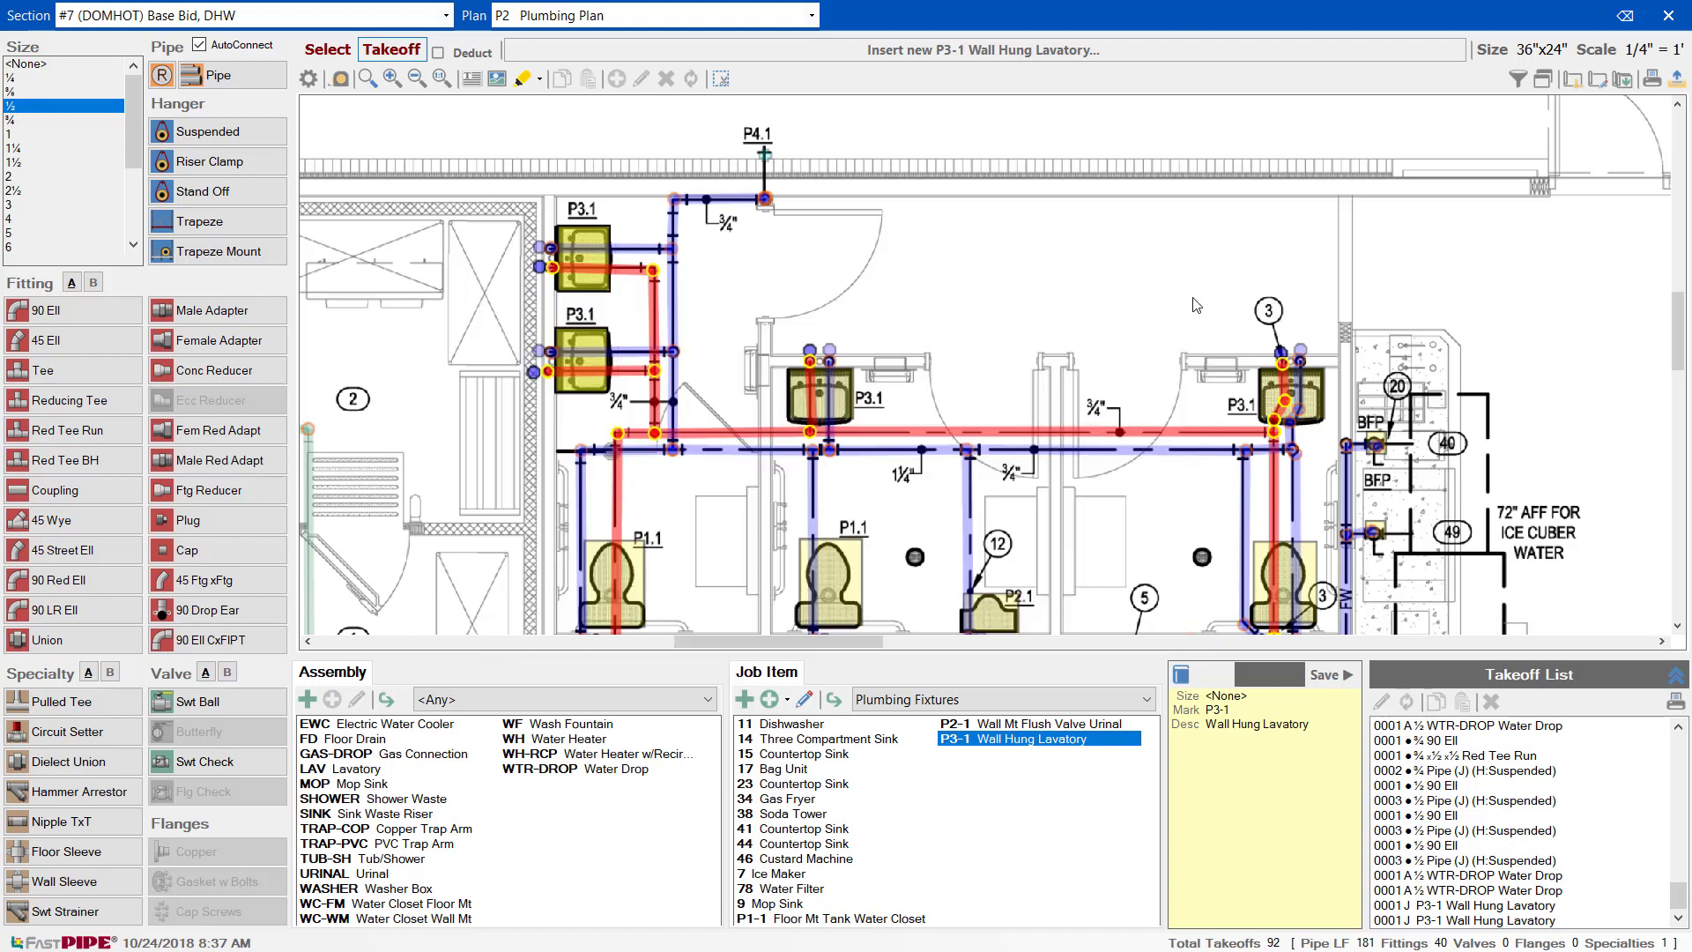
{"action": "left_click", "coordinate": [1664, 18]}
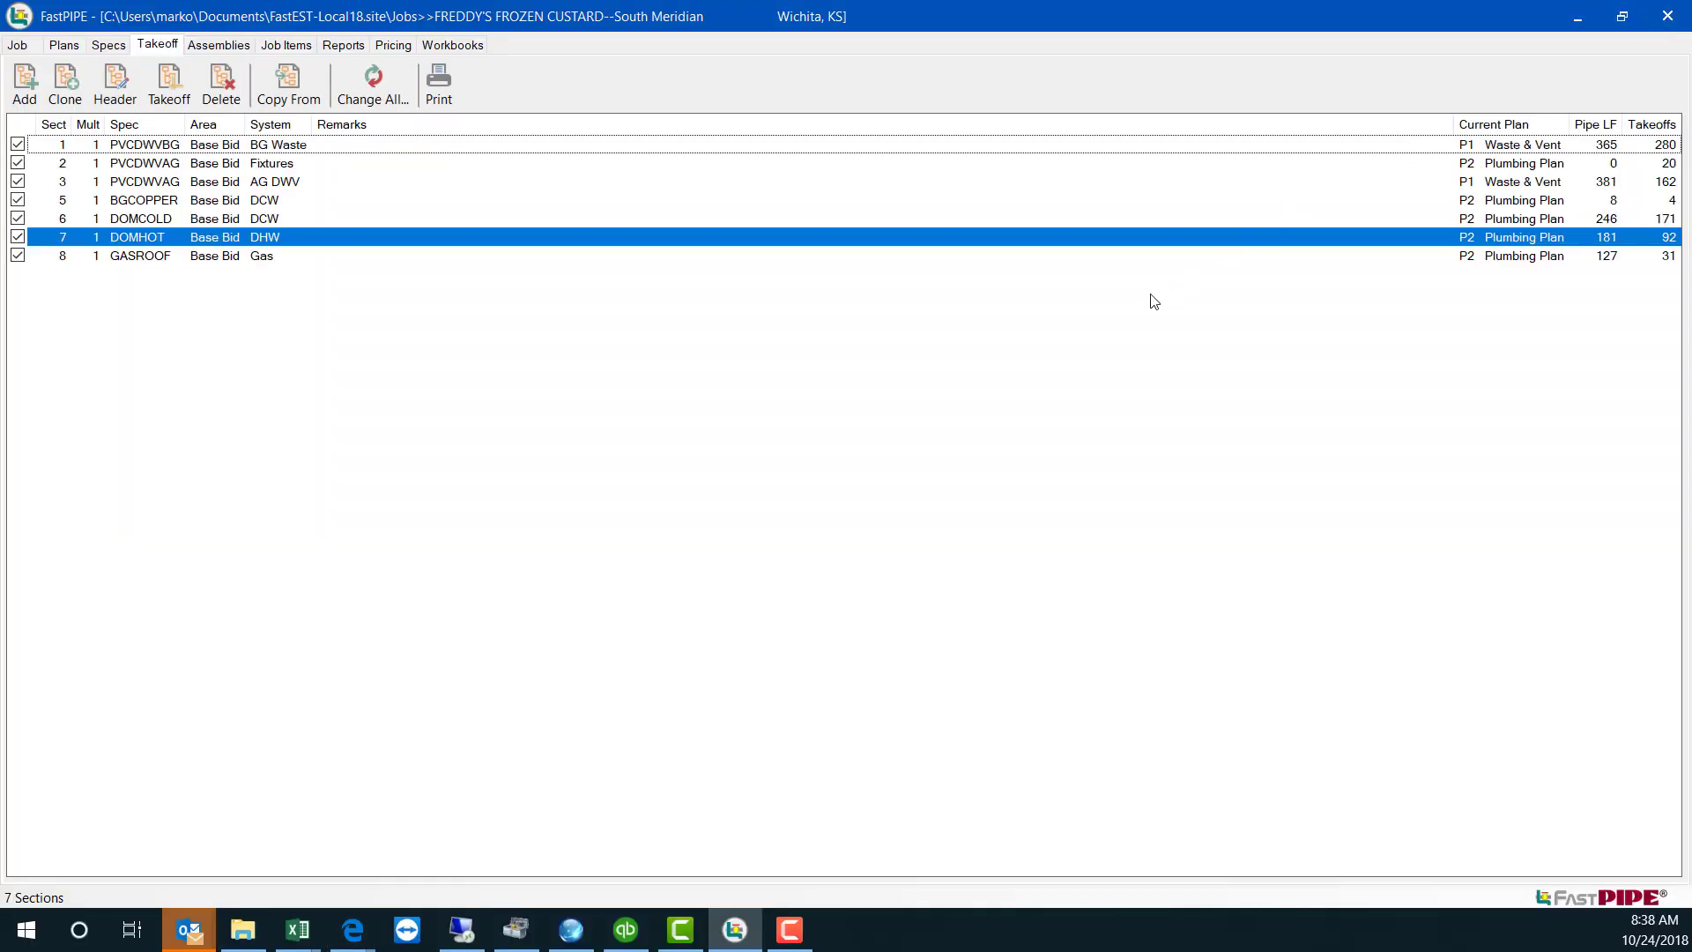
- Show the job summary as Linear Feet/Hour, then display the Material report with list and net totals
{"action": "left_click", "coordinate": [342, 45]}
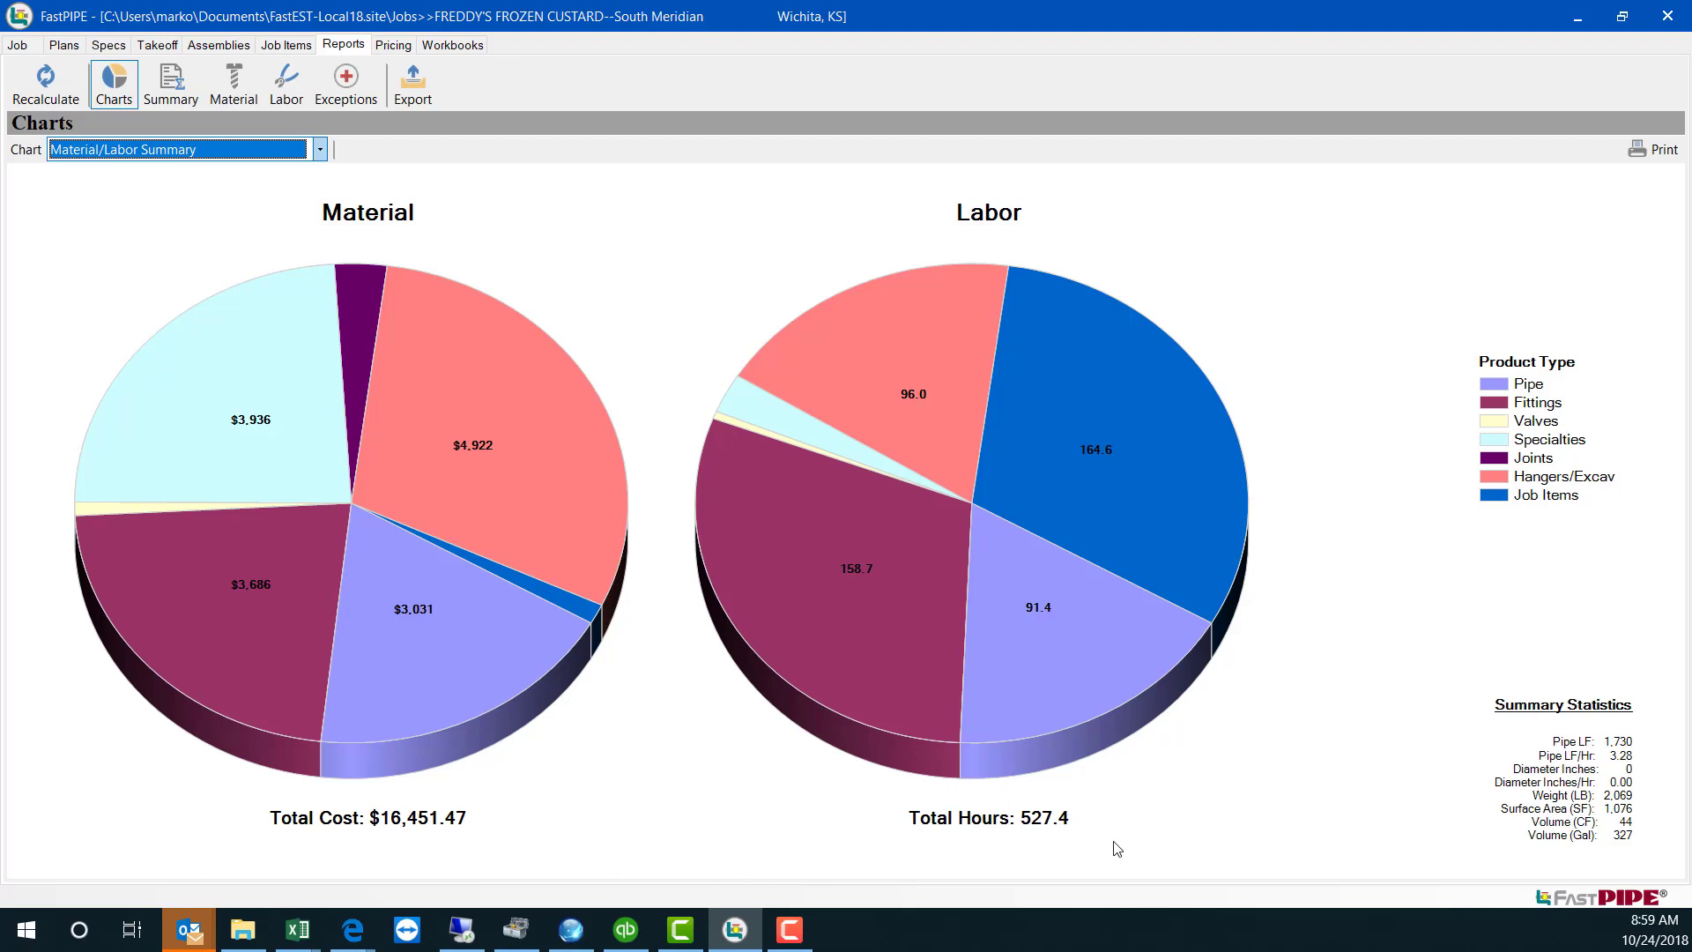
{"action": "left_click", "coordinate": [173, 89]}
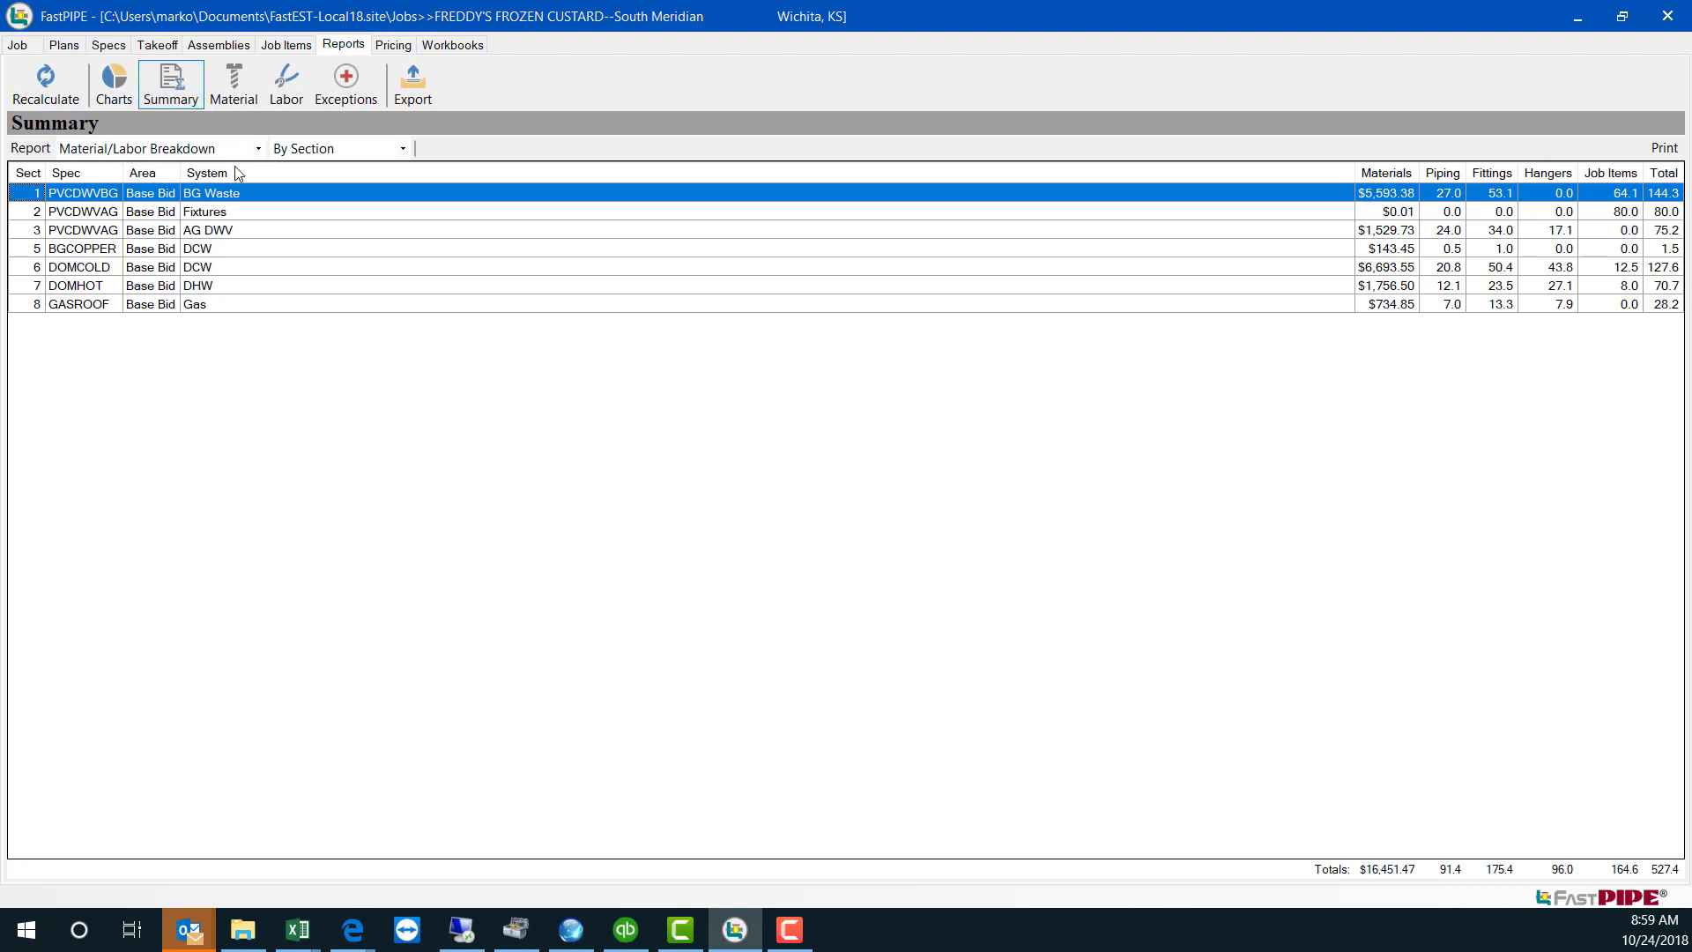
{"action": "left_click", "coordinate": [230, 151]}
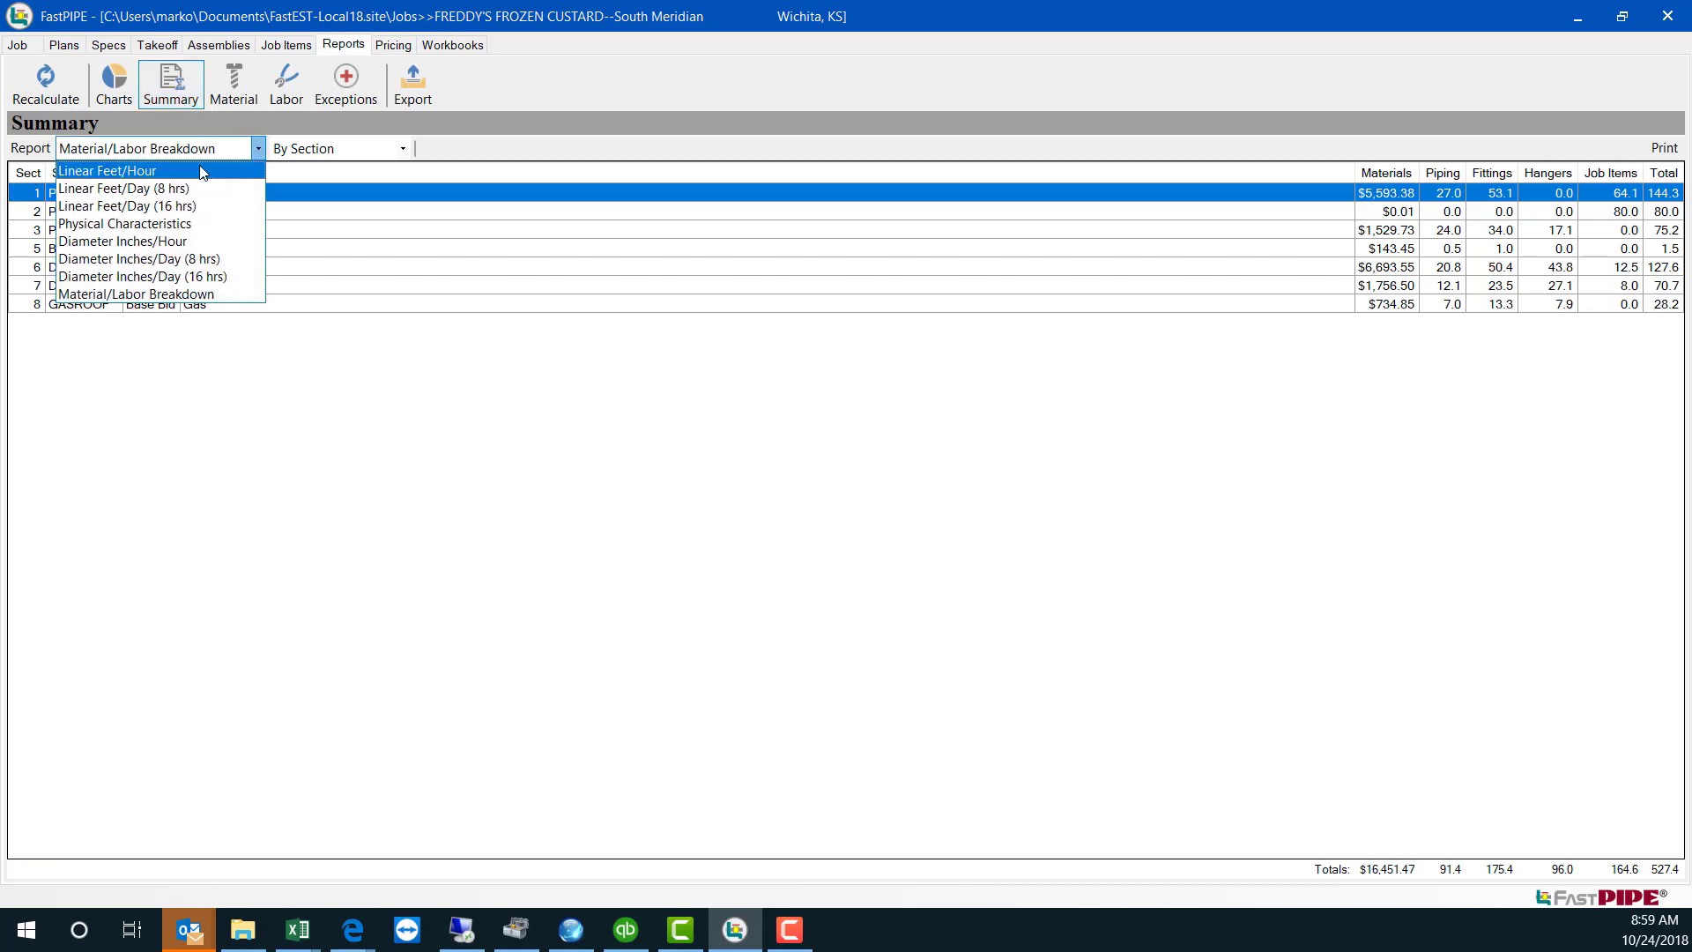
{"action": "left_click", "coordinate": [201, 172]}
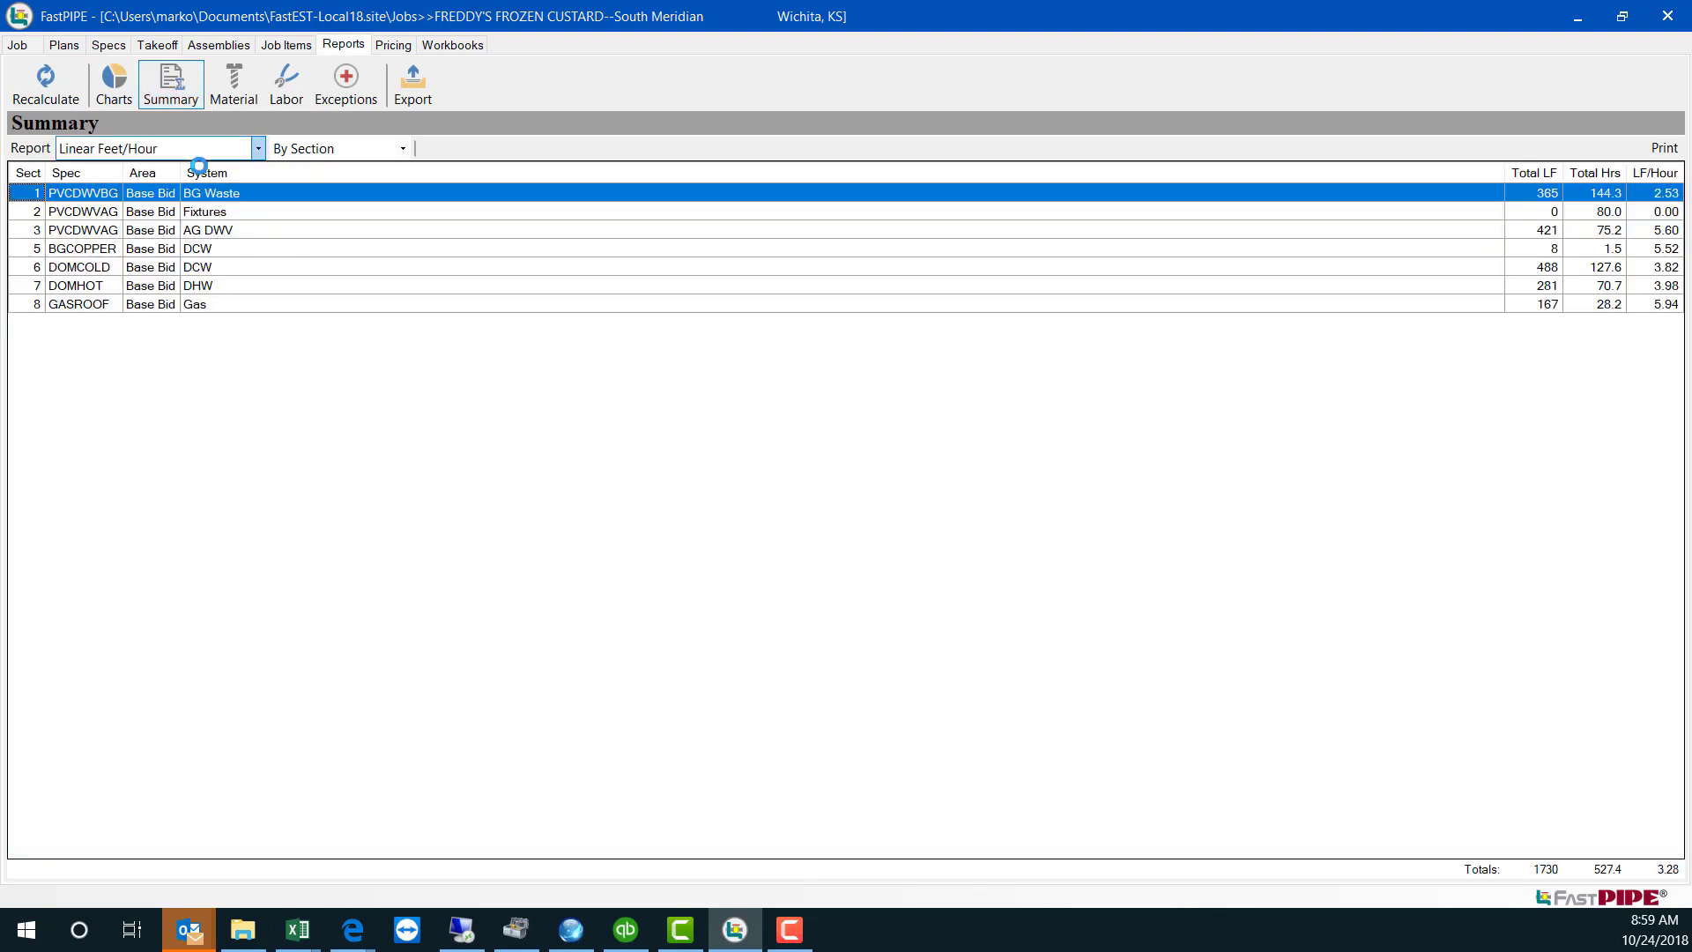
{"action": "left_click", "coordinate": [239, 86]}
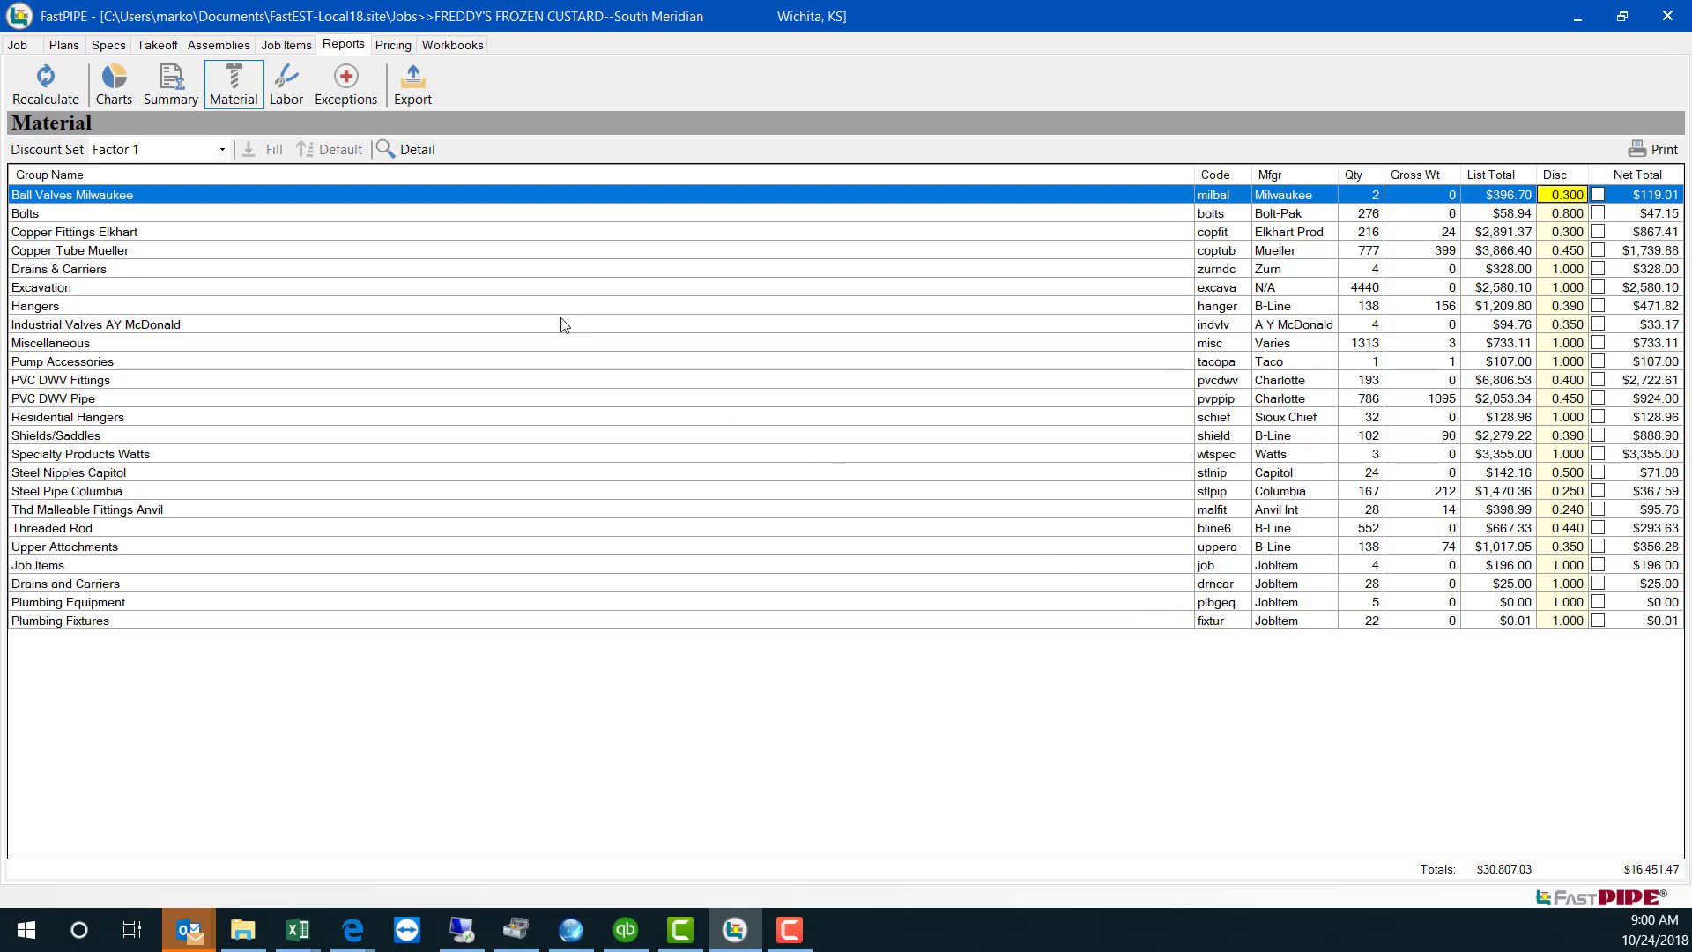
- Bring up the Labor report and review section 1's labor detail breakdown
{"action": "left_click", "coordinate": [289, 103]}
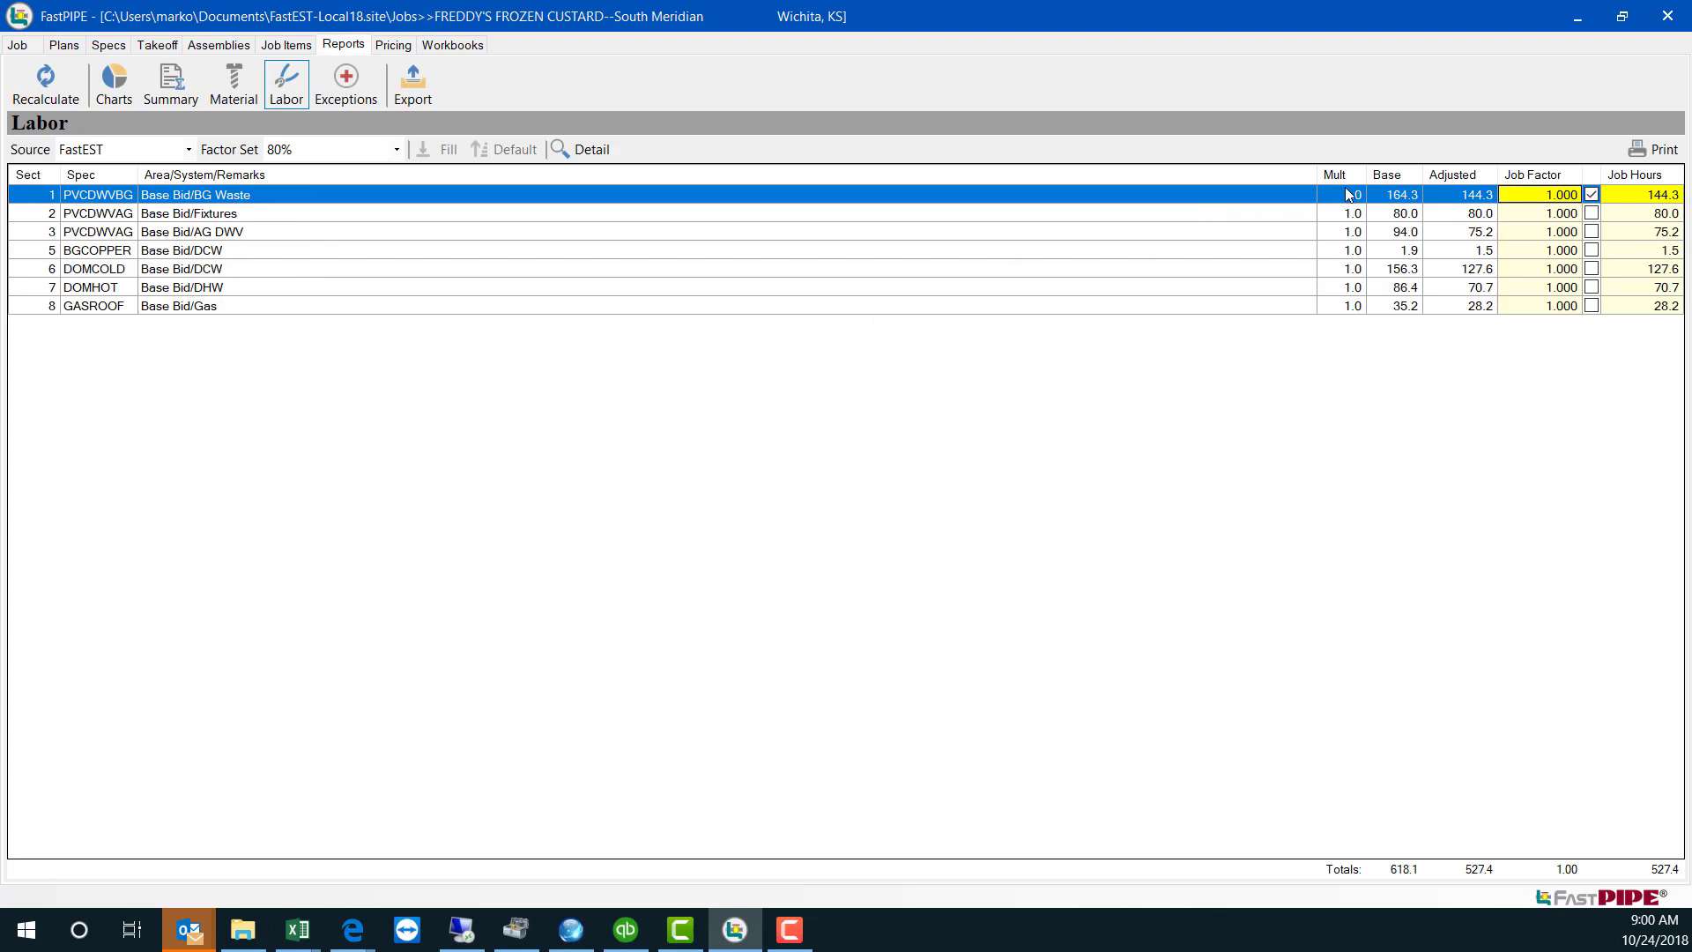
{"action": "double_click", "coordinate": [1115, 202]}
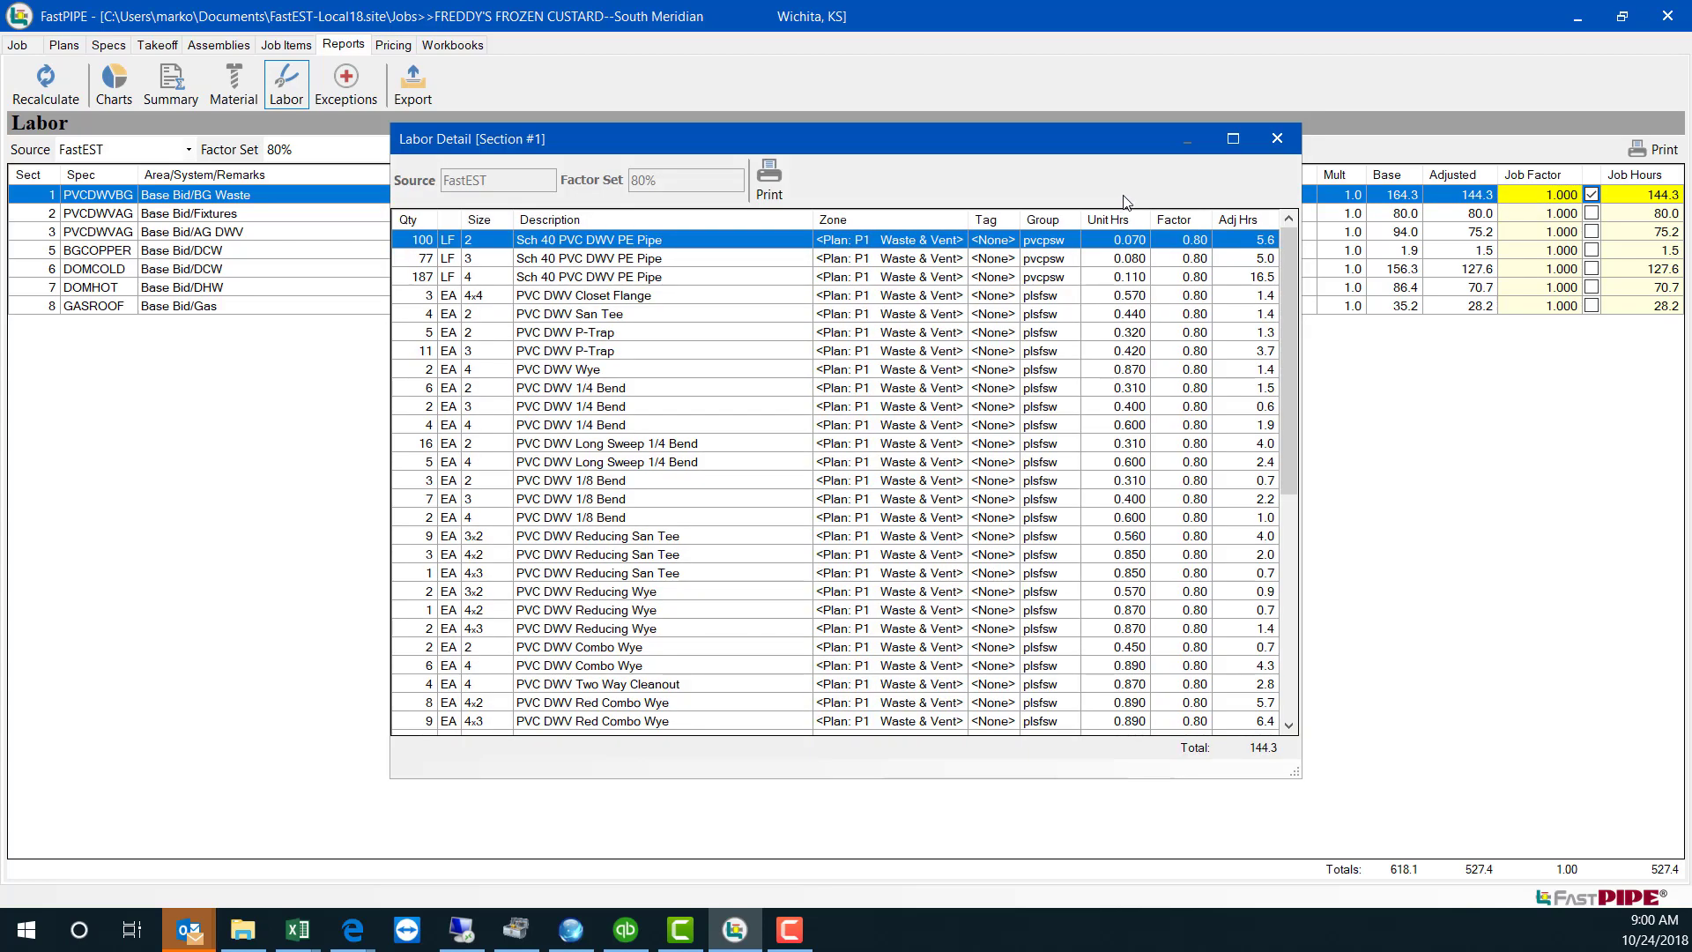
{"action": "left_click", "coordinate": [1280, 138]}
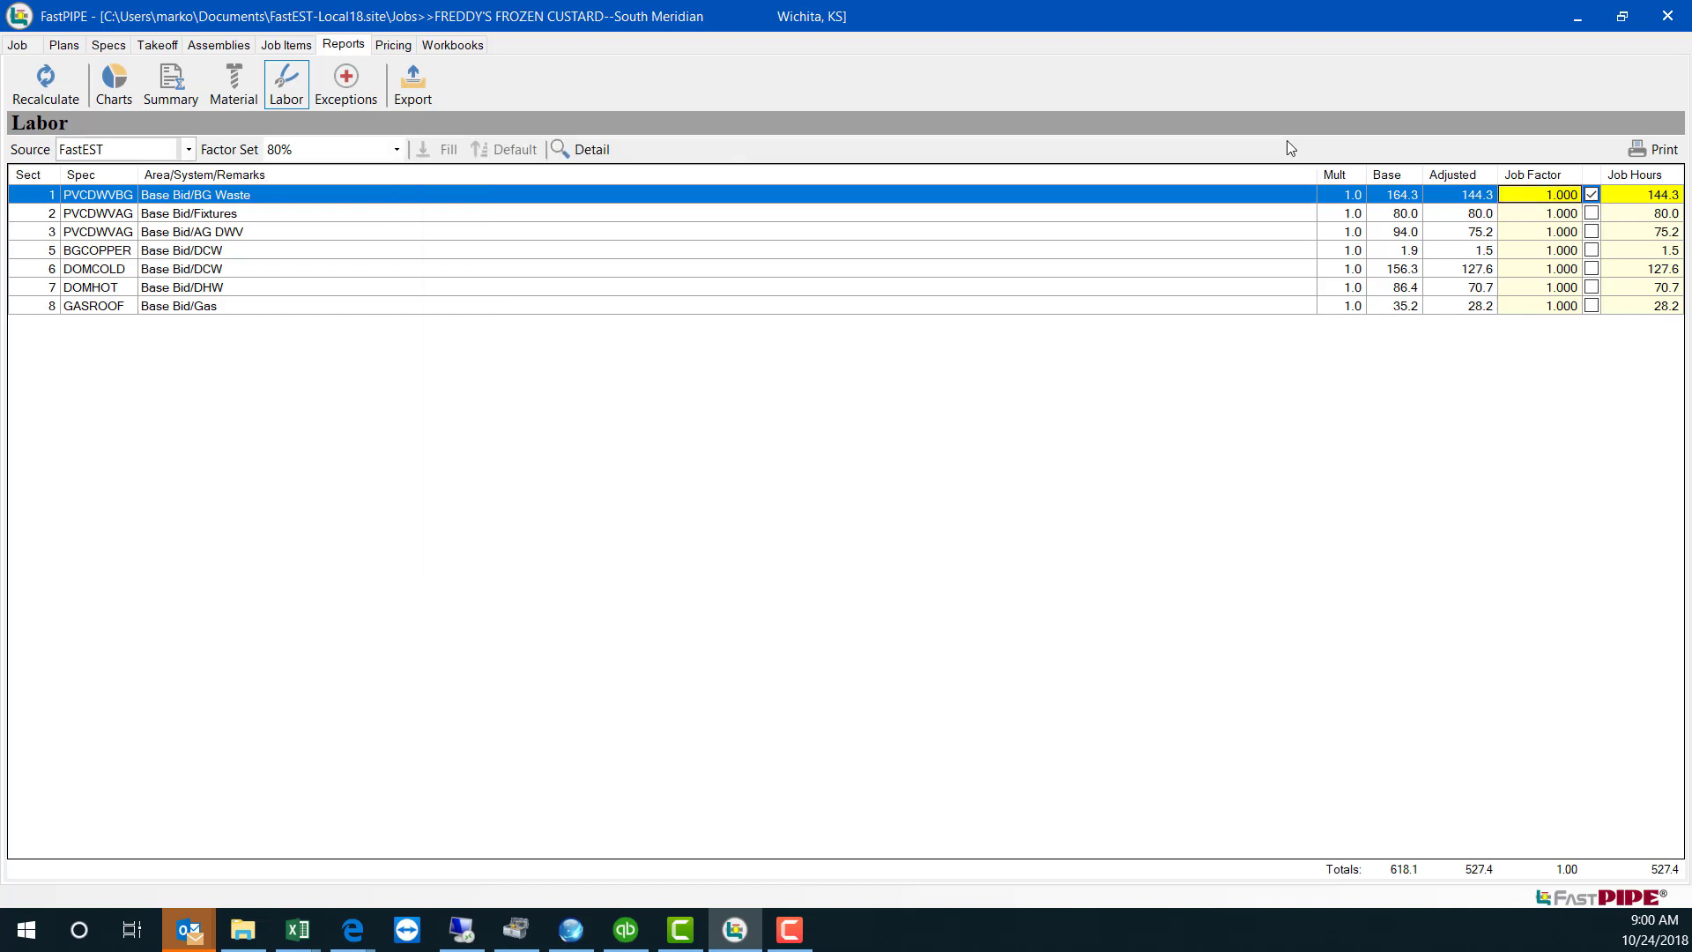
- Set BG Waste's job factor to 1.150, giving 165.9 hours, and show the pricing parts list
{"action": "left_click", "coordinate": [1517, 197]}
{"action": "type", "text": "1.1"}
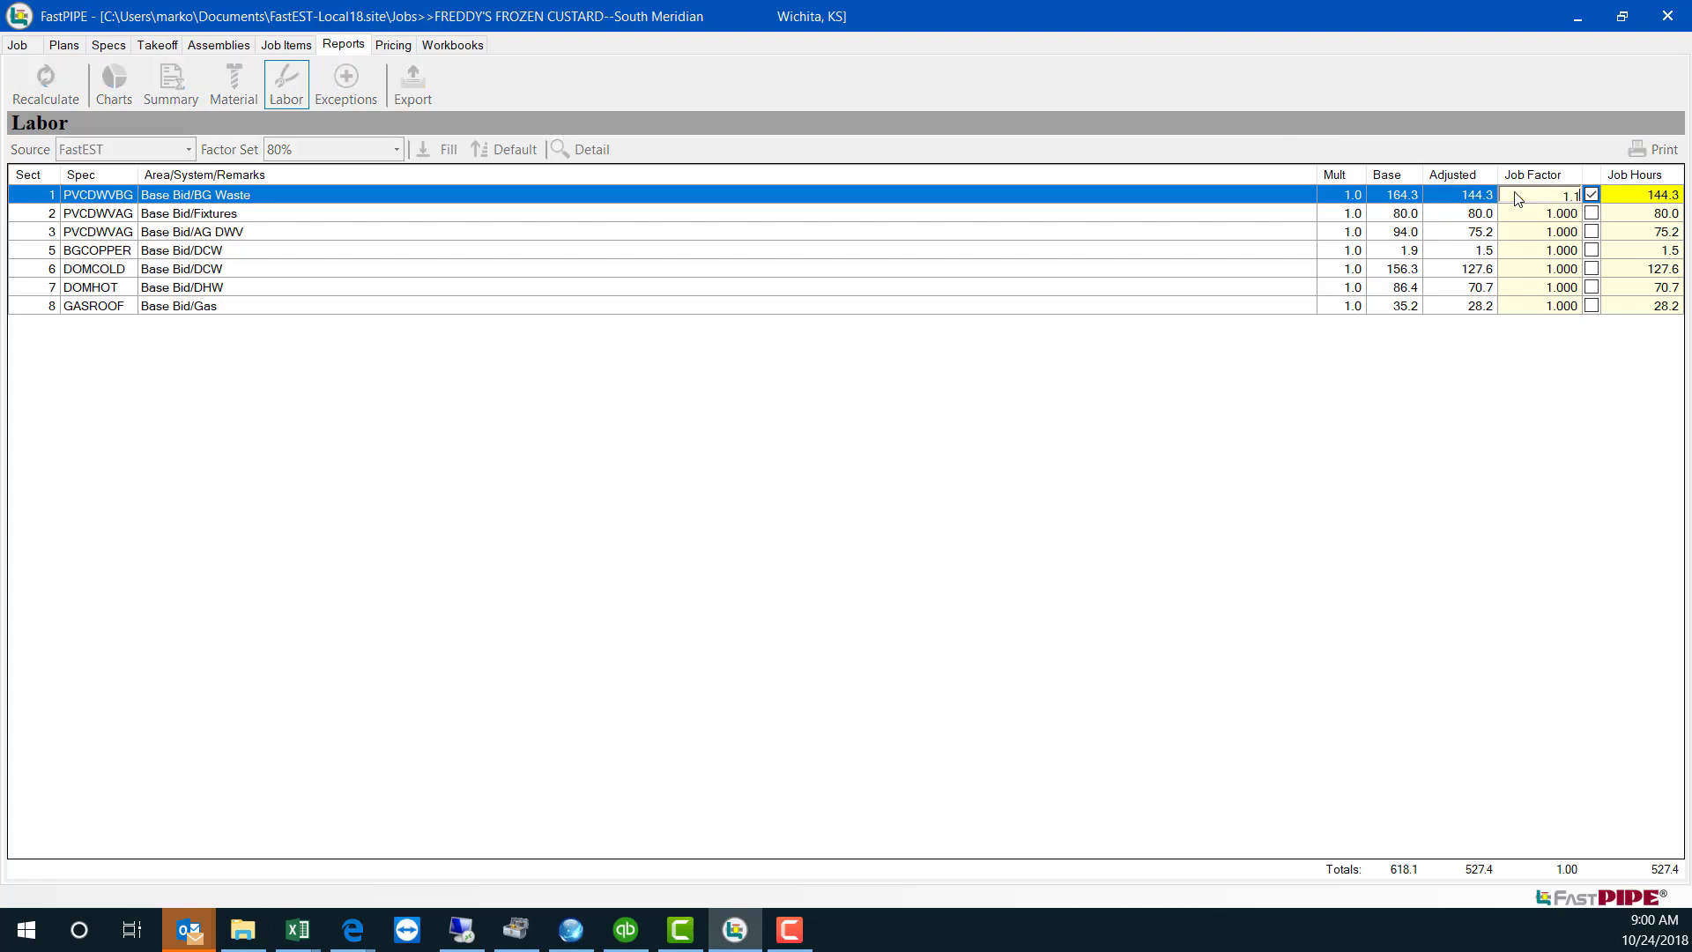
{"action": "type", "text": "5"}
{"action": "key", "text": "Return"}
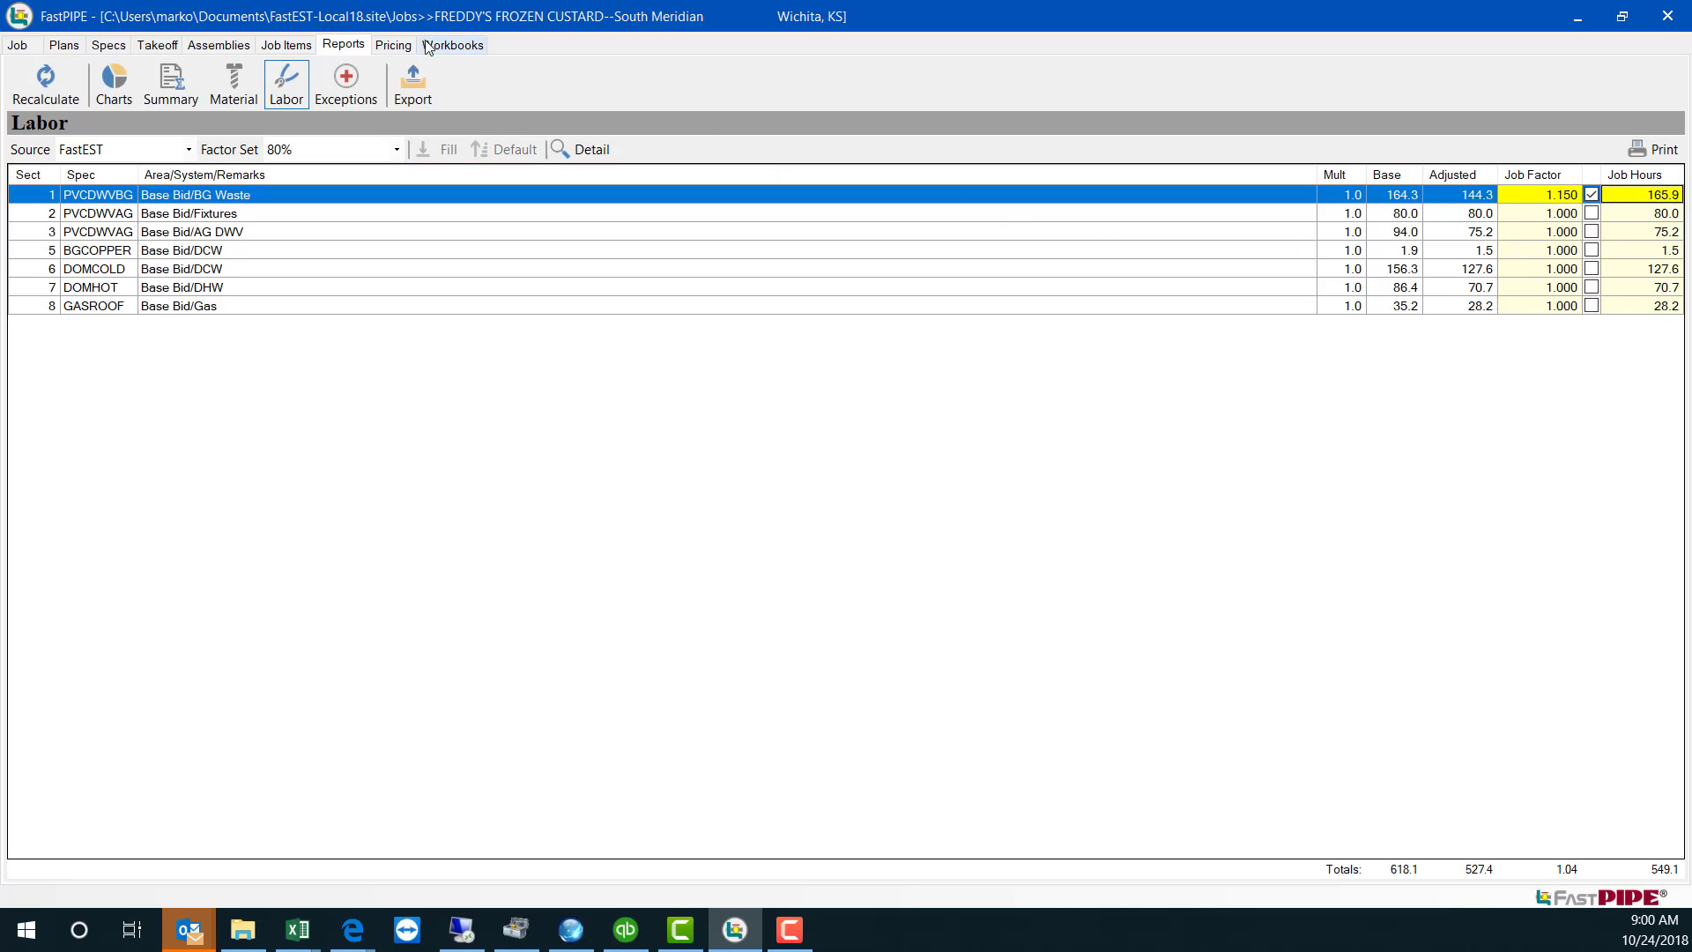
{"action": "left_click", "coordinate": [391, 47]}
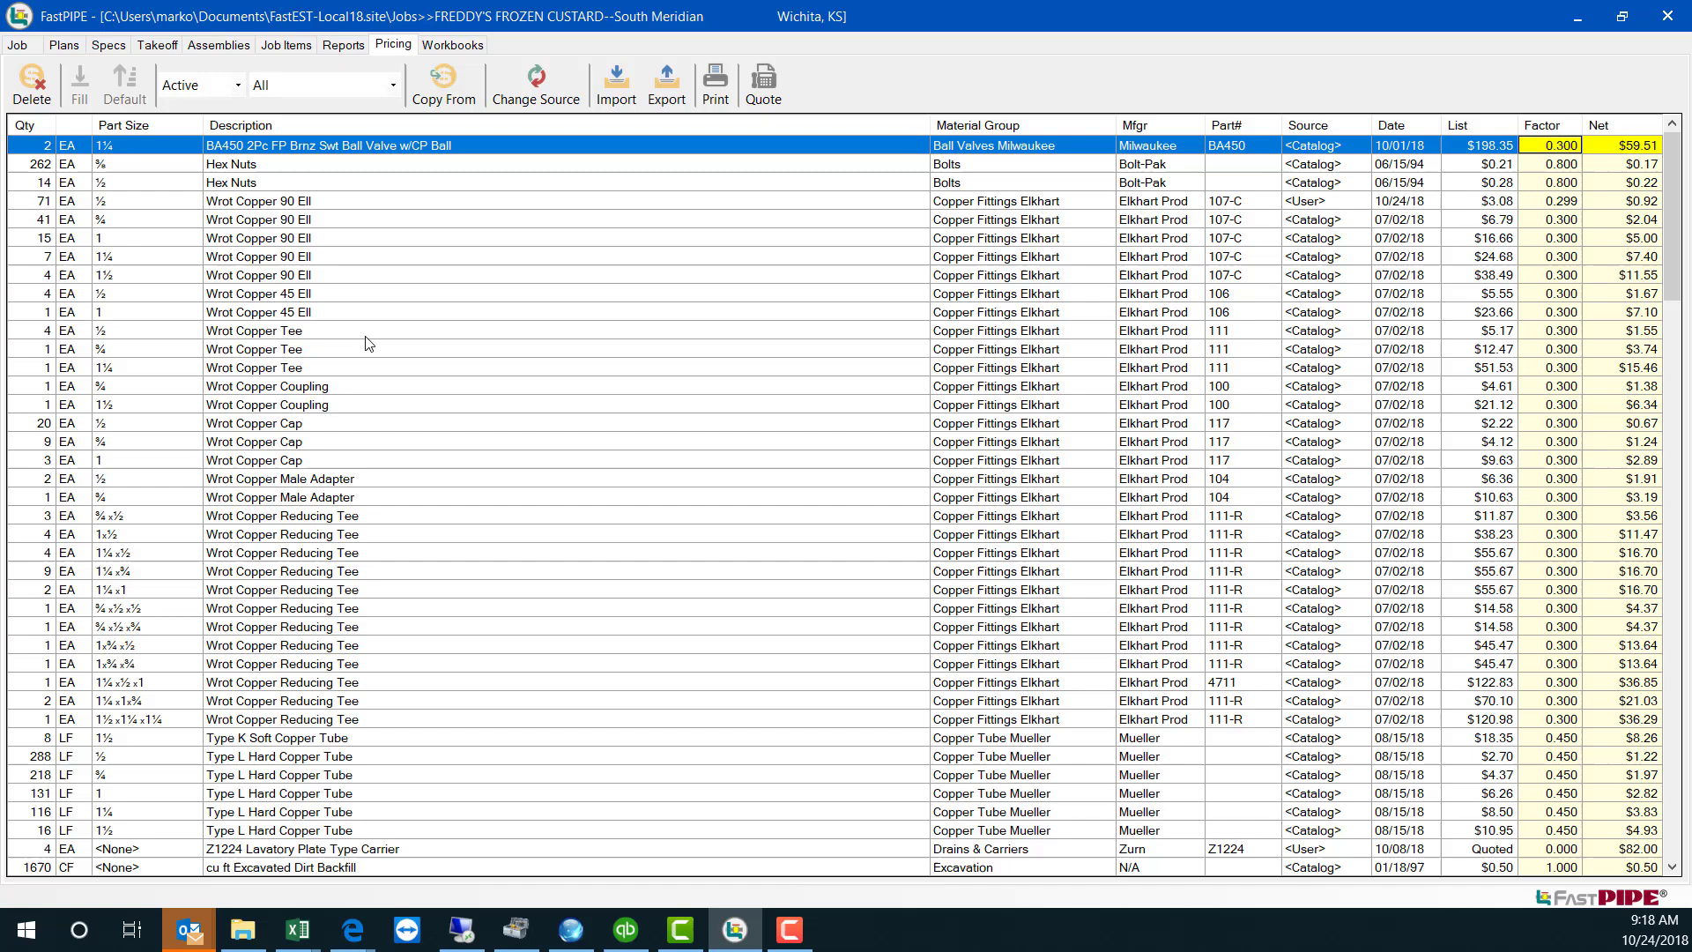
- Filter the pricing list by material group to Copper Fittings Elkhart and Copper Tube Mueller
{"action": "left_click", "coordinate": [391, 84]}
{"action": "left_click", "coordinate": [356, 195]}
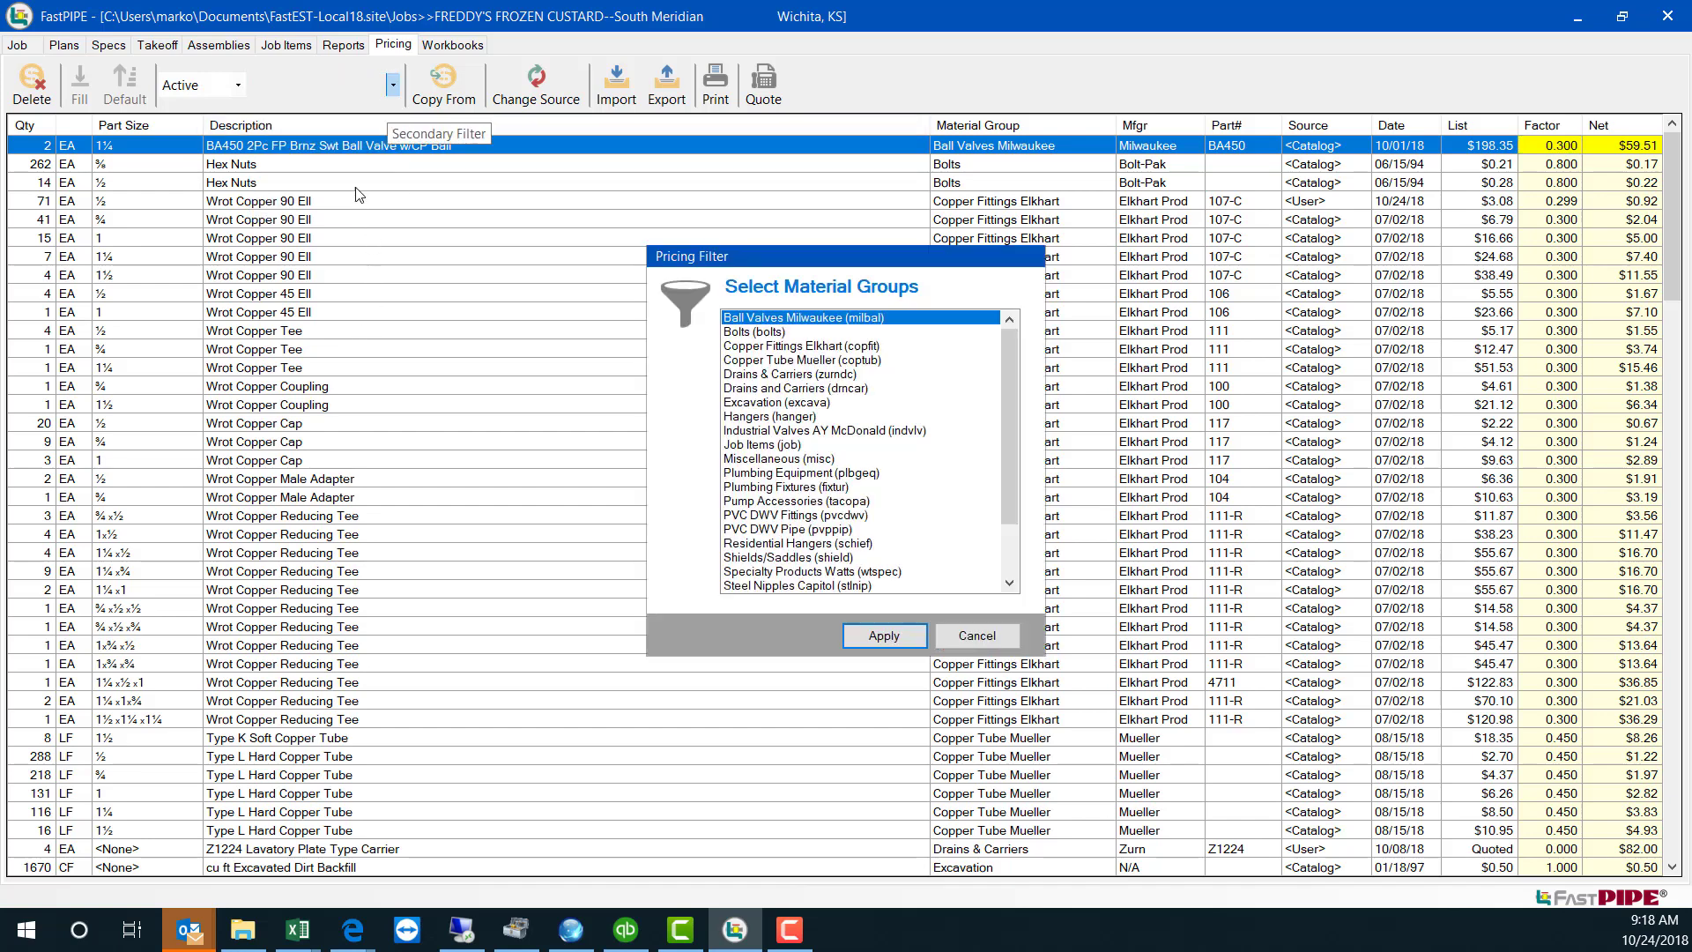
{"action": "left_click_drag", "start_coordinate": [757, 346], "coordinate": [756, 363]}
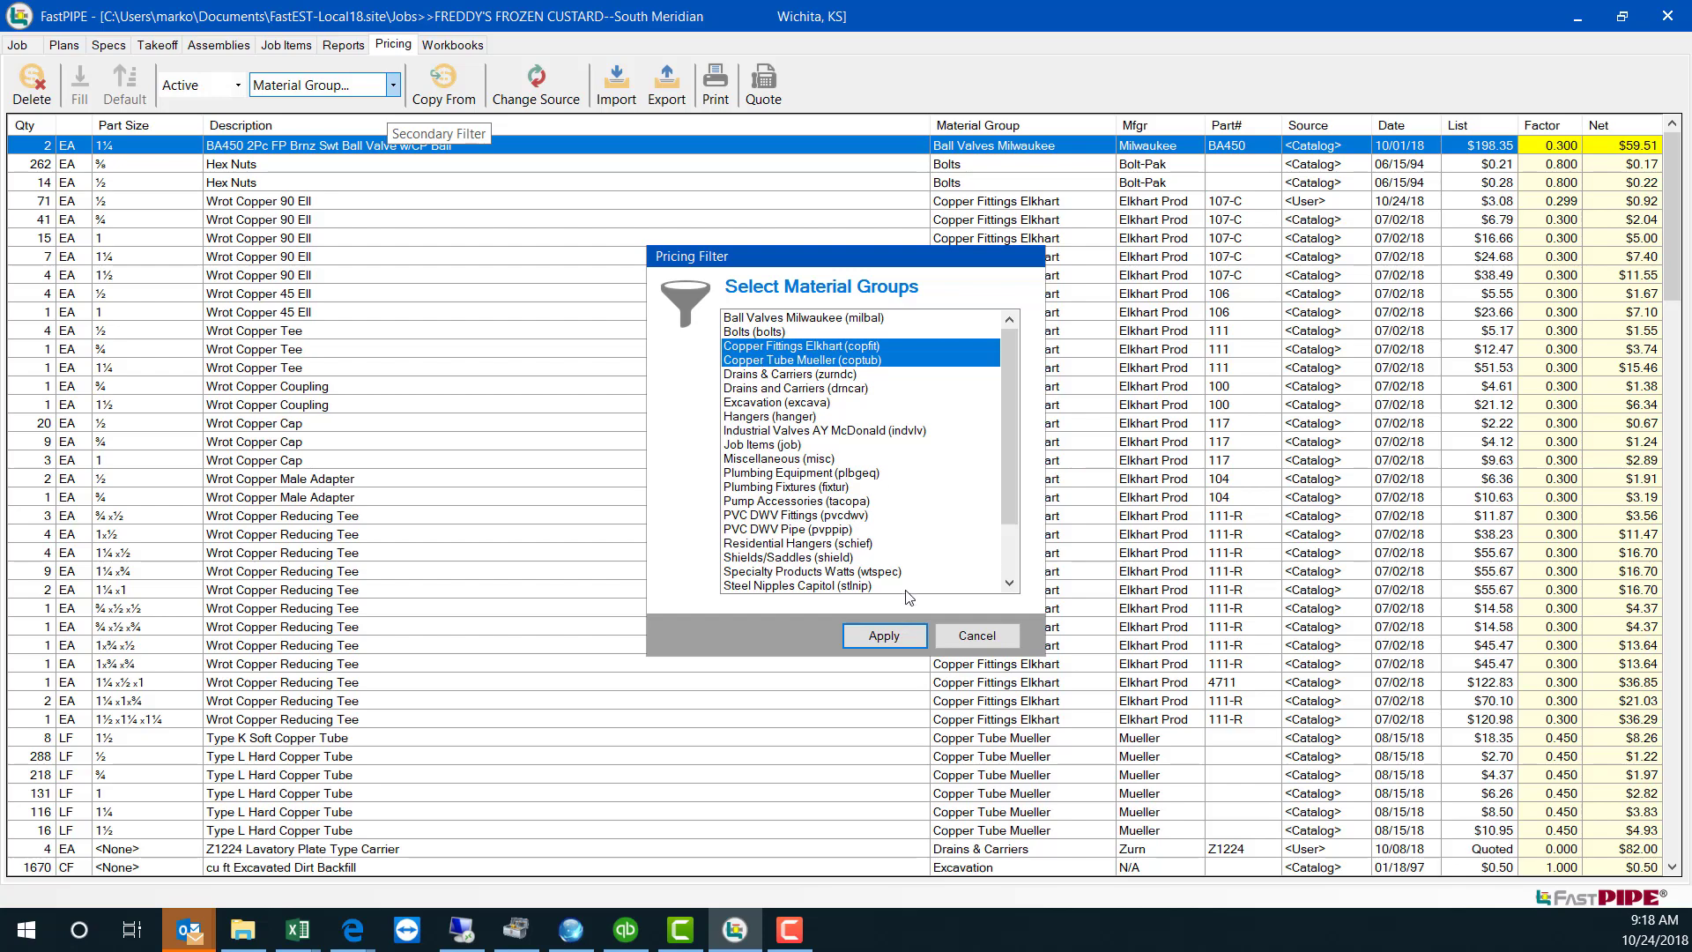
{"action": "left_click", "coordinate": [901, 639]}
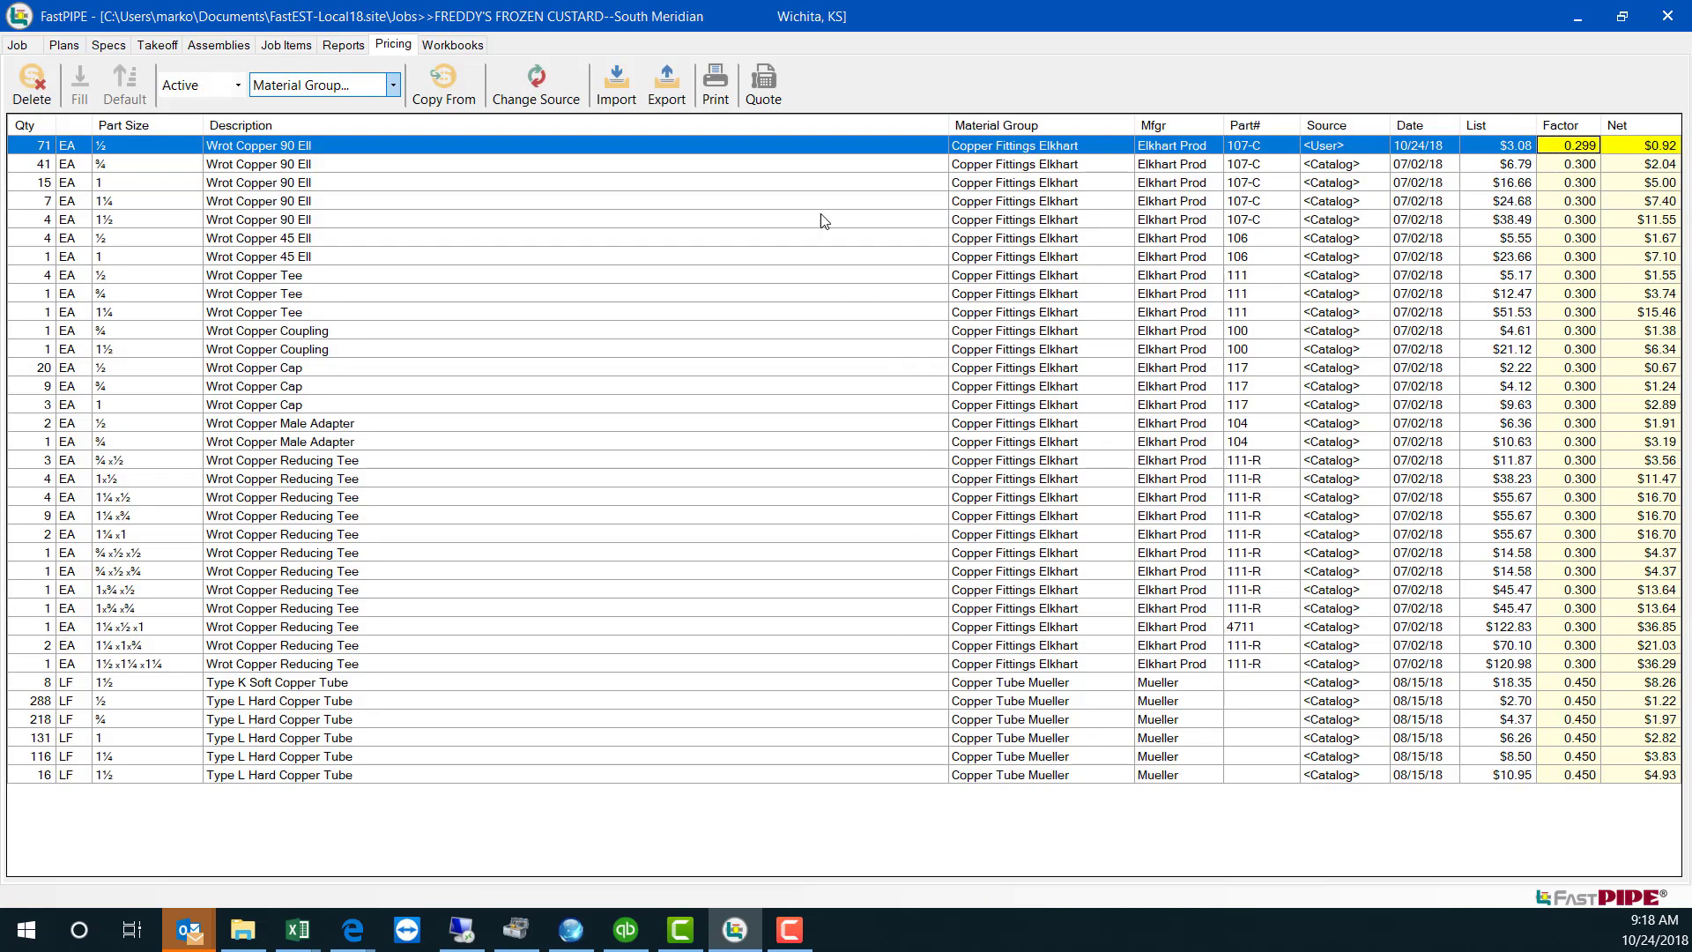
- Preview a price quote request with manufacturer and part numbers
{"action": "left_click", "coordinate": [773, 98]}
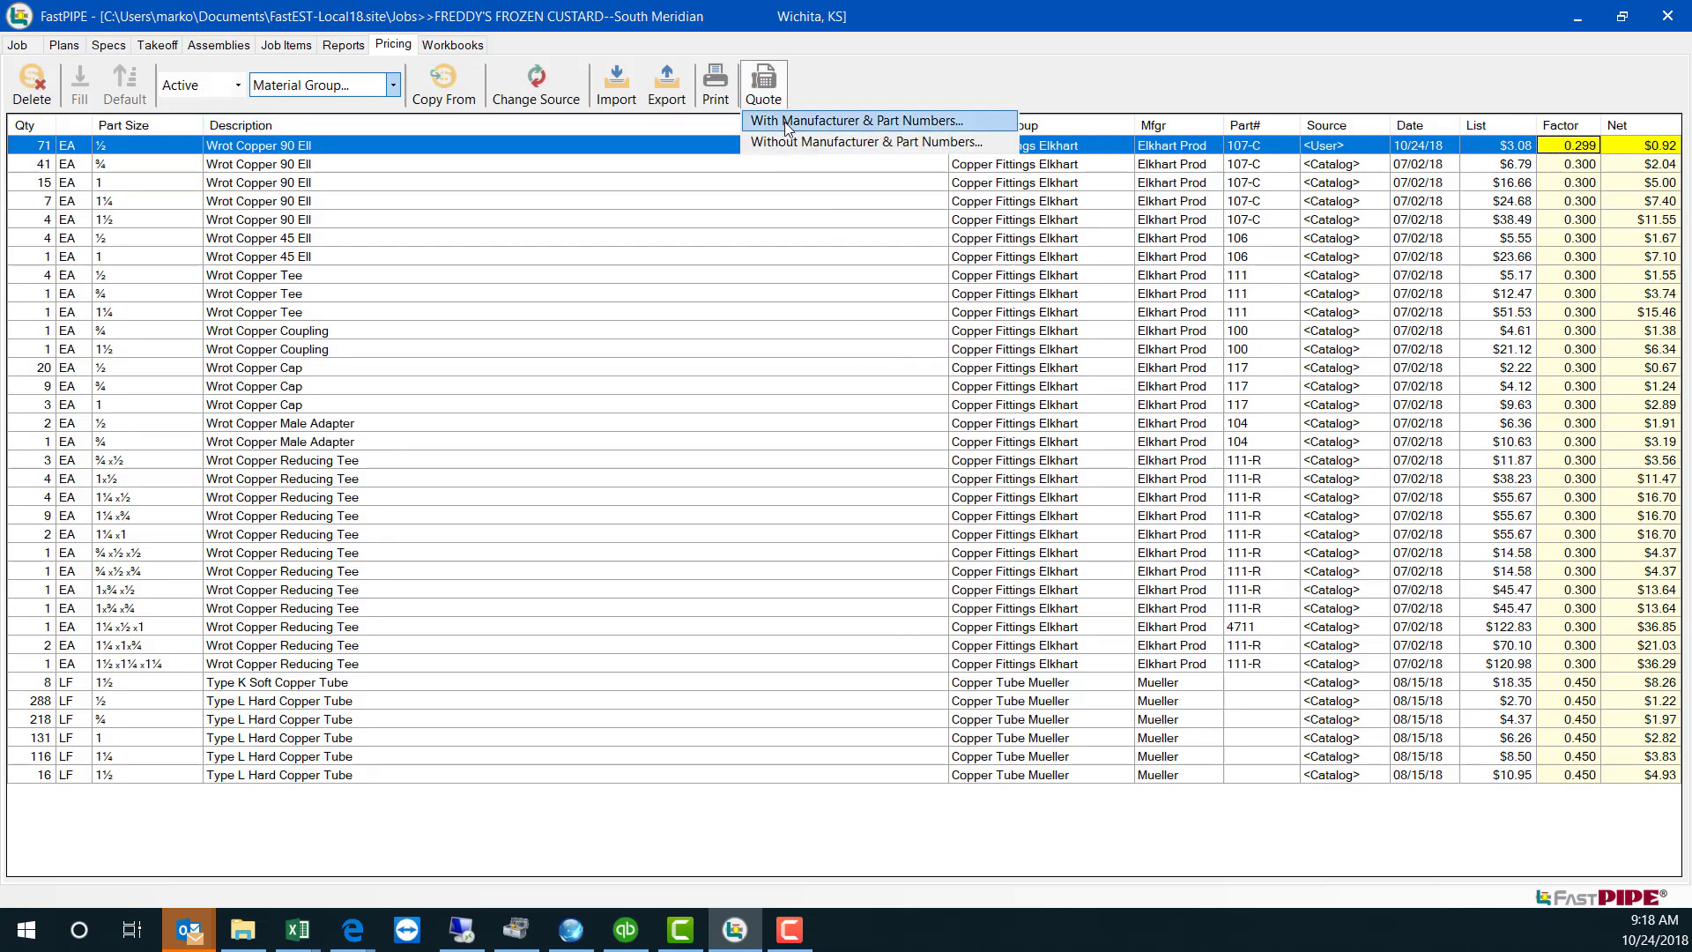
{"action": "left_click", "coordinate": [788, 122]}
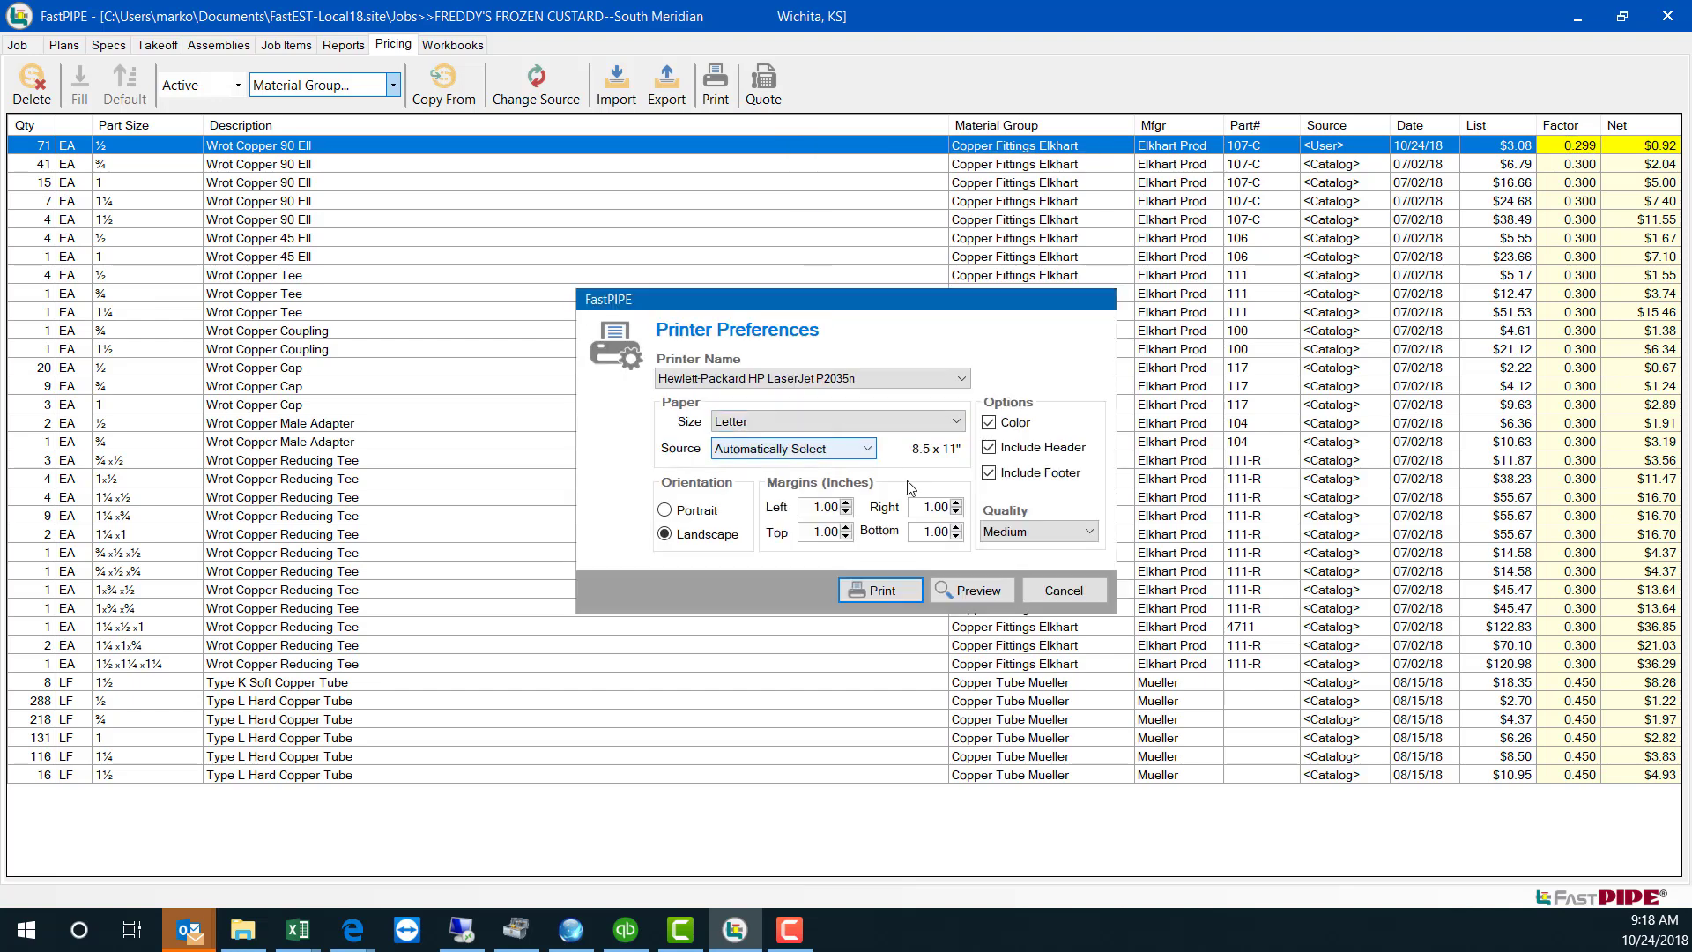
{"action": "left_click", "coordinate": [972, 590]}
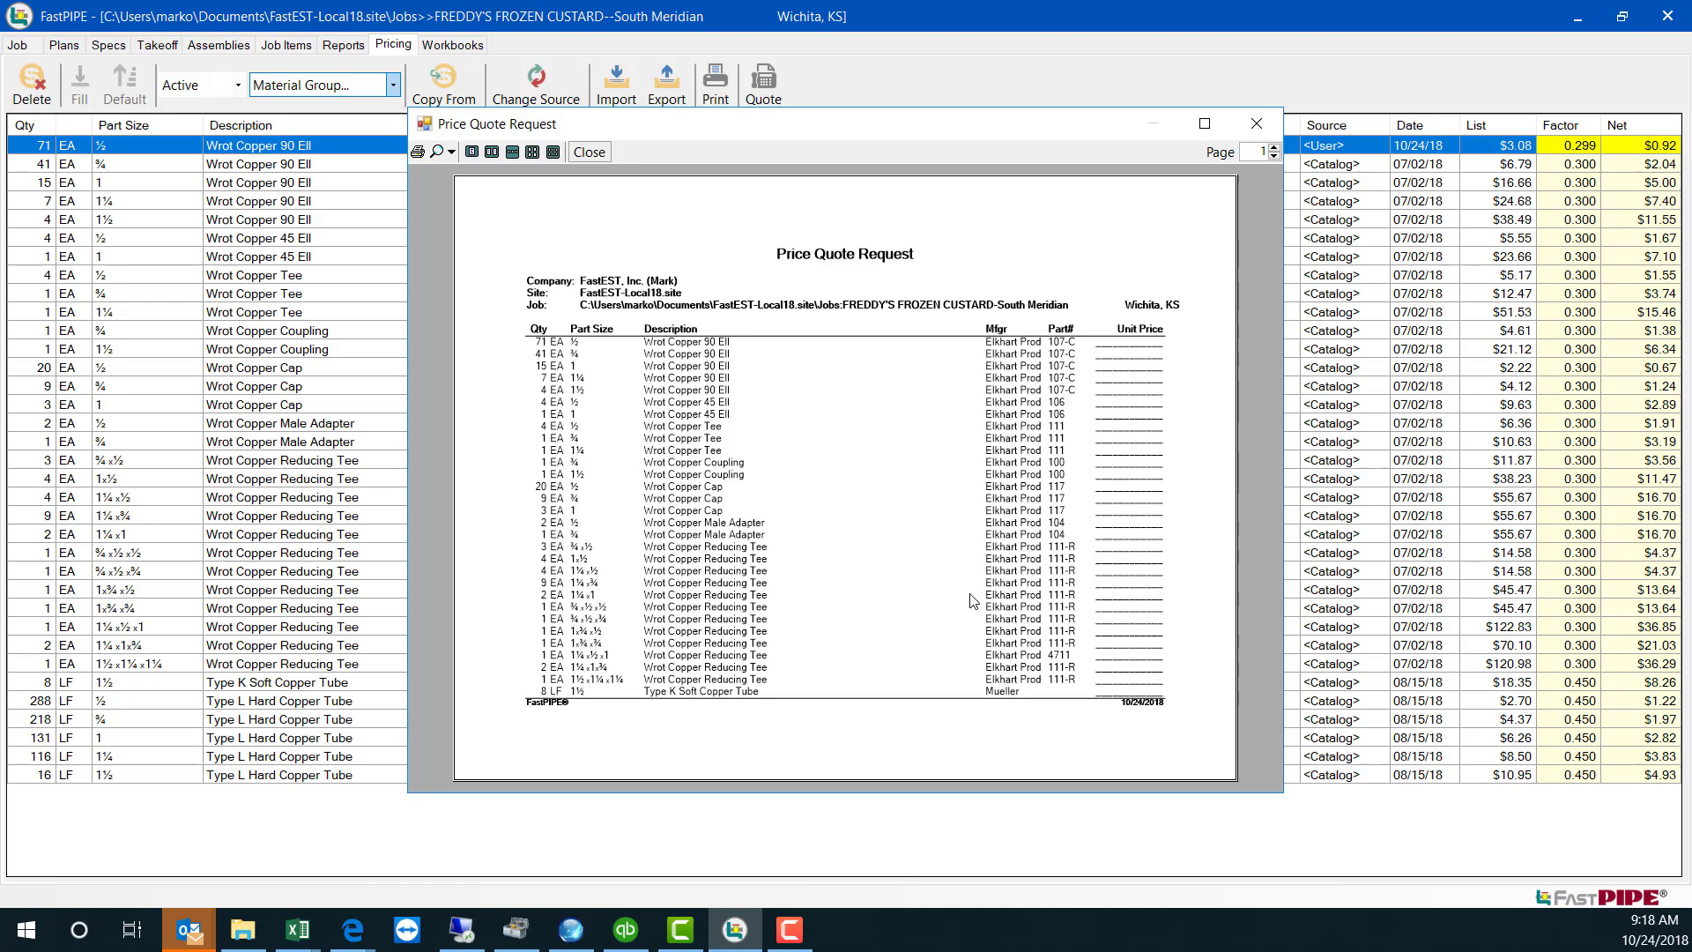
{"action": "left_click", "coordinate": [1256, 123]}
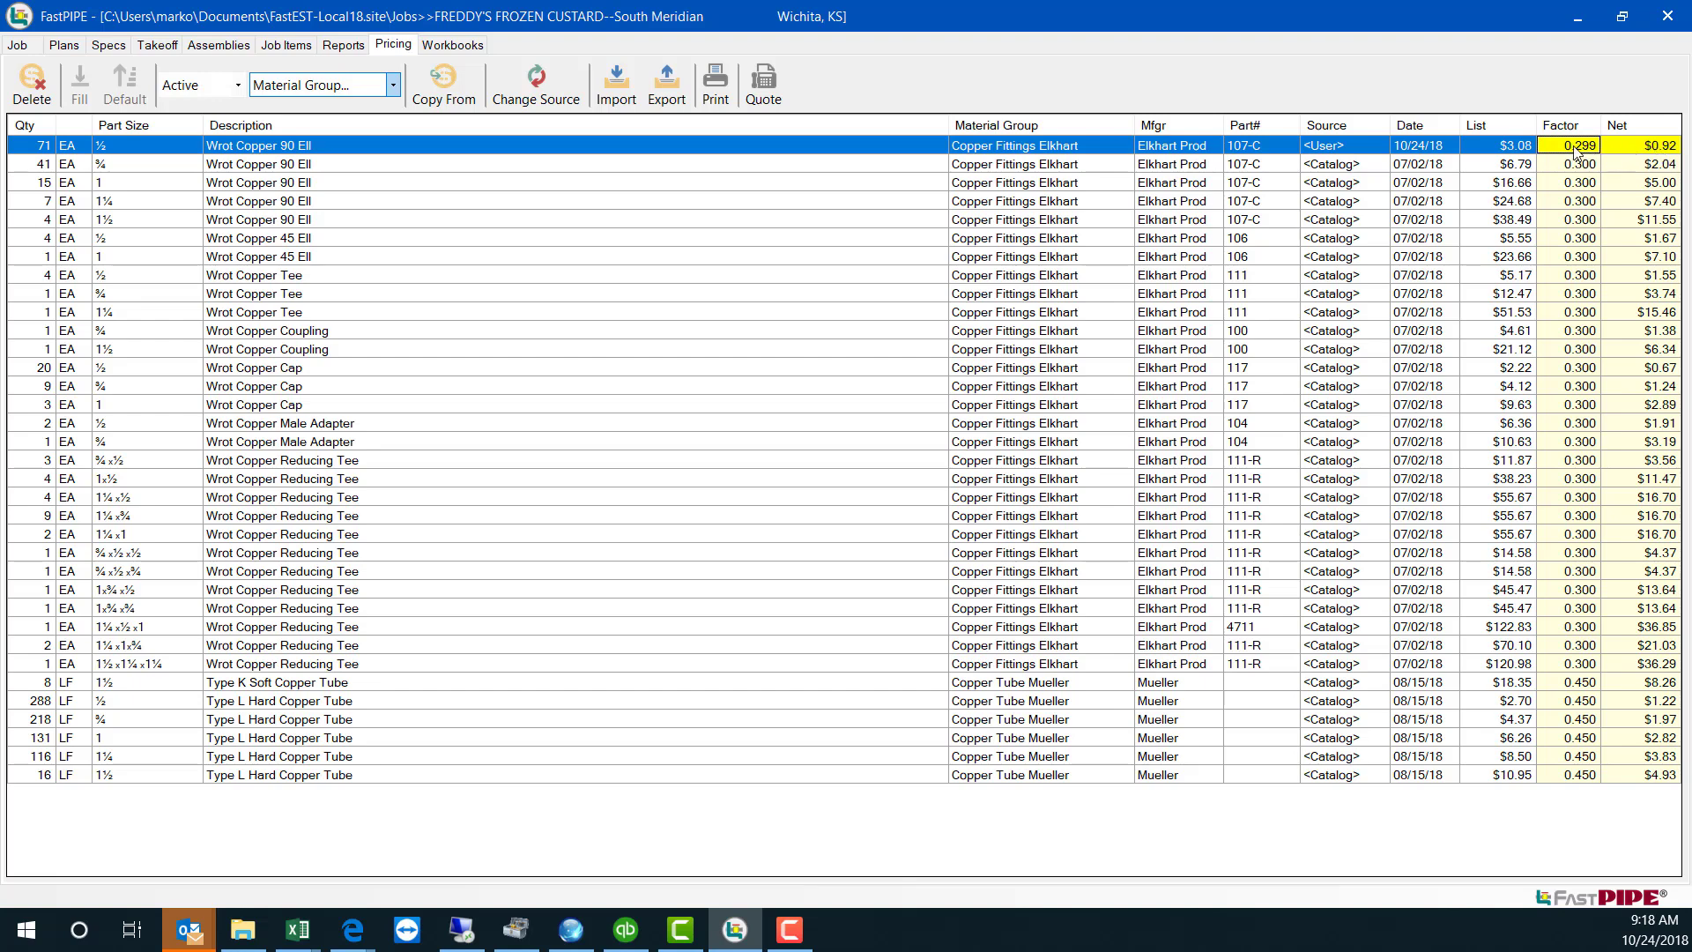
- Open a Base Bid workbook in Excel using the PipeMaster.xlsm template
{"action": "left_click", "coordinate": [465, 50]}
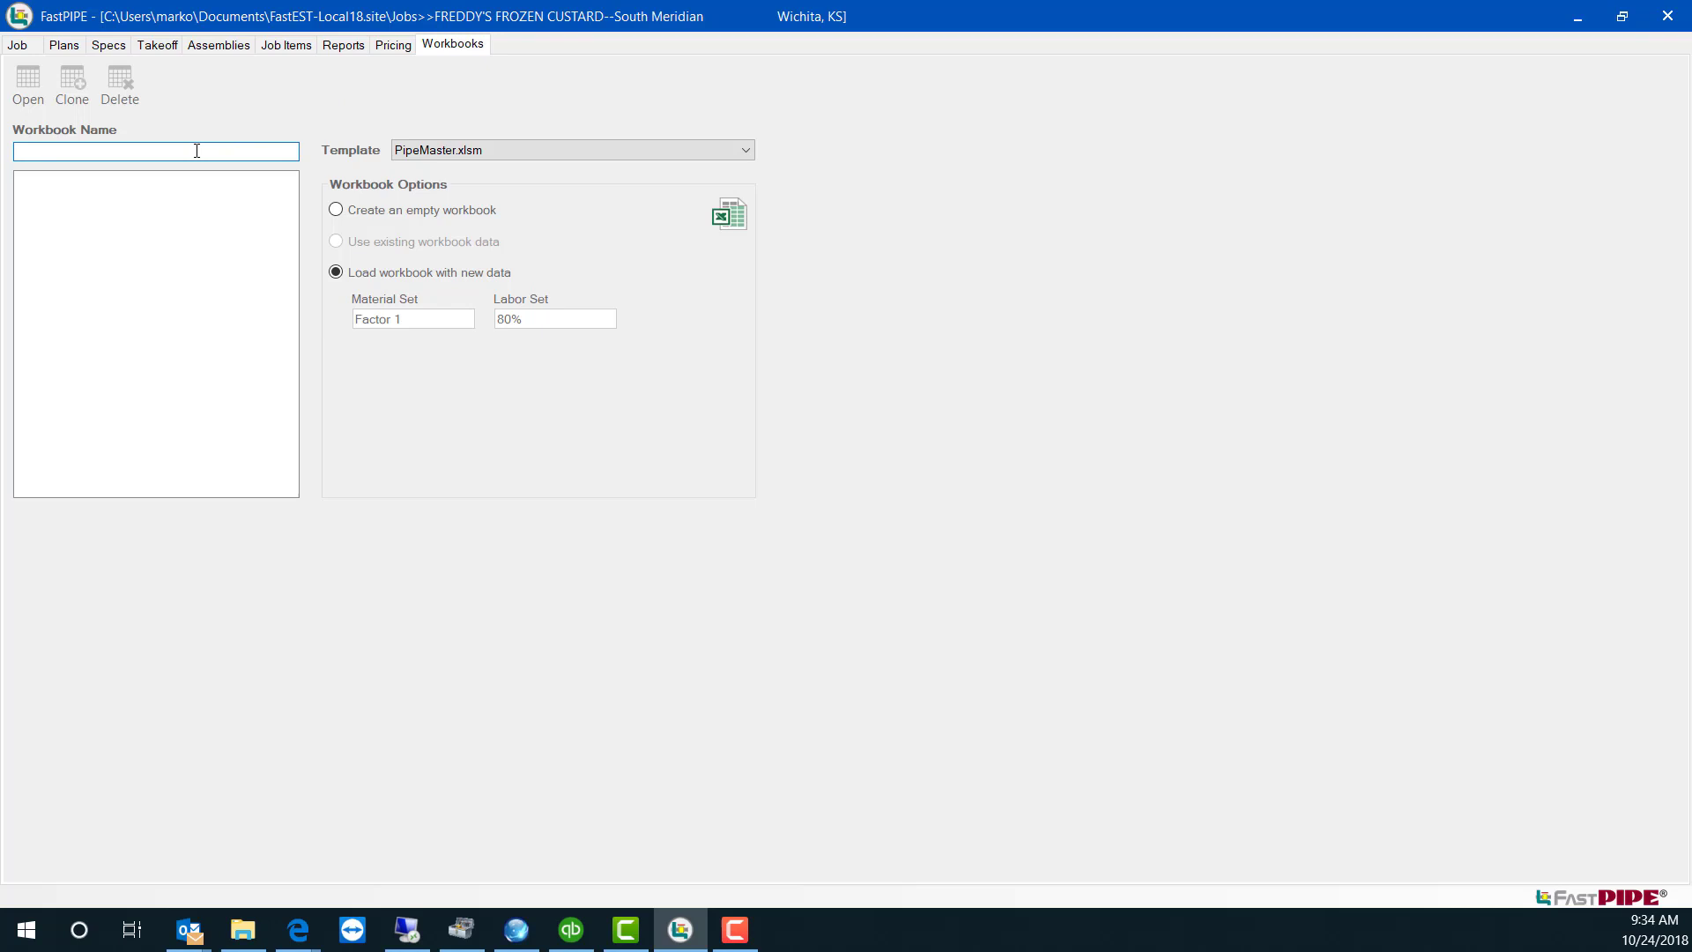
{"action": "type", "text": "Base Bid"}
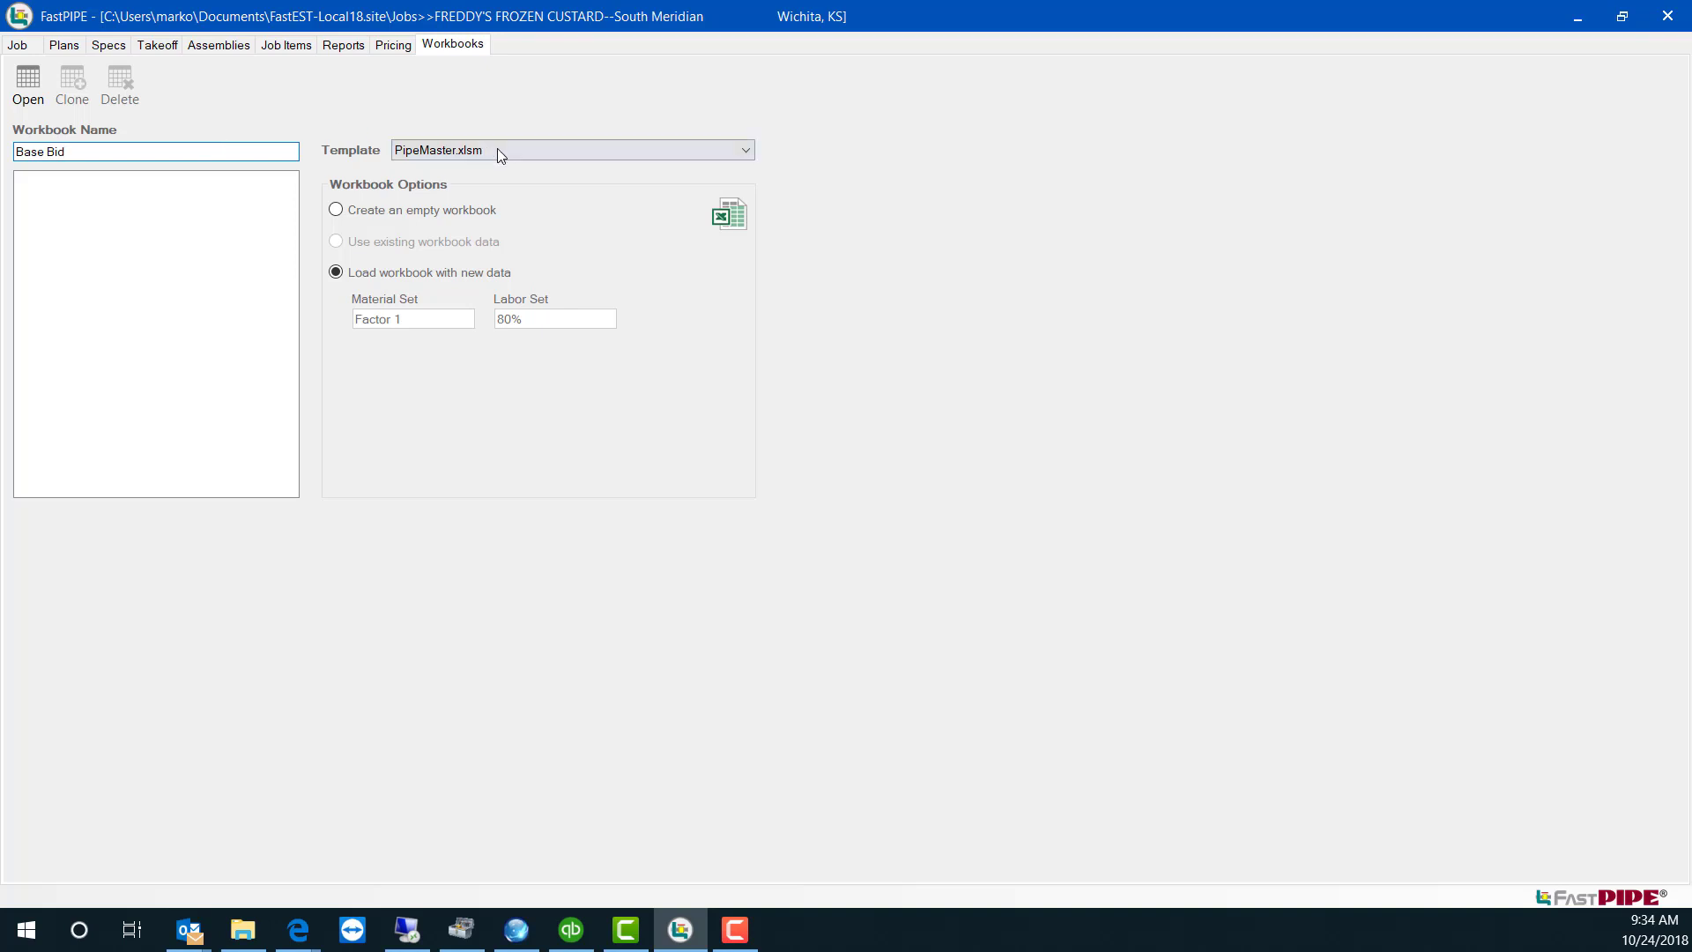
{"action": "left_click", "coordinate": [534, 155]}
{"action": "left_click", "coordinate": [536, 156]}
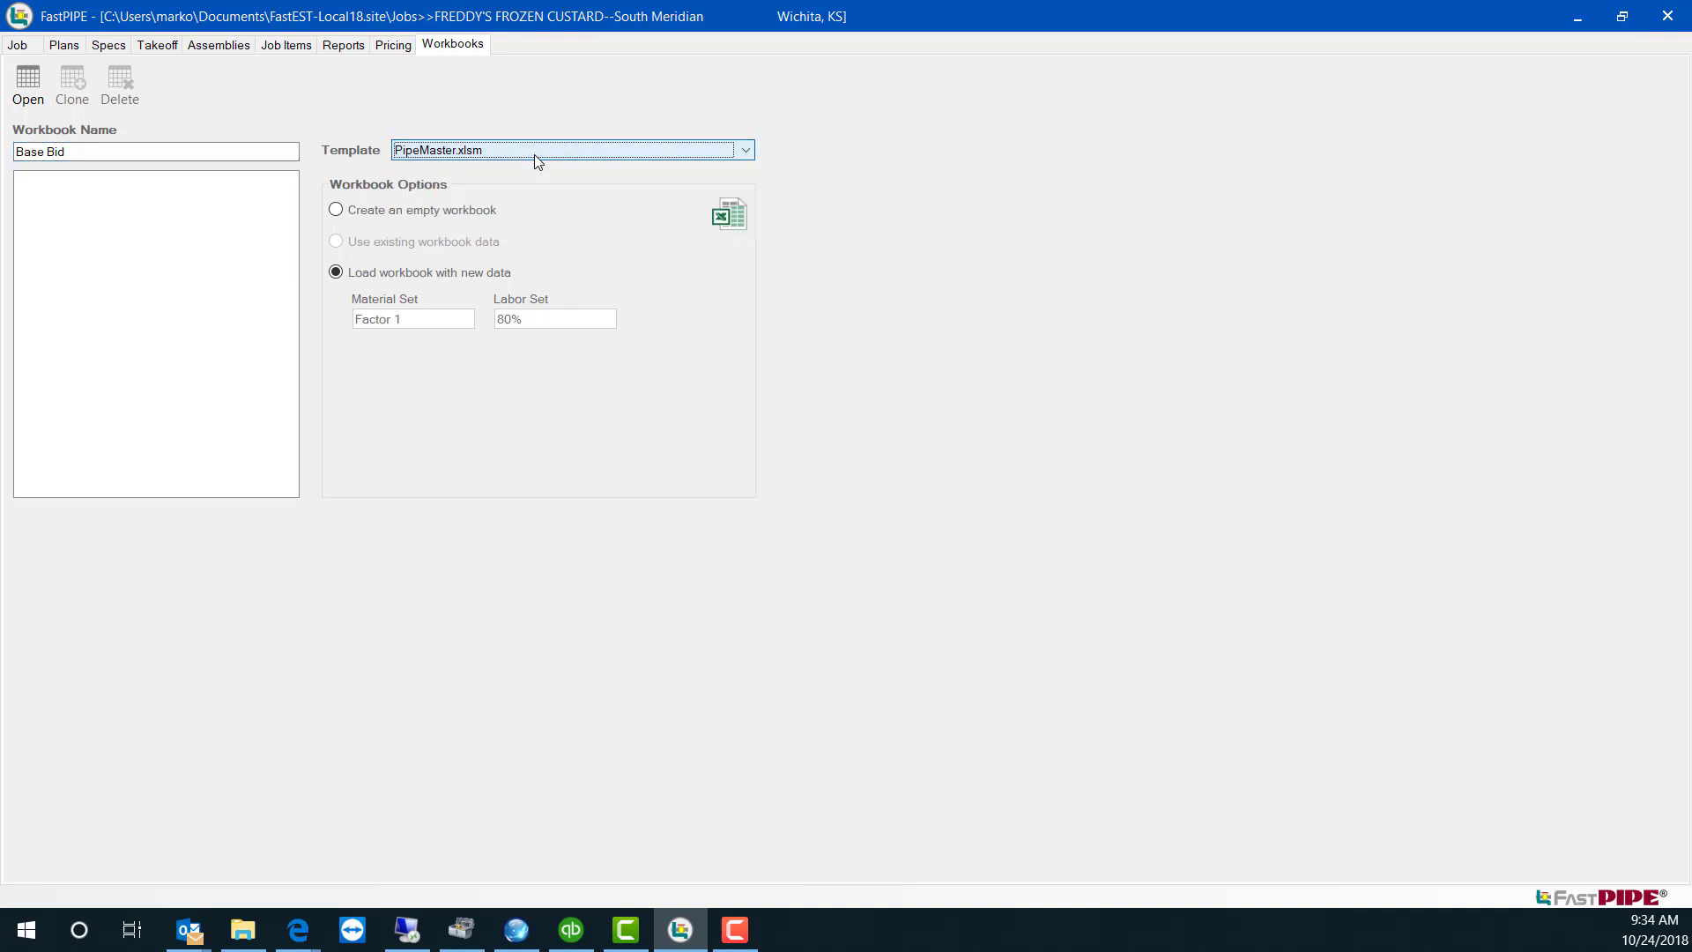
{"action": "left_click", "coordinate": [23, 90]}
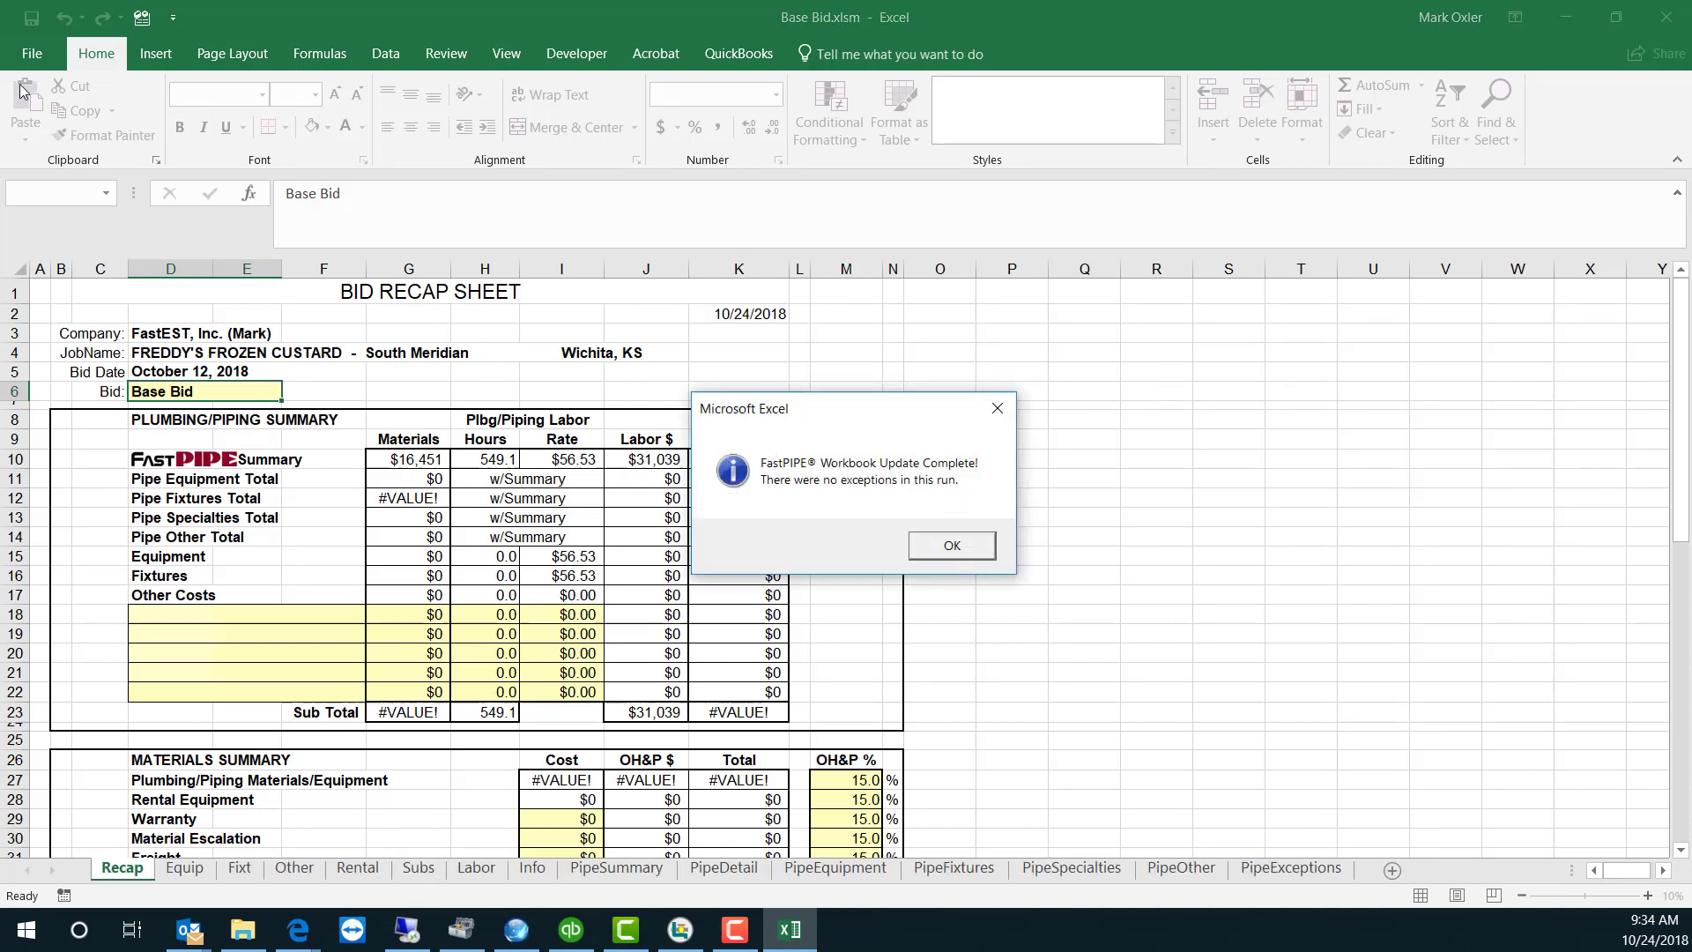
- Enter a $65 unit cost for the CO-GCO Grade Cleanout in PipeFixtures N11, then view Recap
{"action": "left_click", "coordinate": [952, 545]}
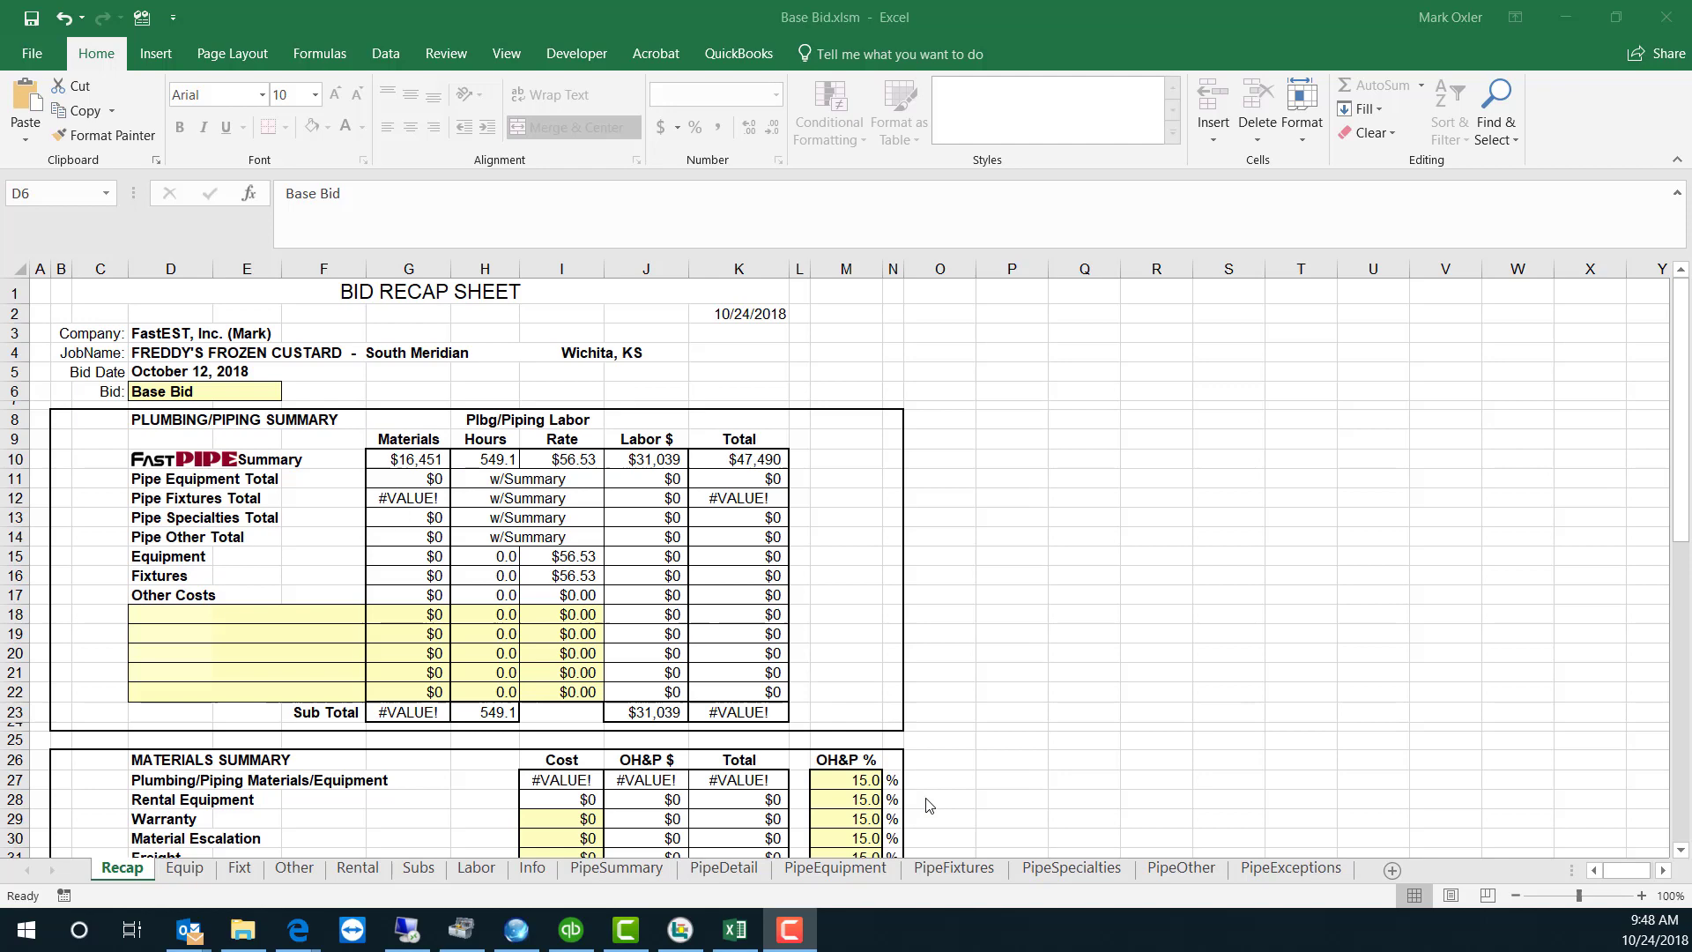
{"action": "left_click", "coordinate": [966, 882]}
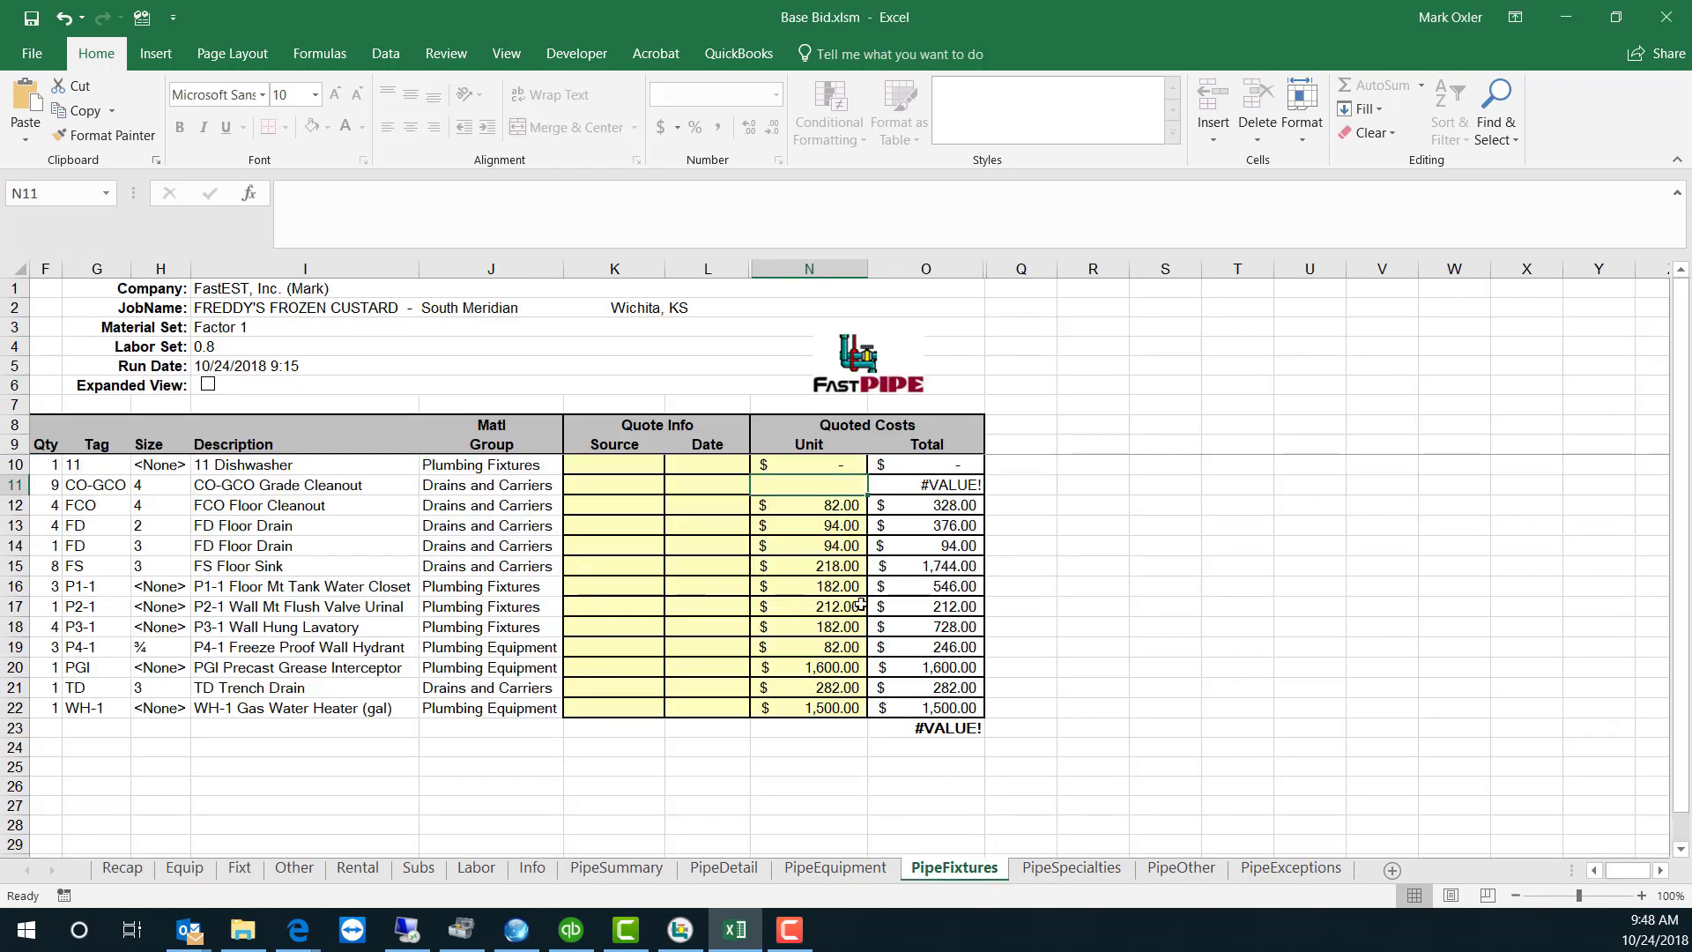
{"action": "type", "text": "65.00"}
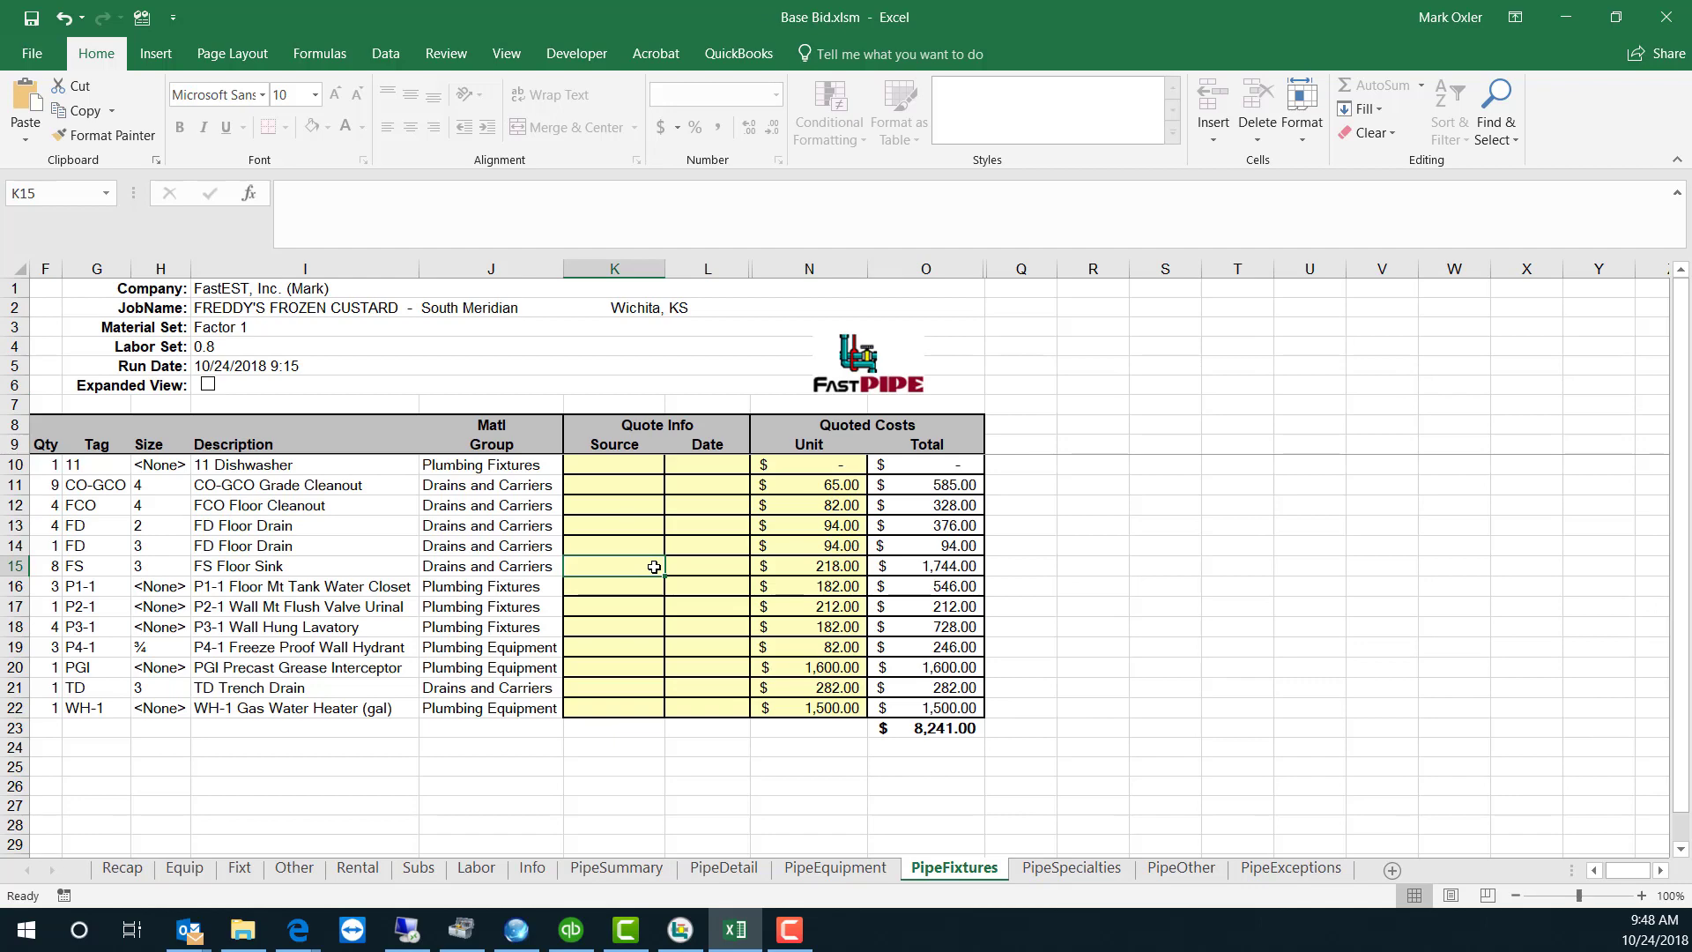
{"action": "left_click", "coordinate": [653, 567]}
{"action": "left_click", "coordinate": [120, 868]}
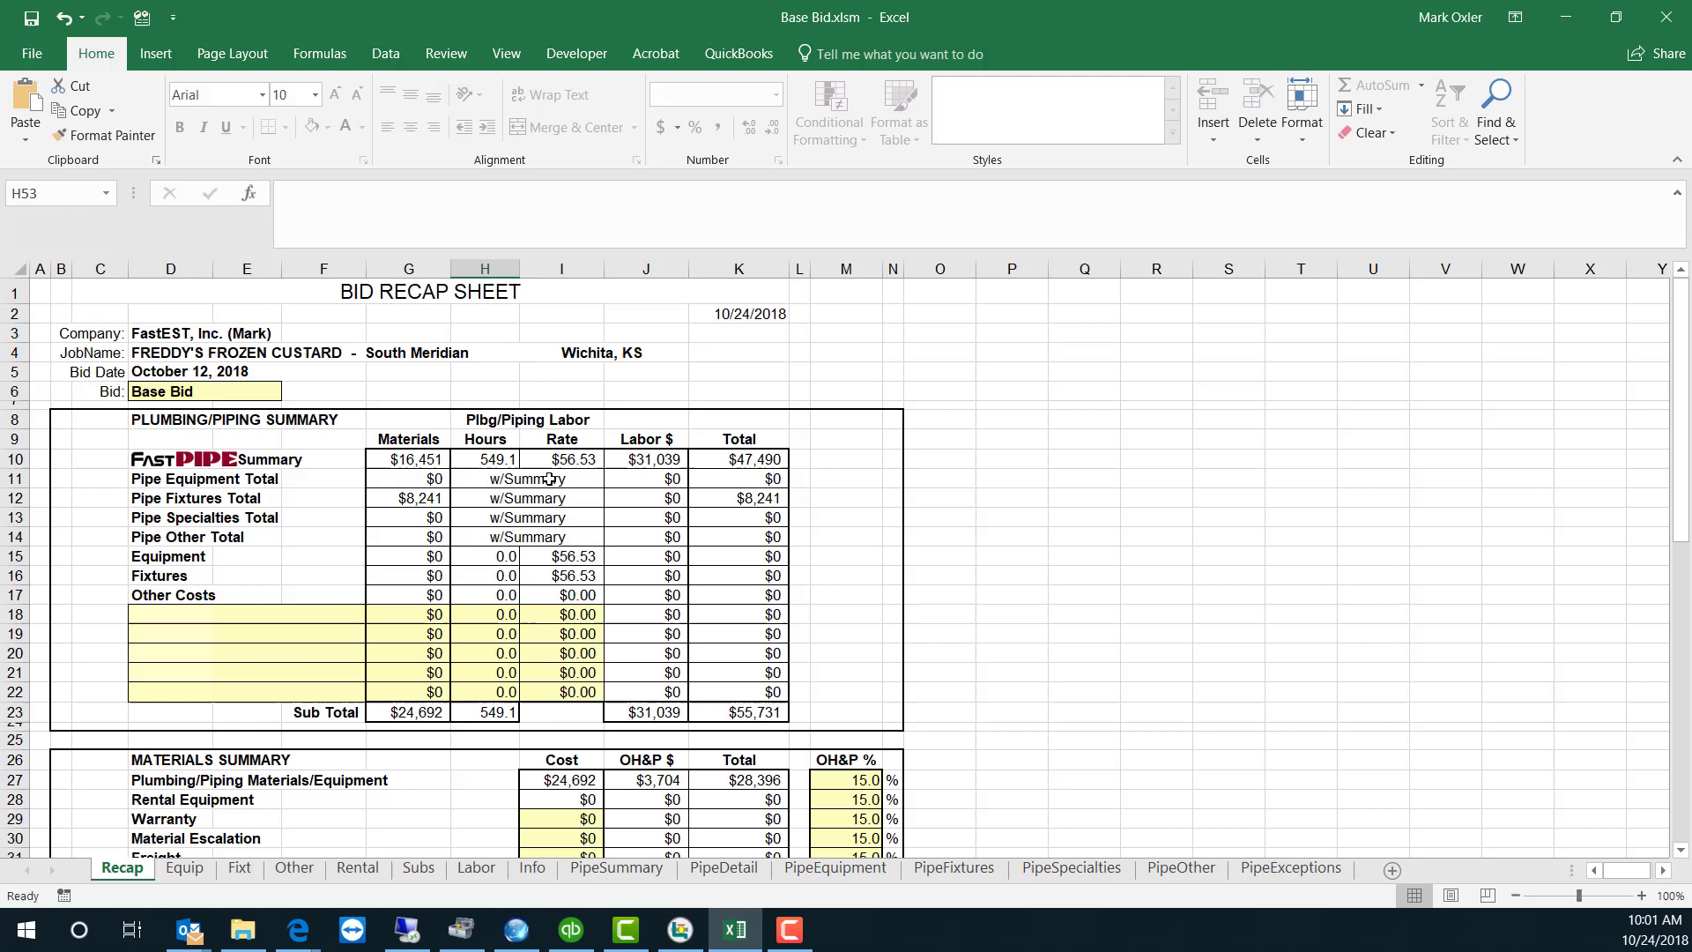
- Enter 2800 for Insulation in Subs cell C22, then view the Recap's $69,163 quoted price
{"action": "key", "text": "Down"}
{"action": "key", "text": "Down"}
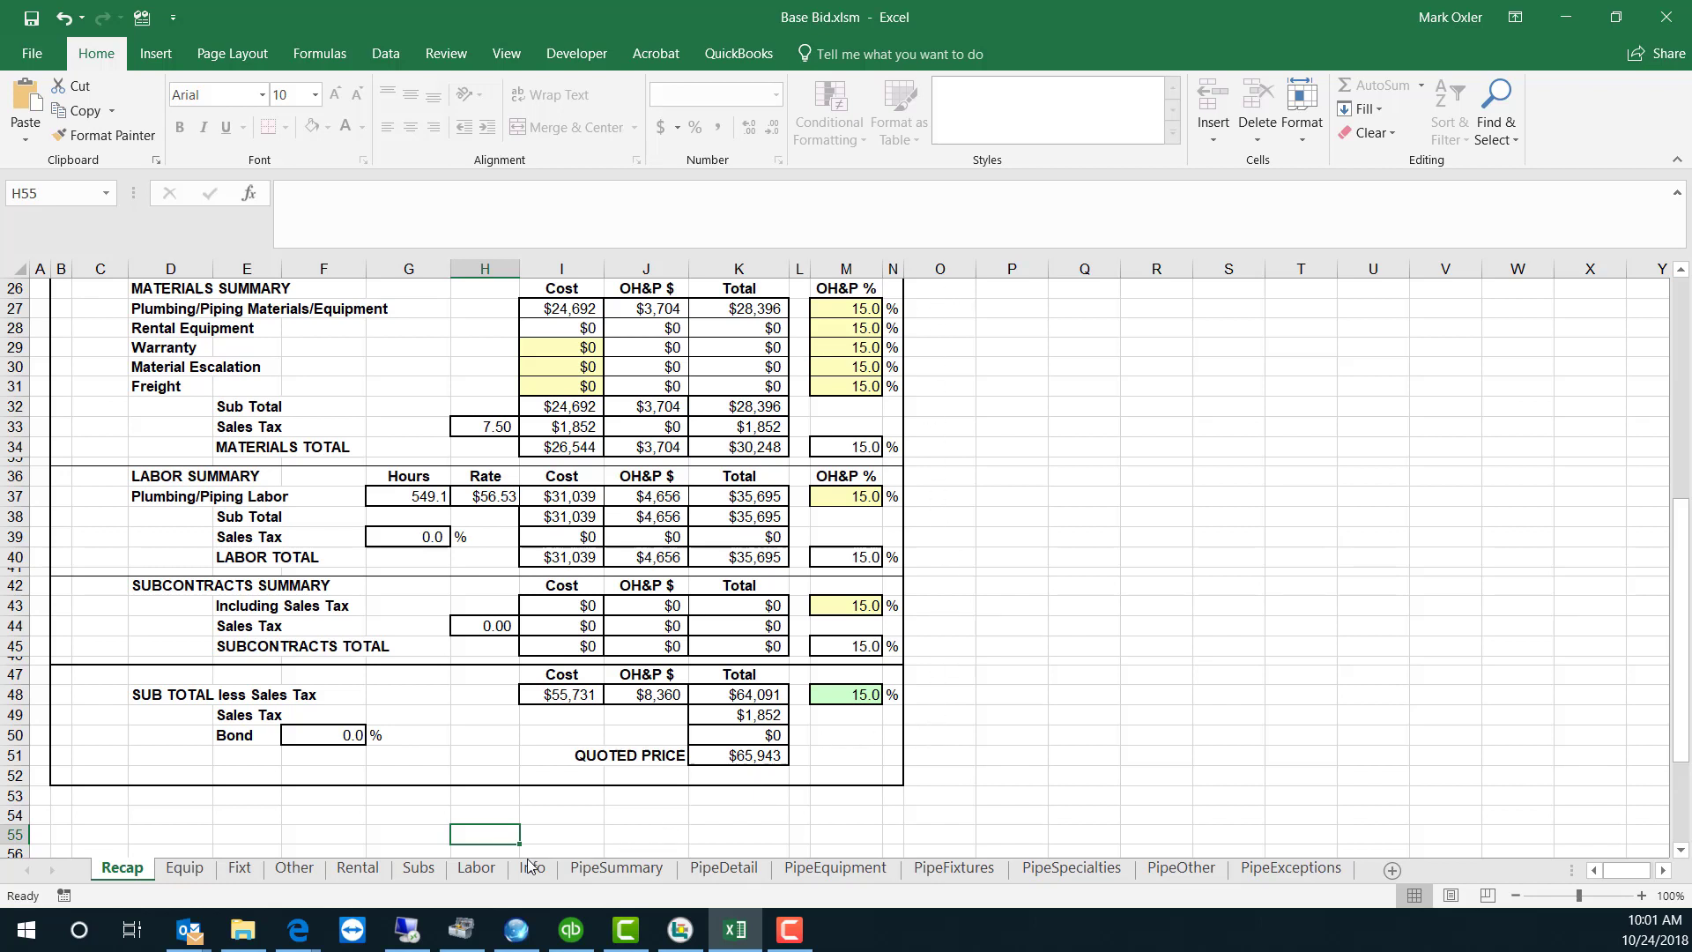
{"action": "left_click", "coordinate": [418, 869]}
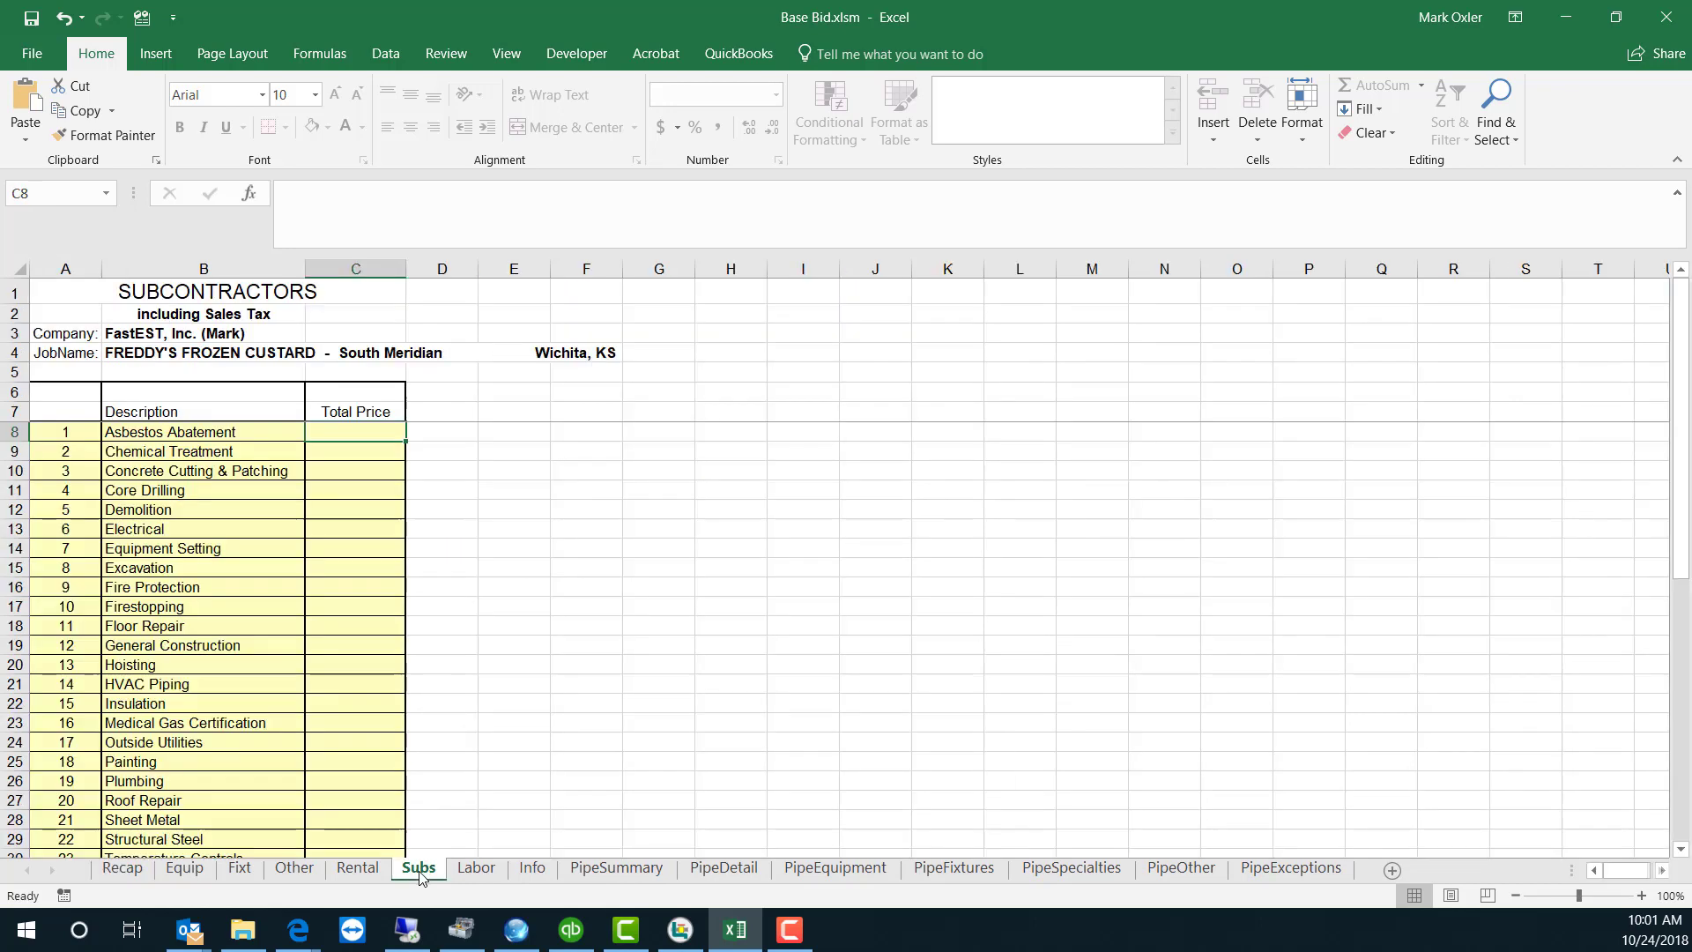
{"action": "left_click", "coordinate": [332, 706]}
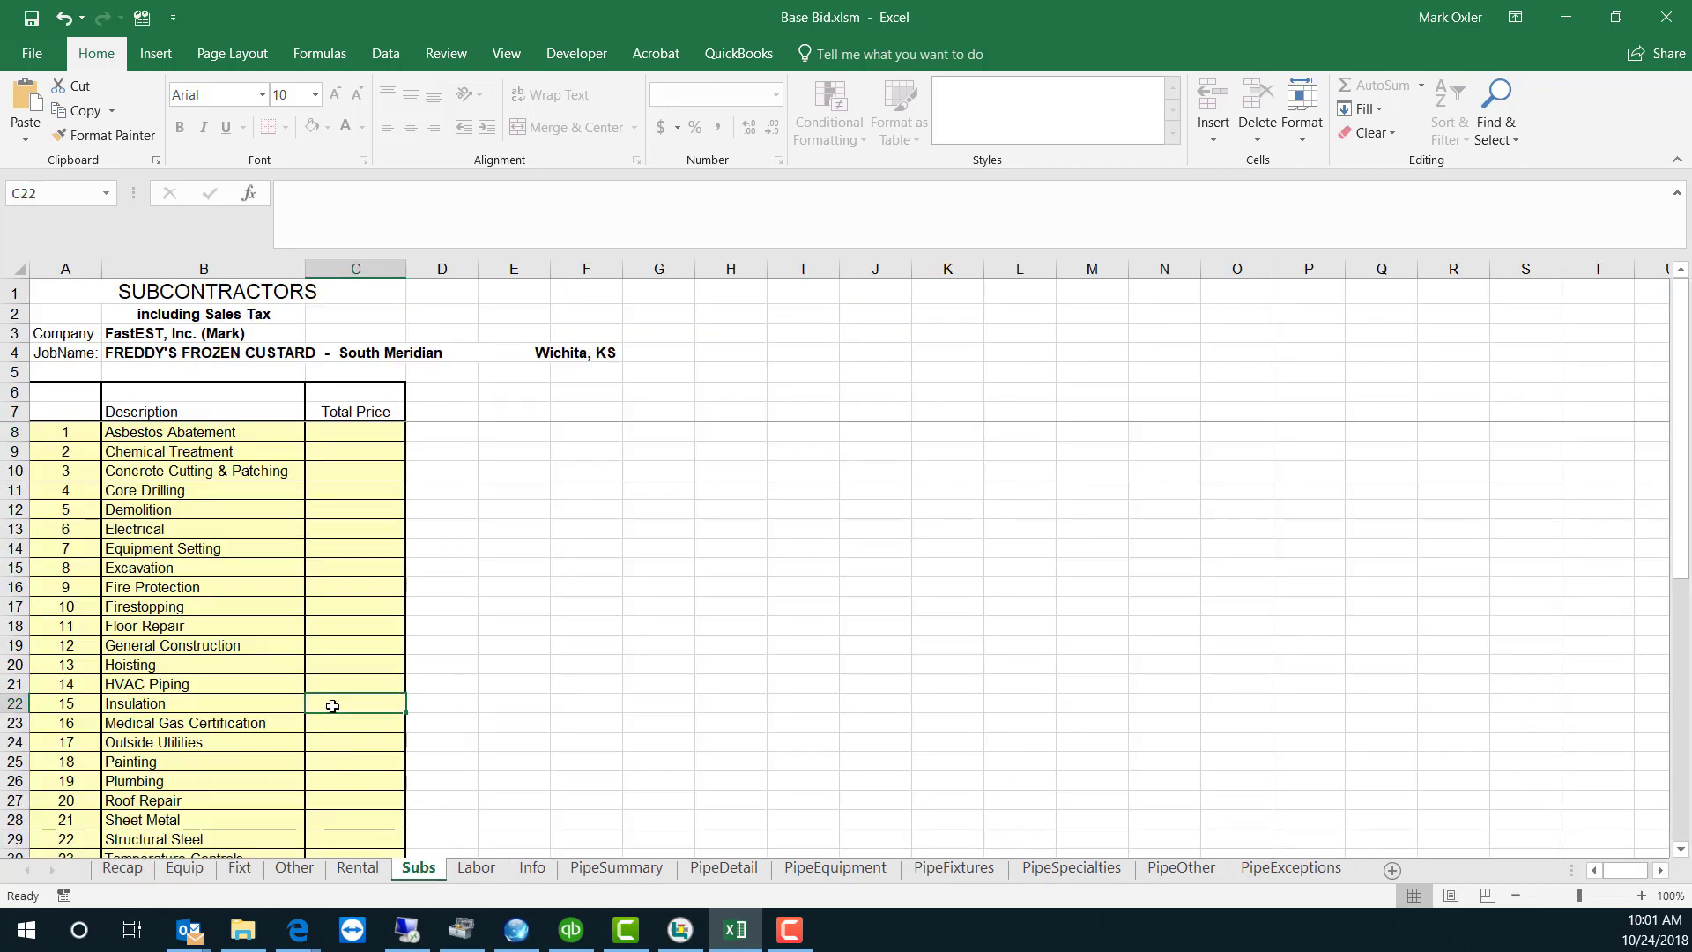
{"action": "type", "text": "2800"}
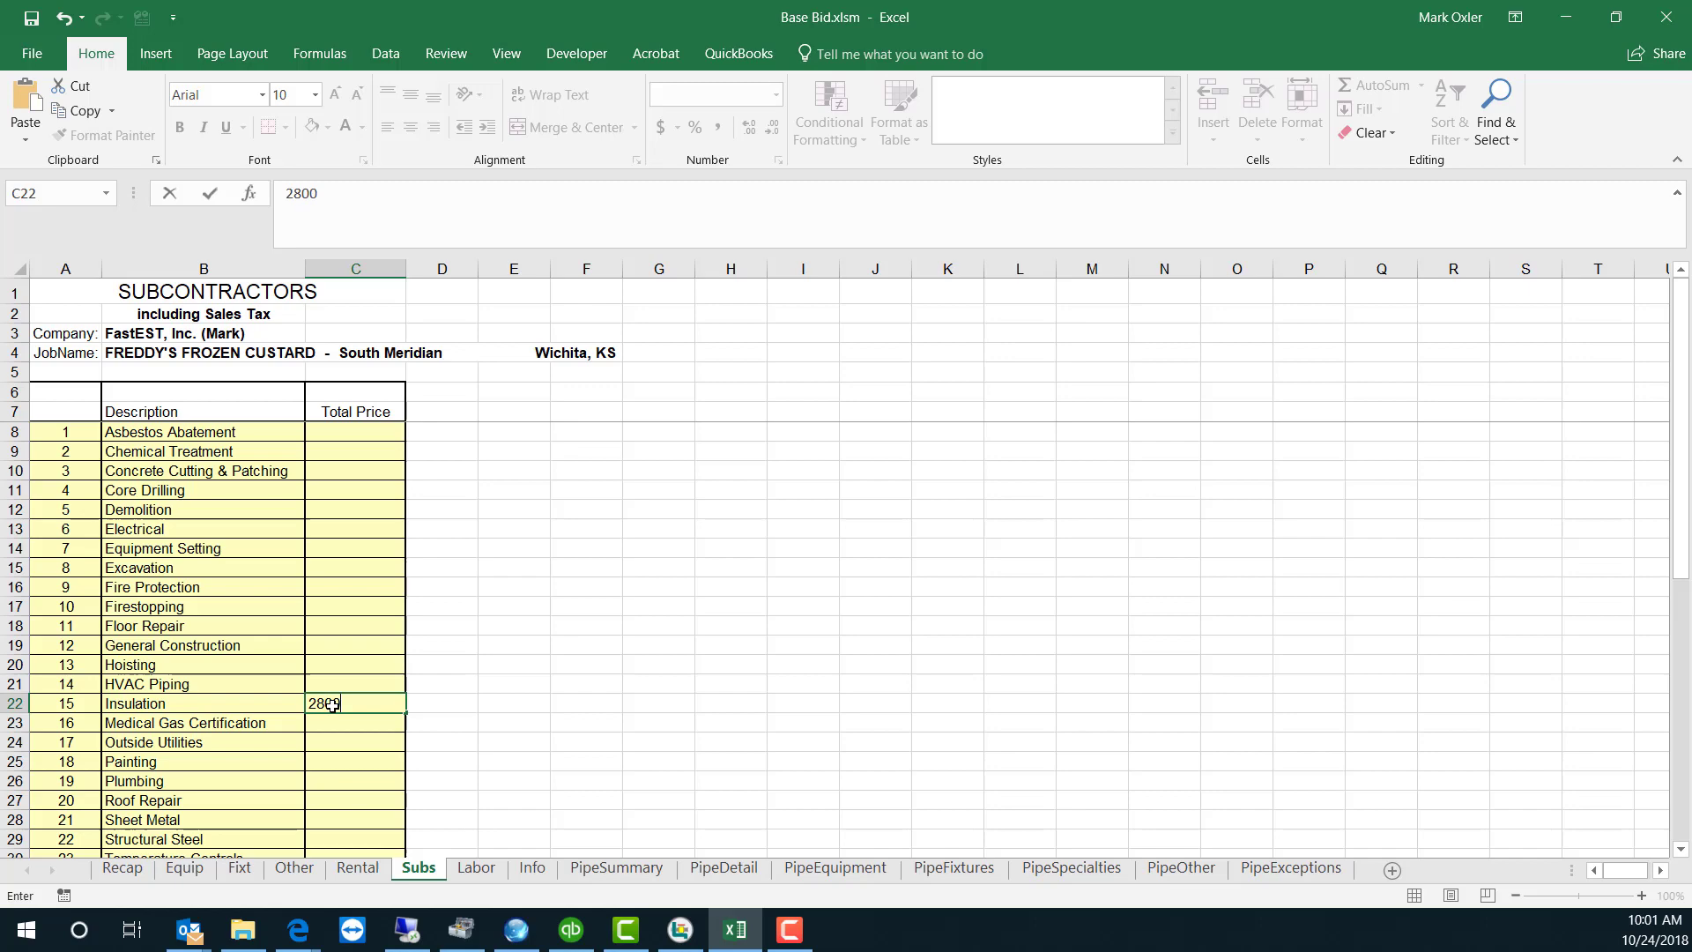
{"action": "left_click", "coordinate": [132, 873]}
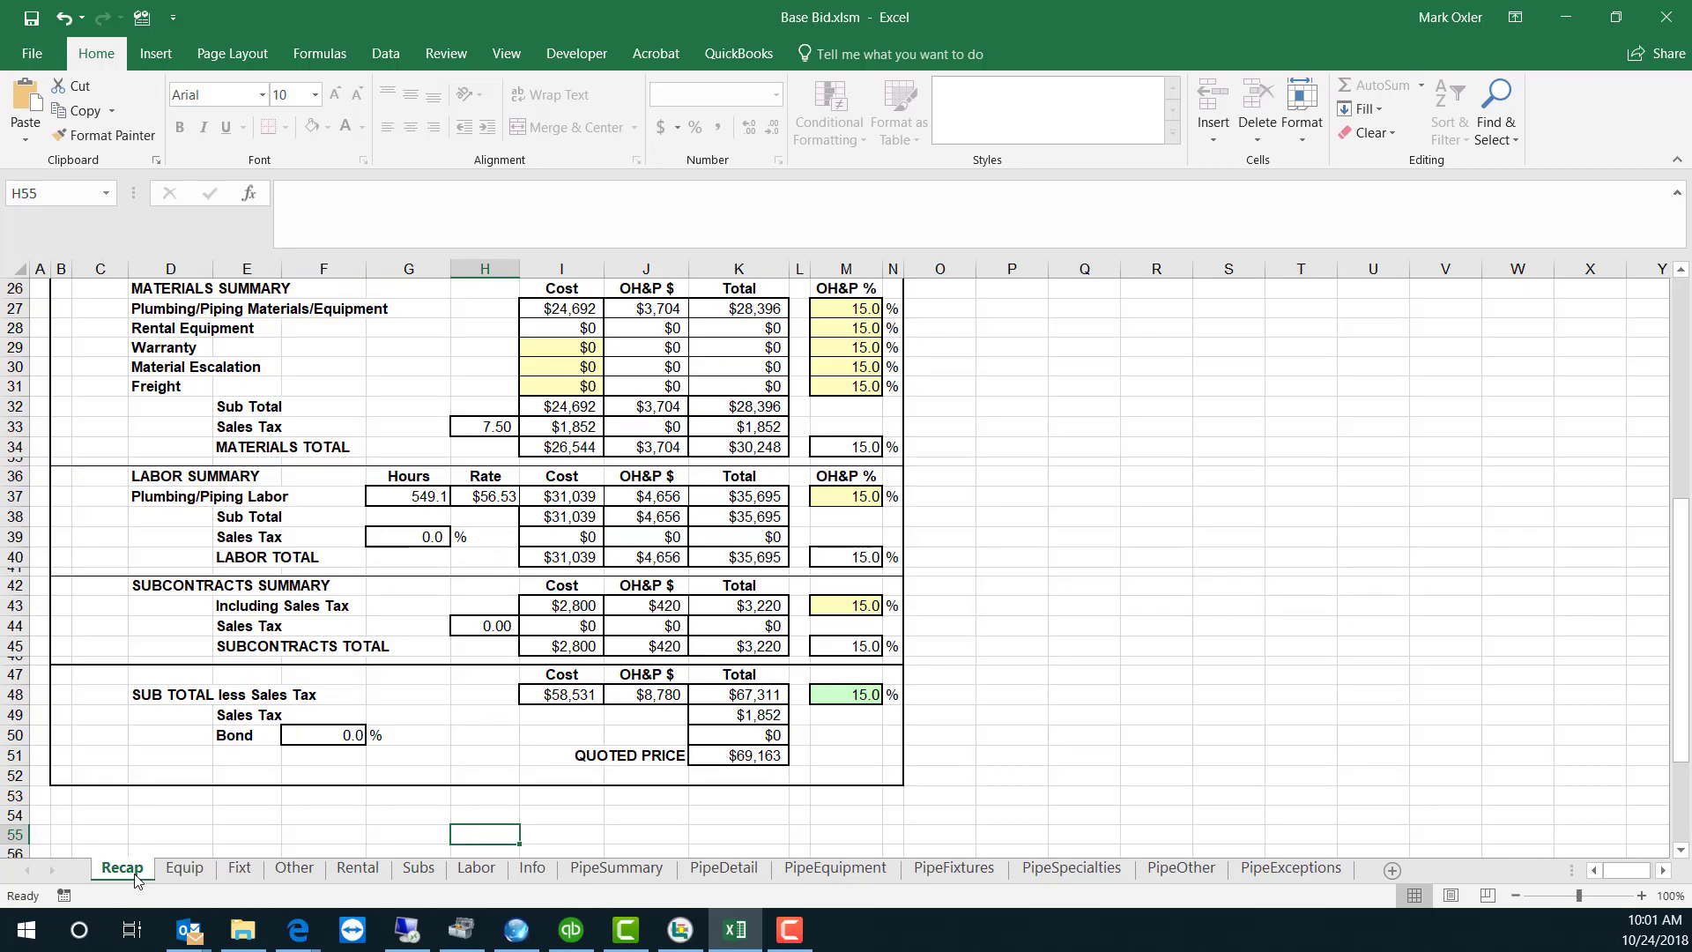